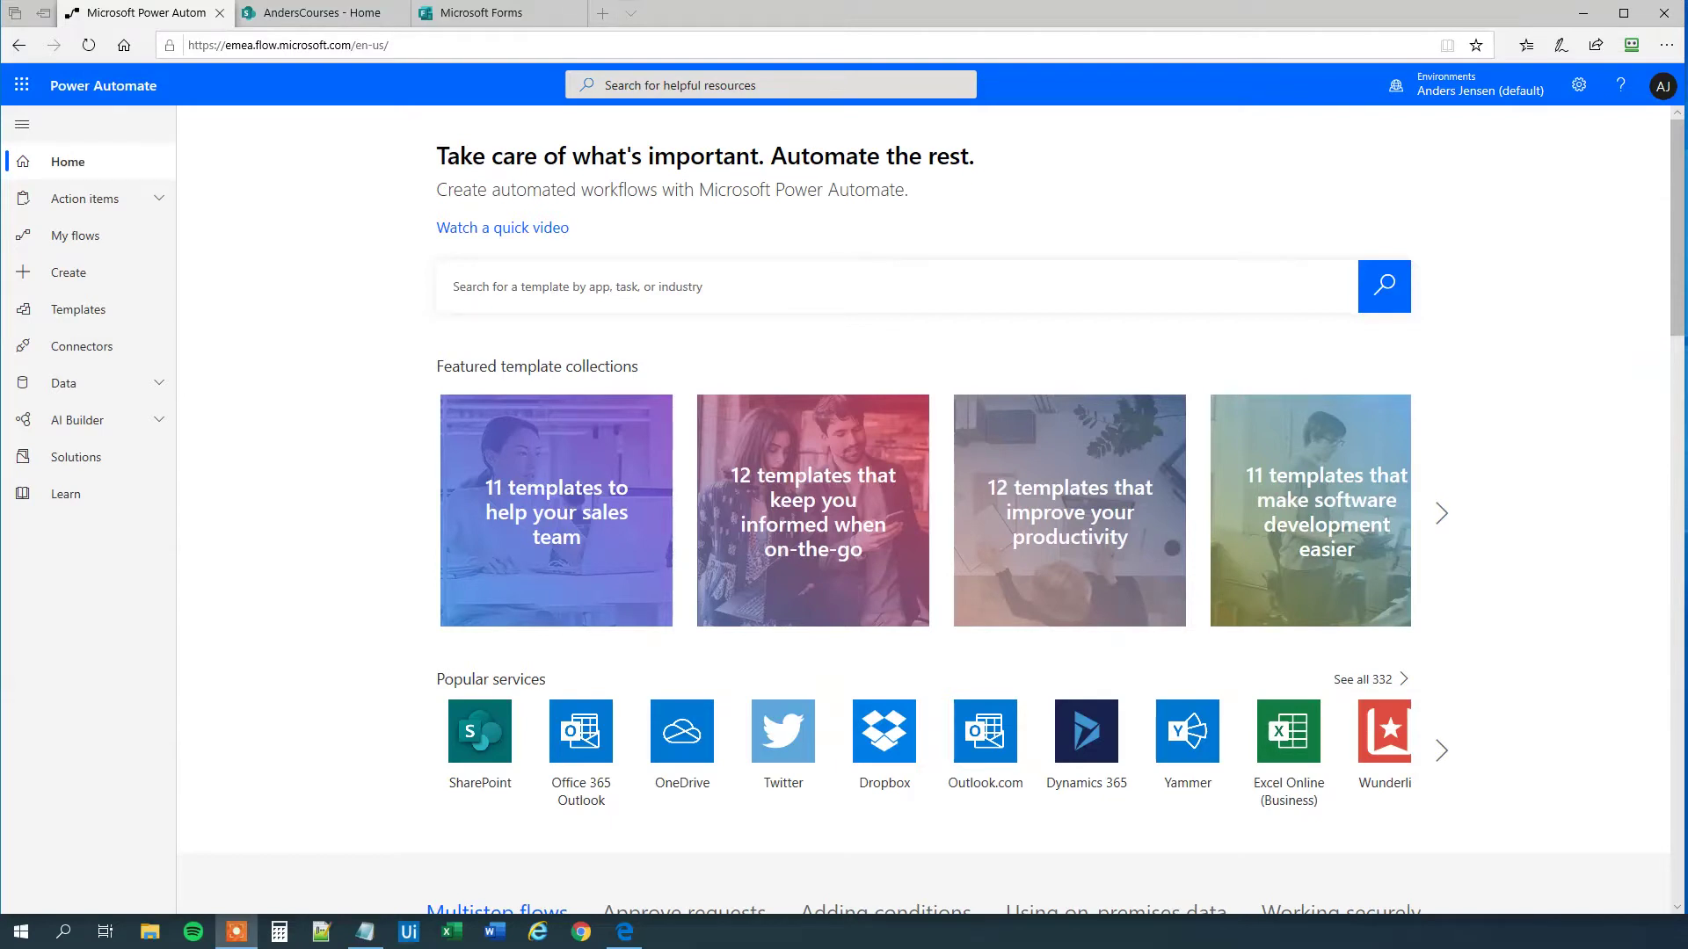
Step: Create a new blank Microsoft Forms form titled 'Anders Courses Survey'
left_click(510, 18)
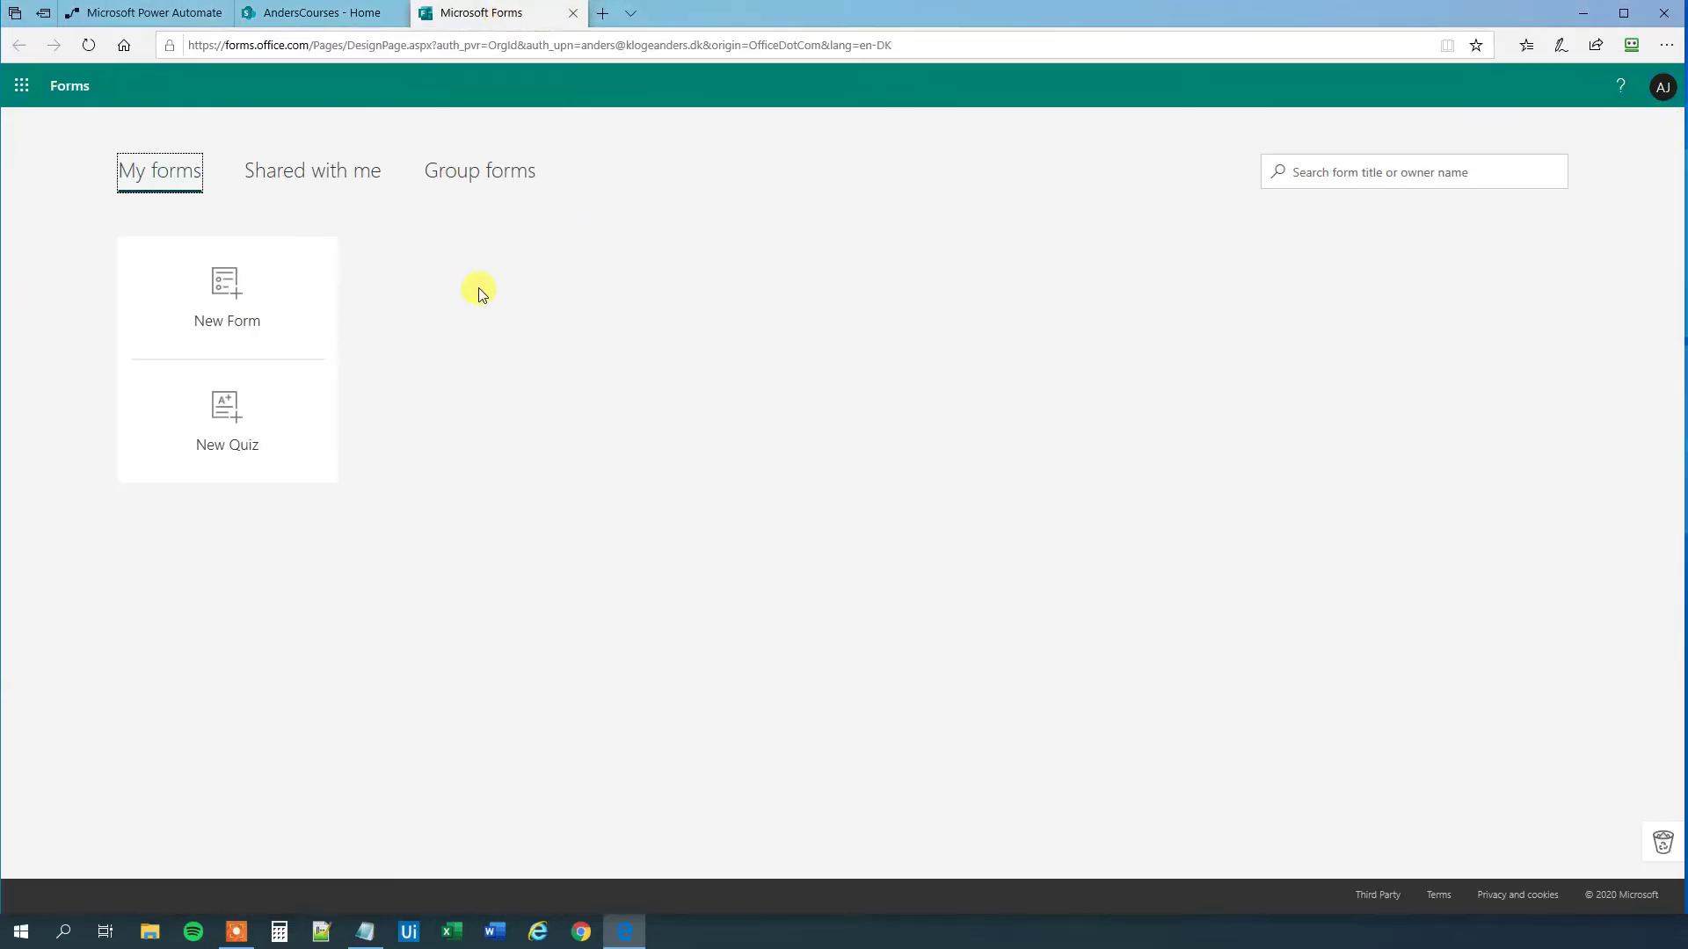
left_click(233, 302)
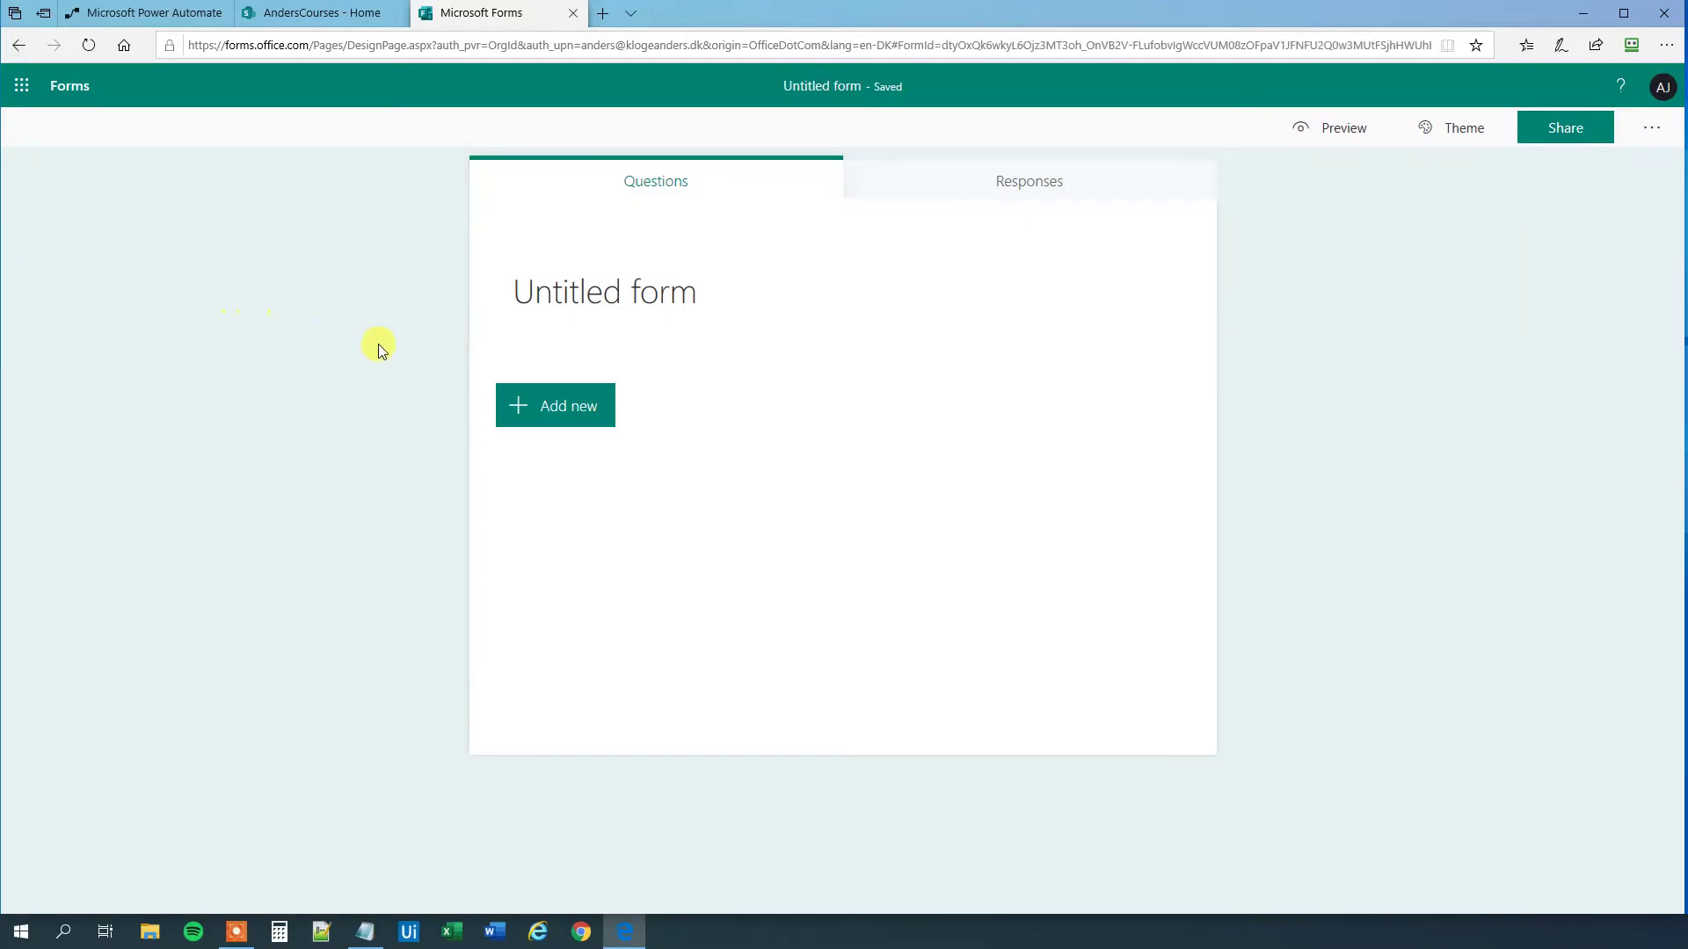
left_click(577, 295)
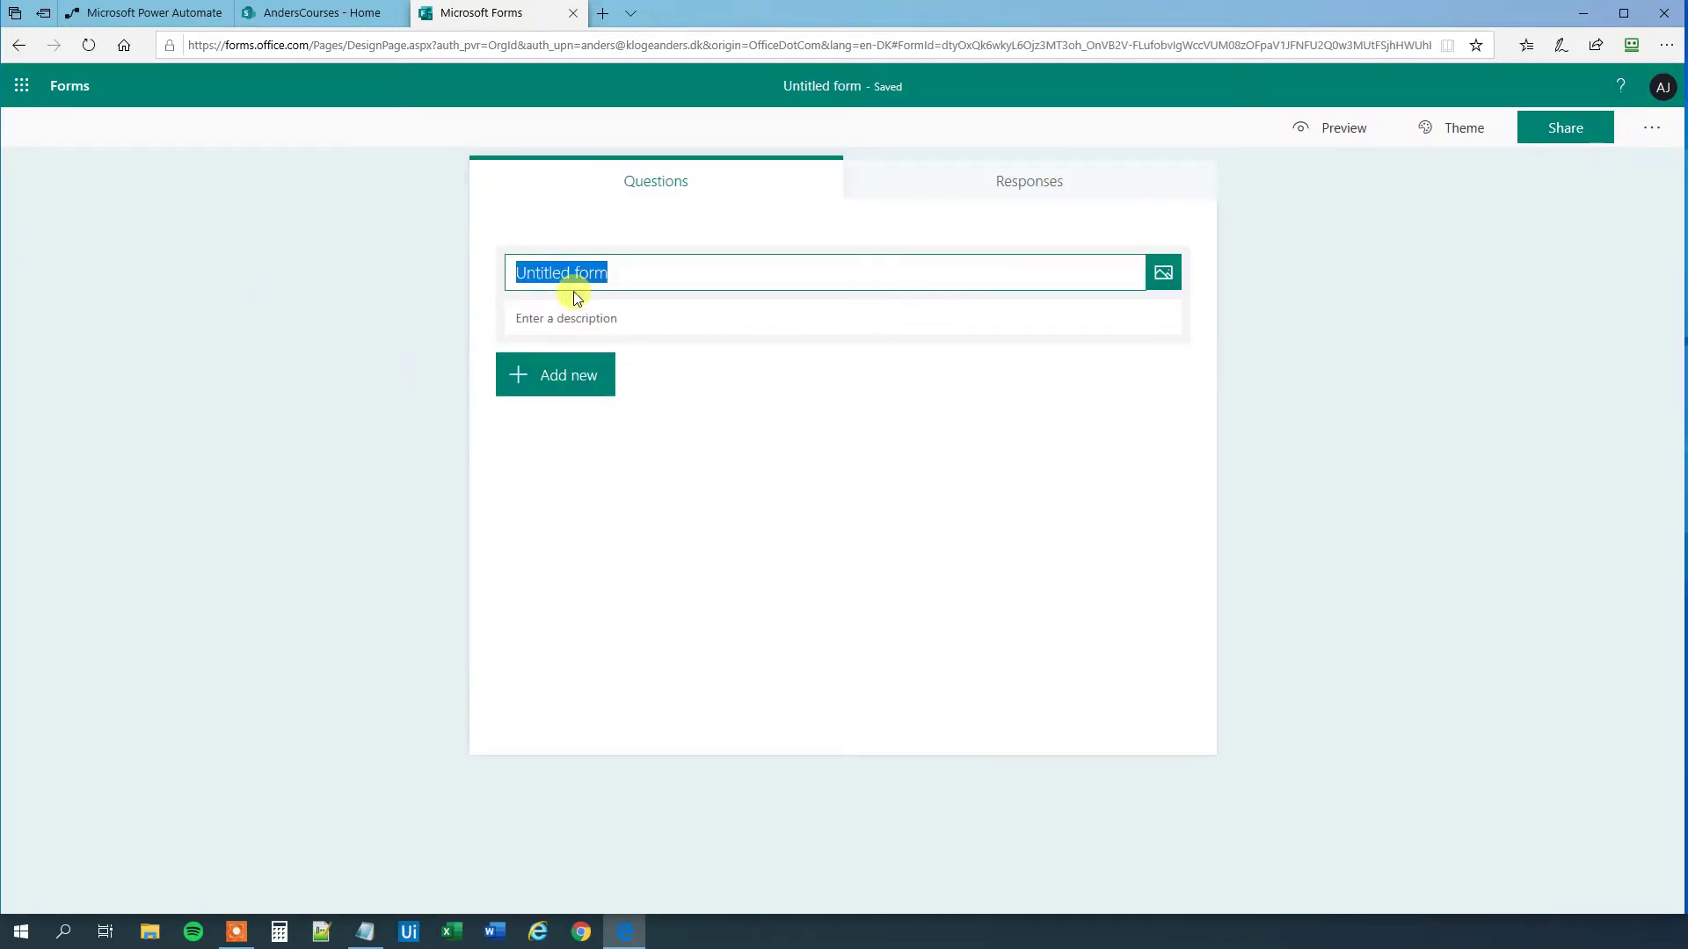
type("Anders")
key("BackSpace")
key("BackSpace")
key("BackSpace")
key("BackSpace")
type("ders")
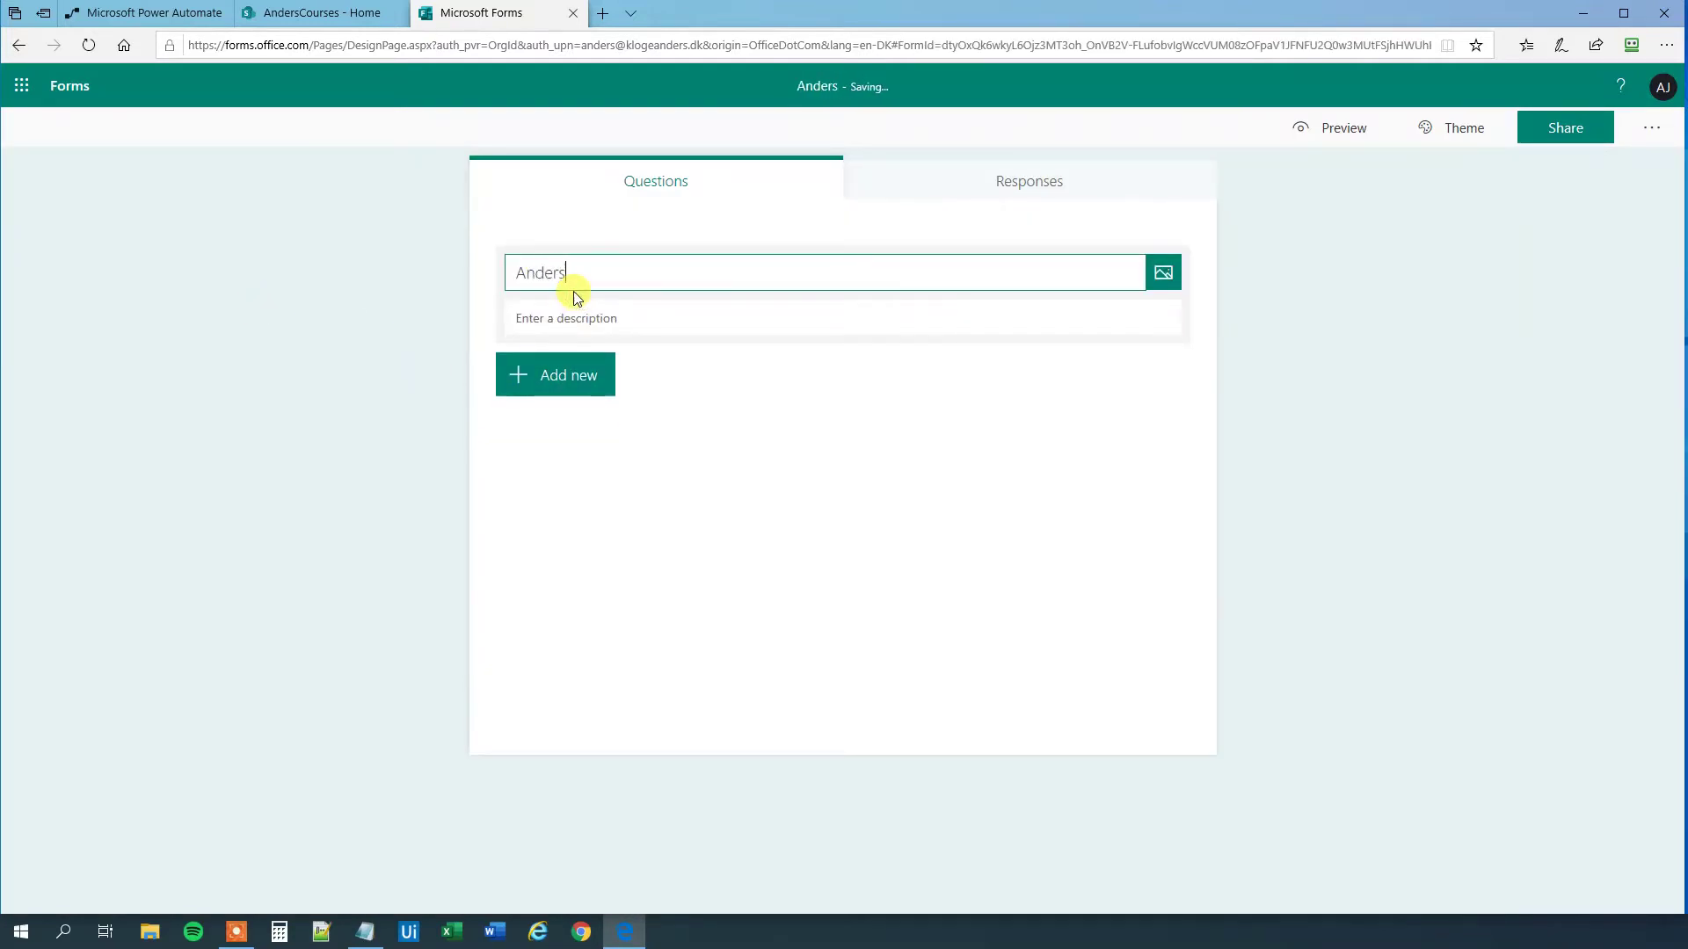
type(" Courses Survey")
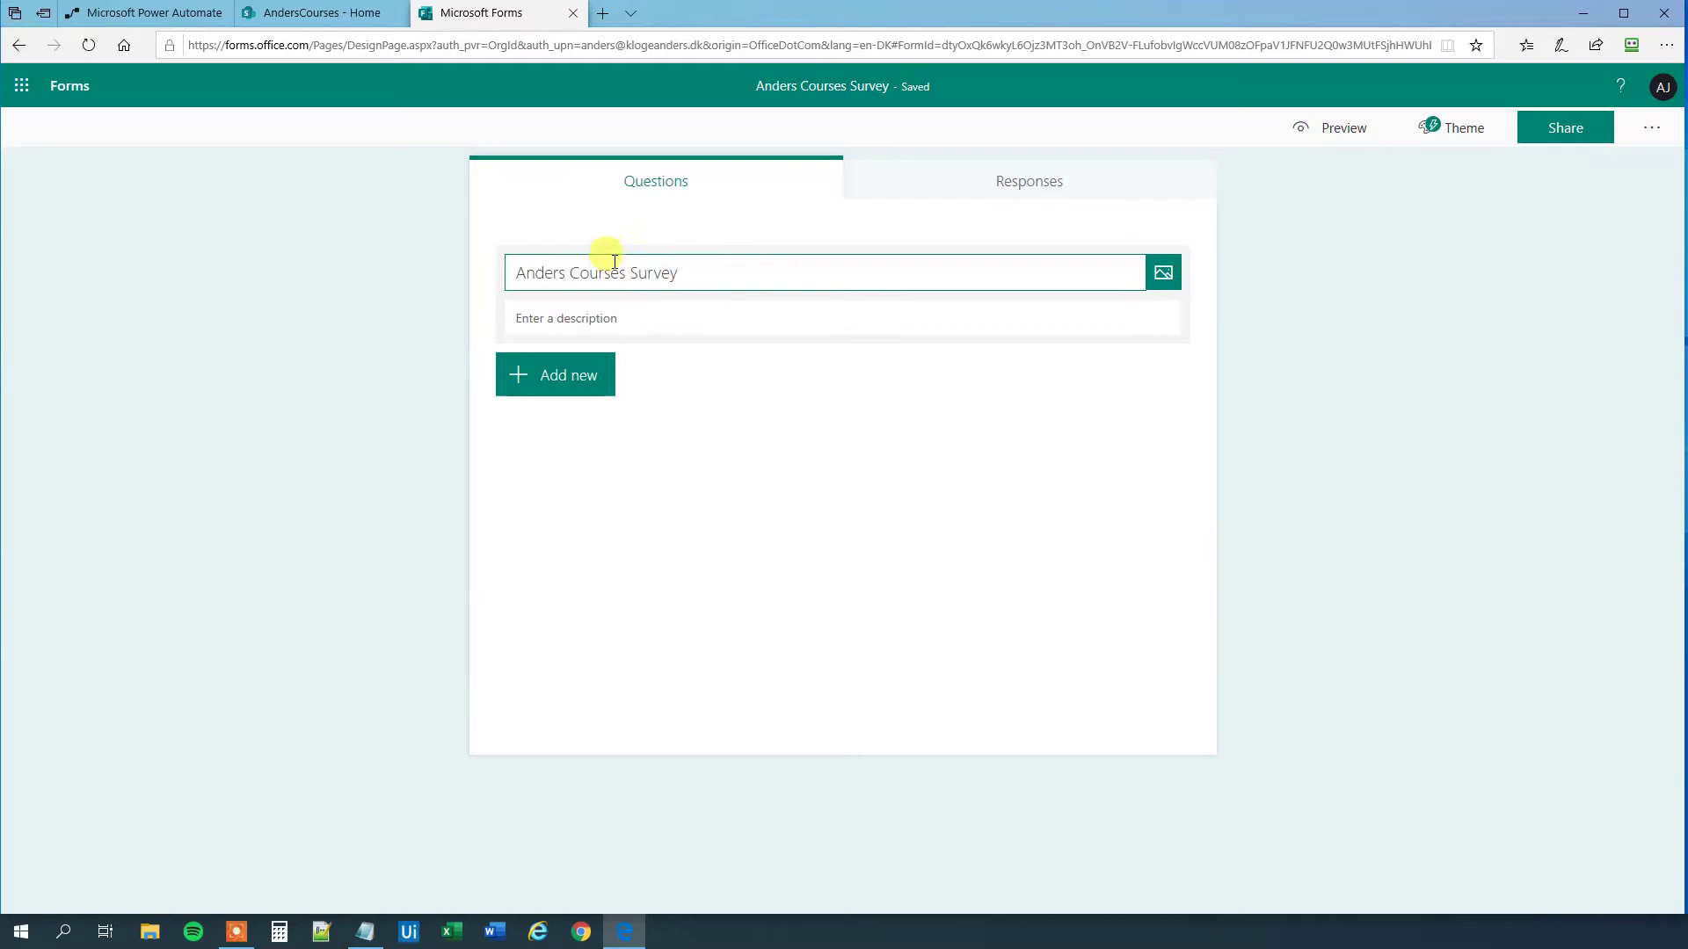
Step: Add a text question titled 'Enter your name'
left_click(567, 378)
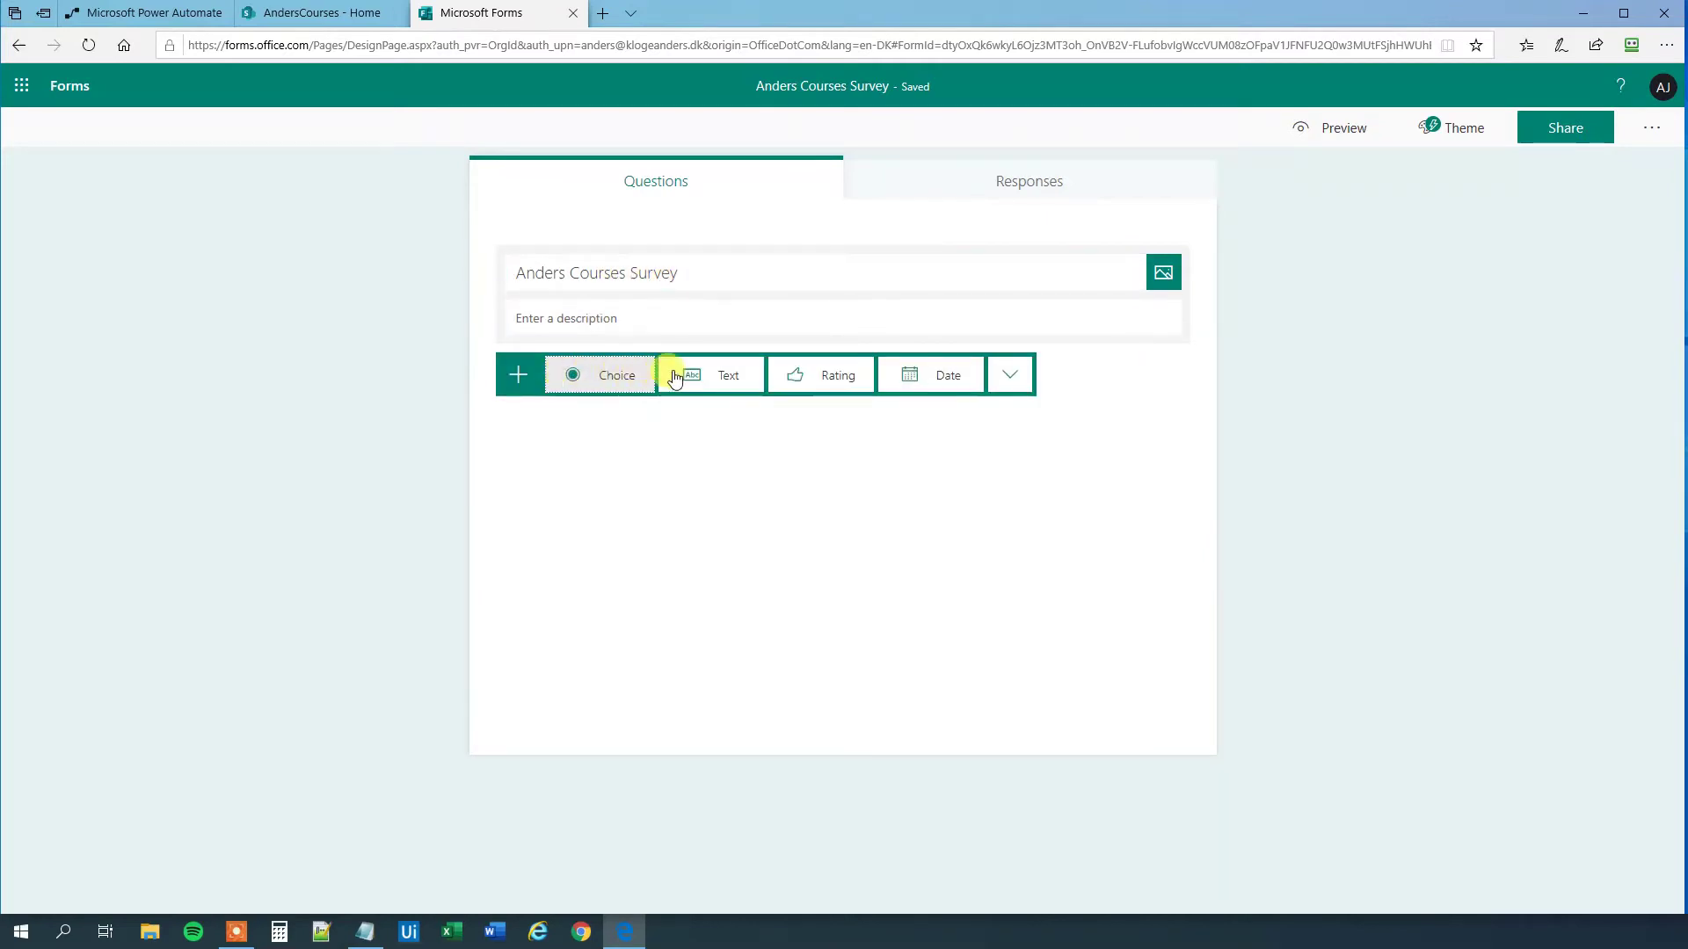
left_click(707, 374)
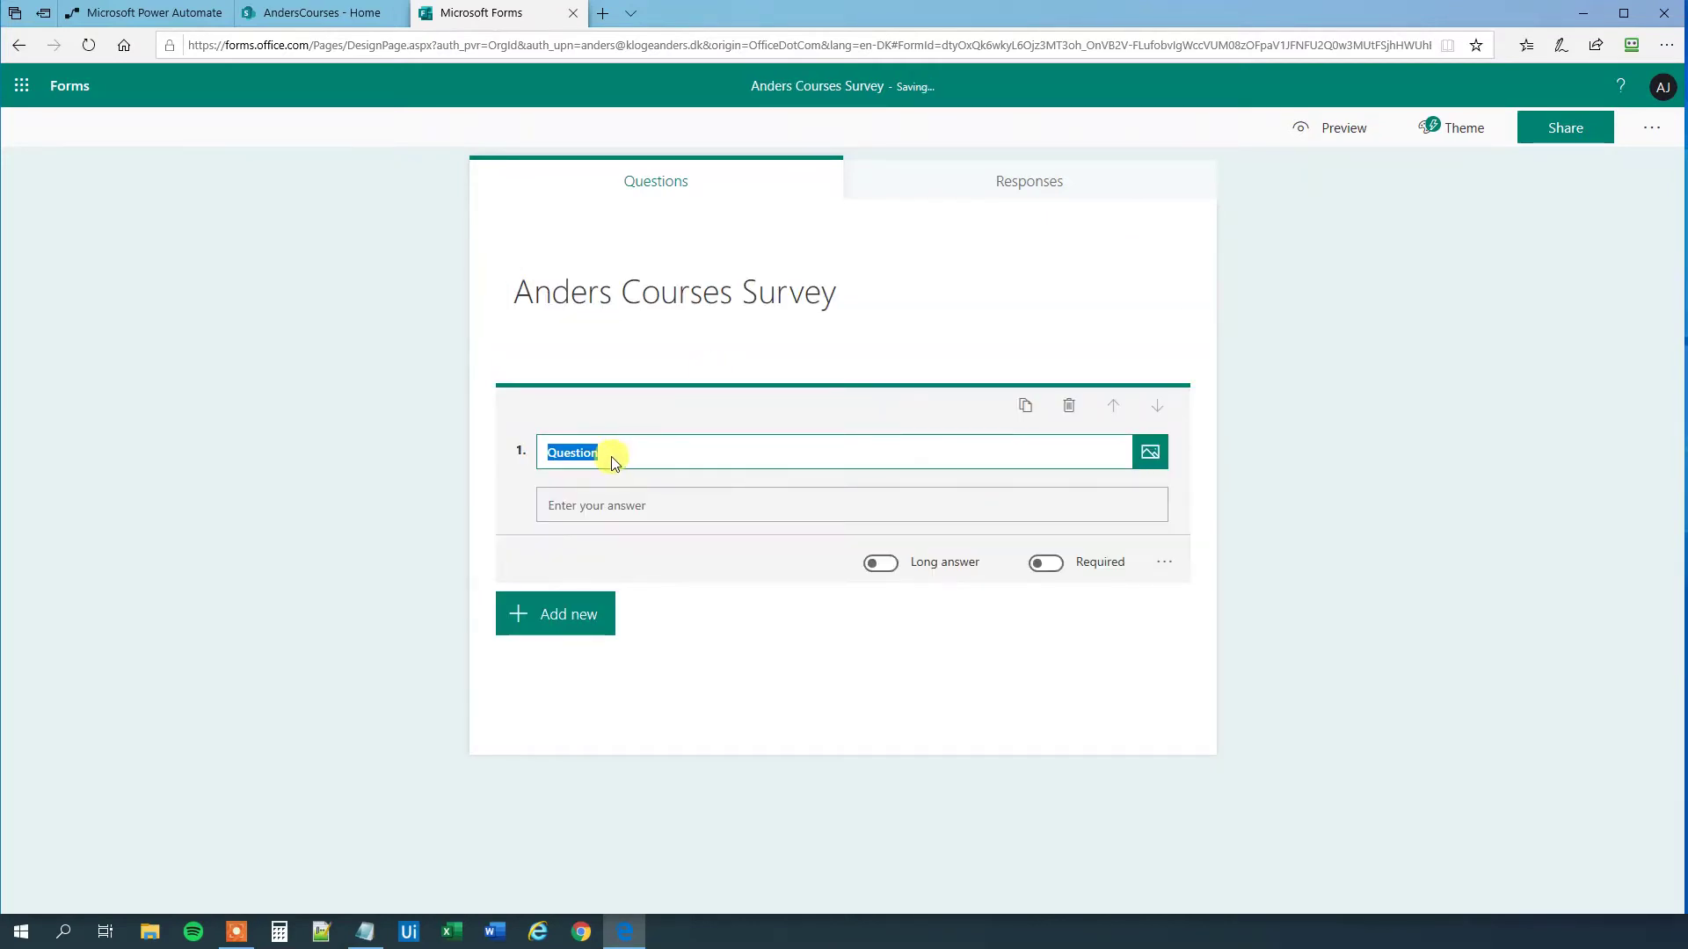
type("Enter your name")
Step: Add a star rating question titled 'Enter your overall rating'
left_click(569, 618)
left_click(822, 614)
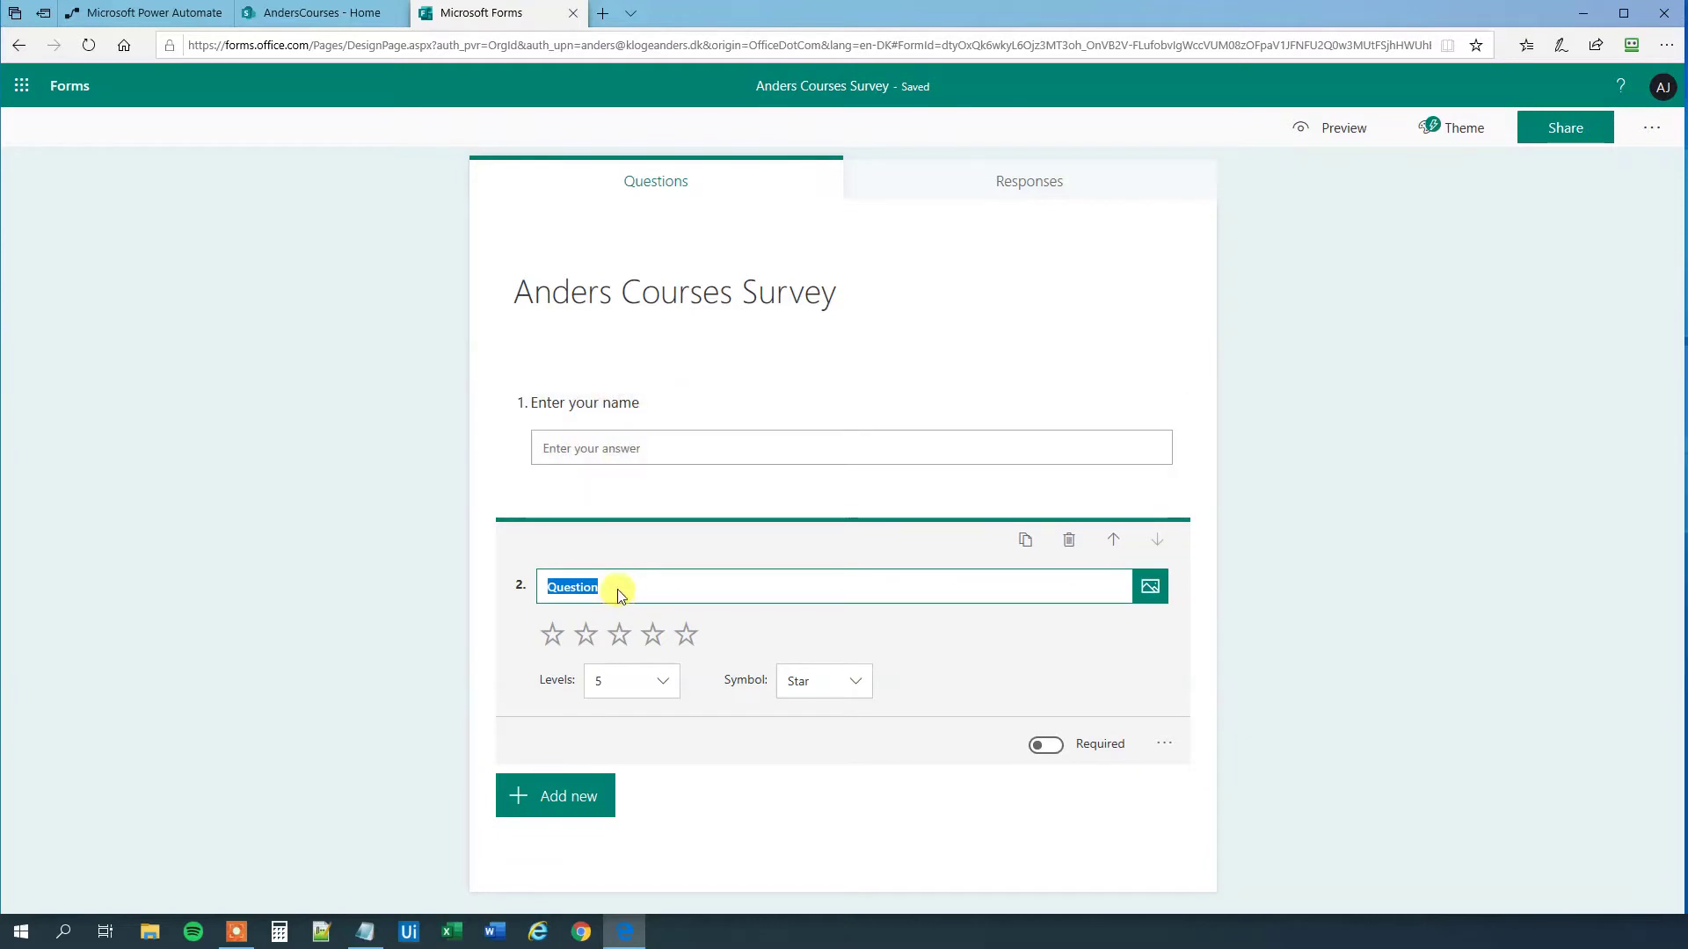
type("Rat")
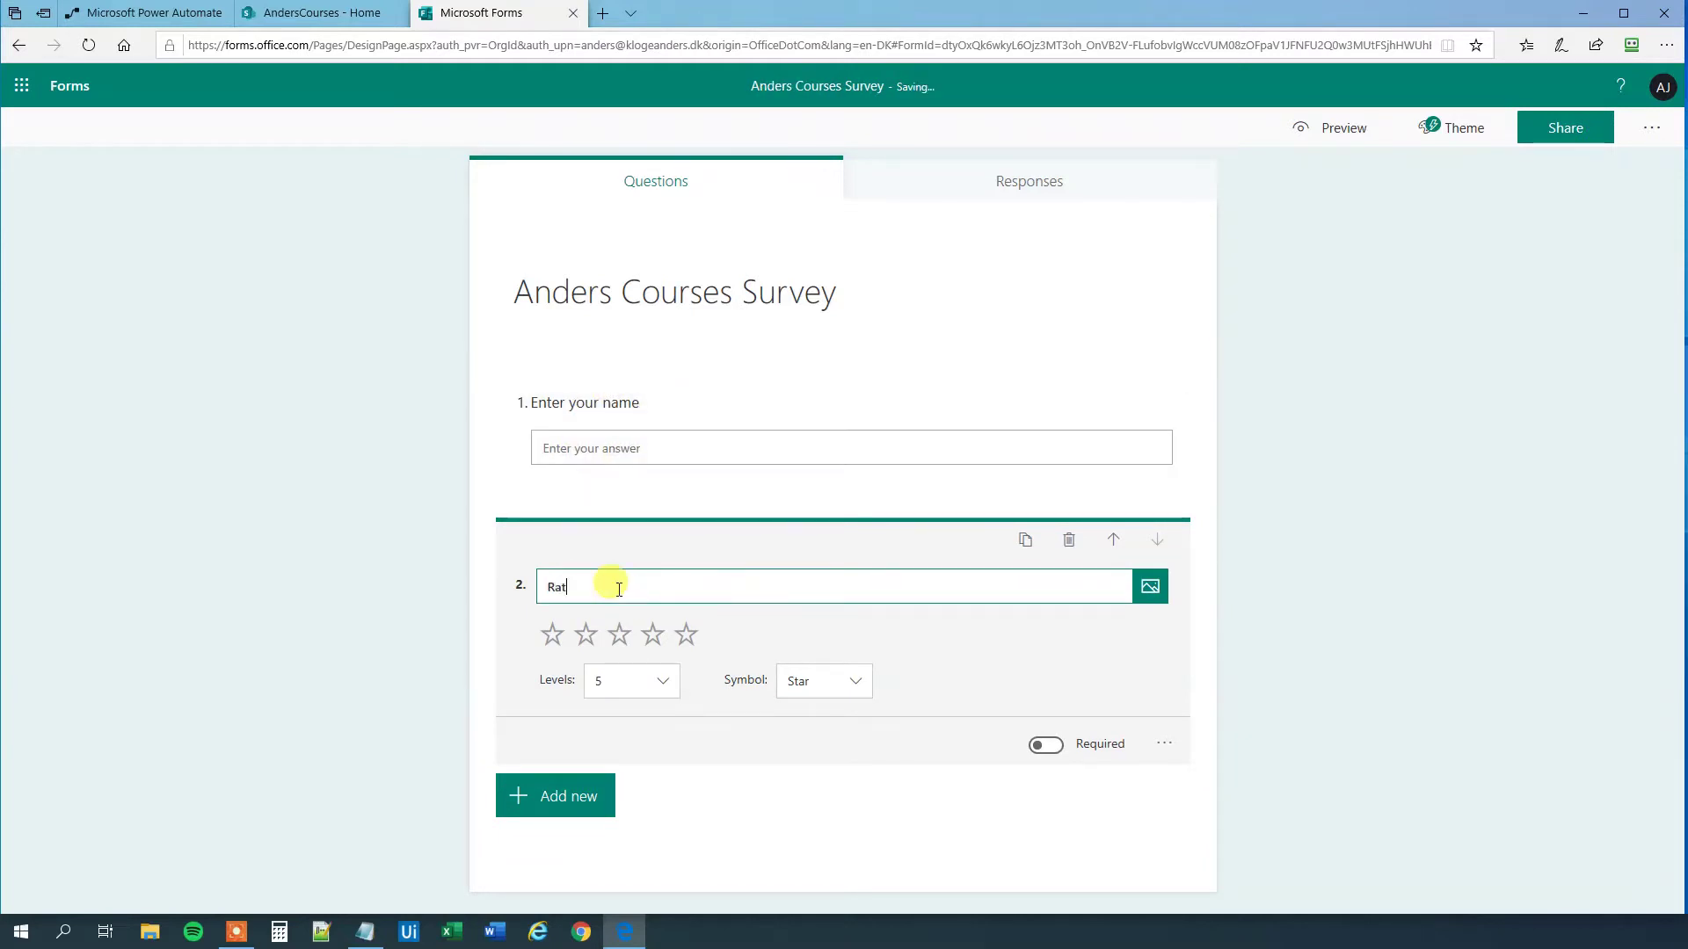
key("BackSpace")
key("BackSpace")
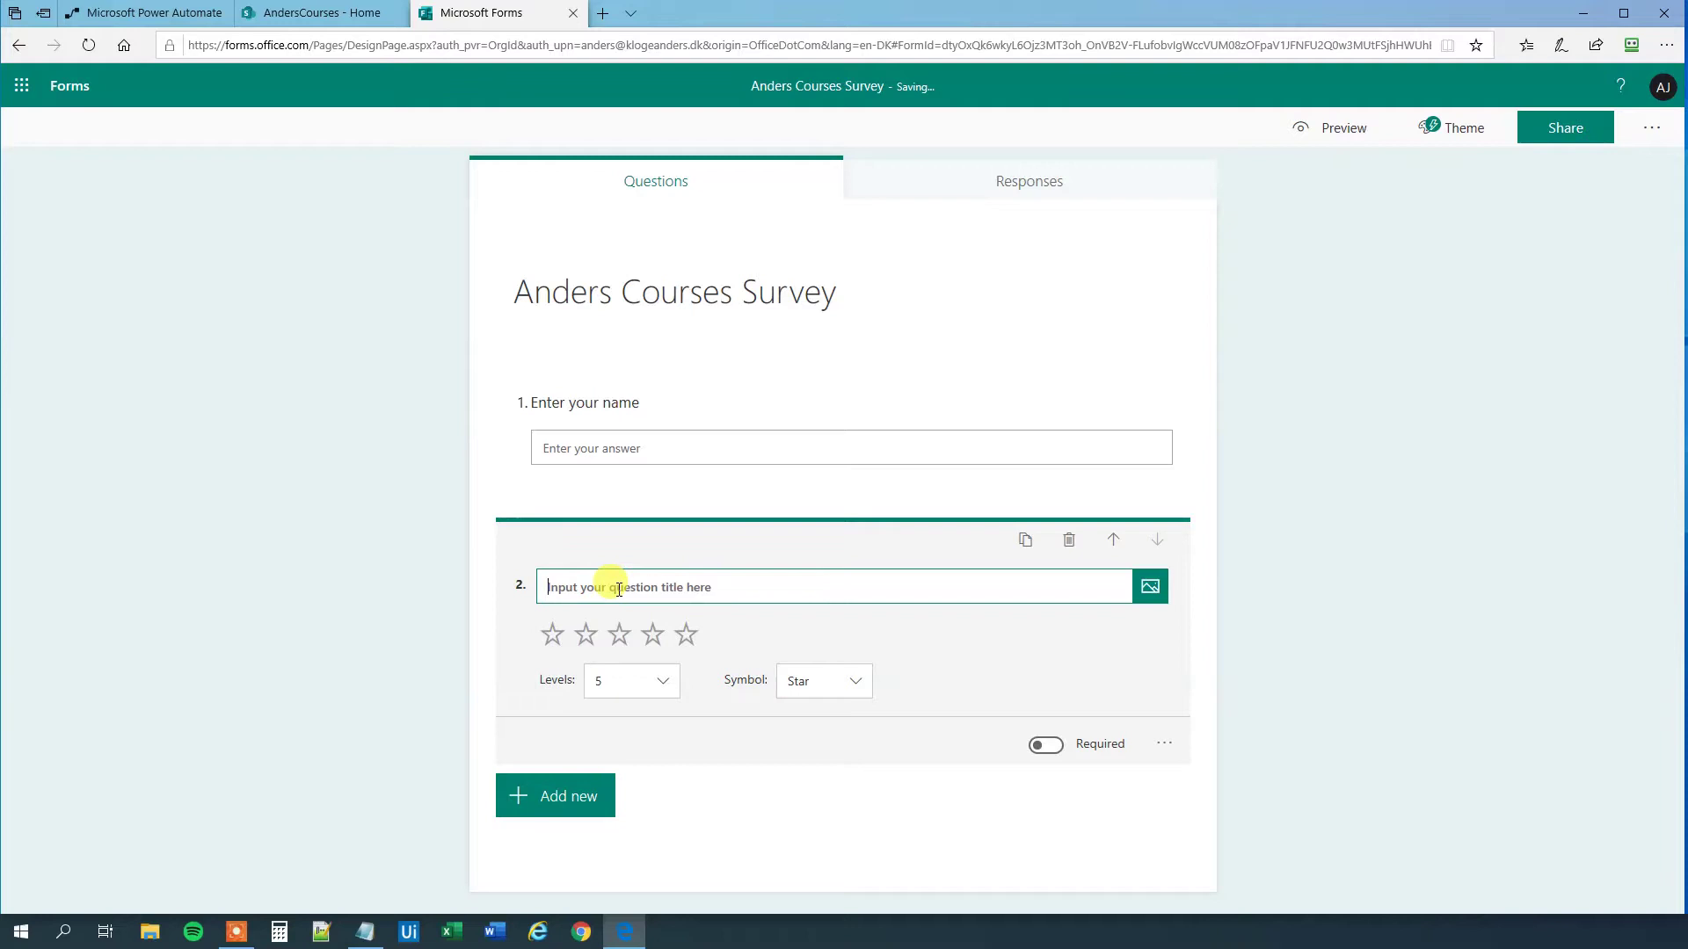
type("Enter your rating")
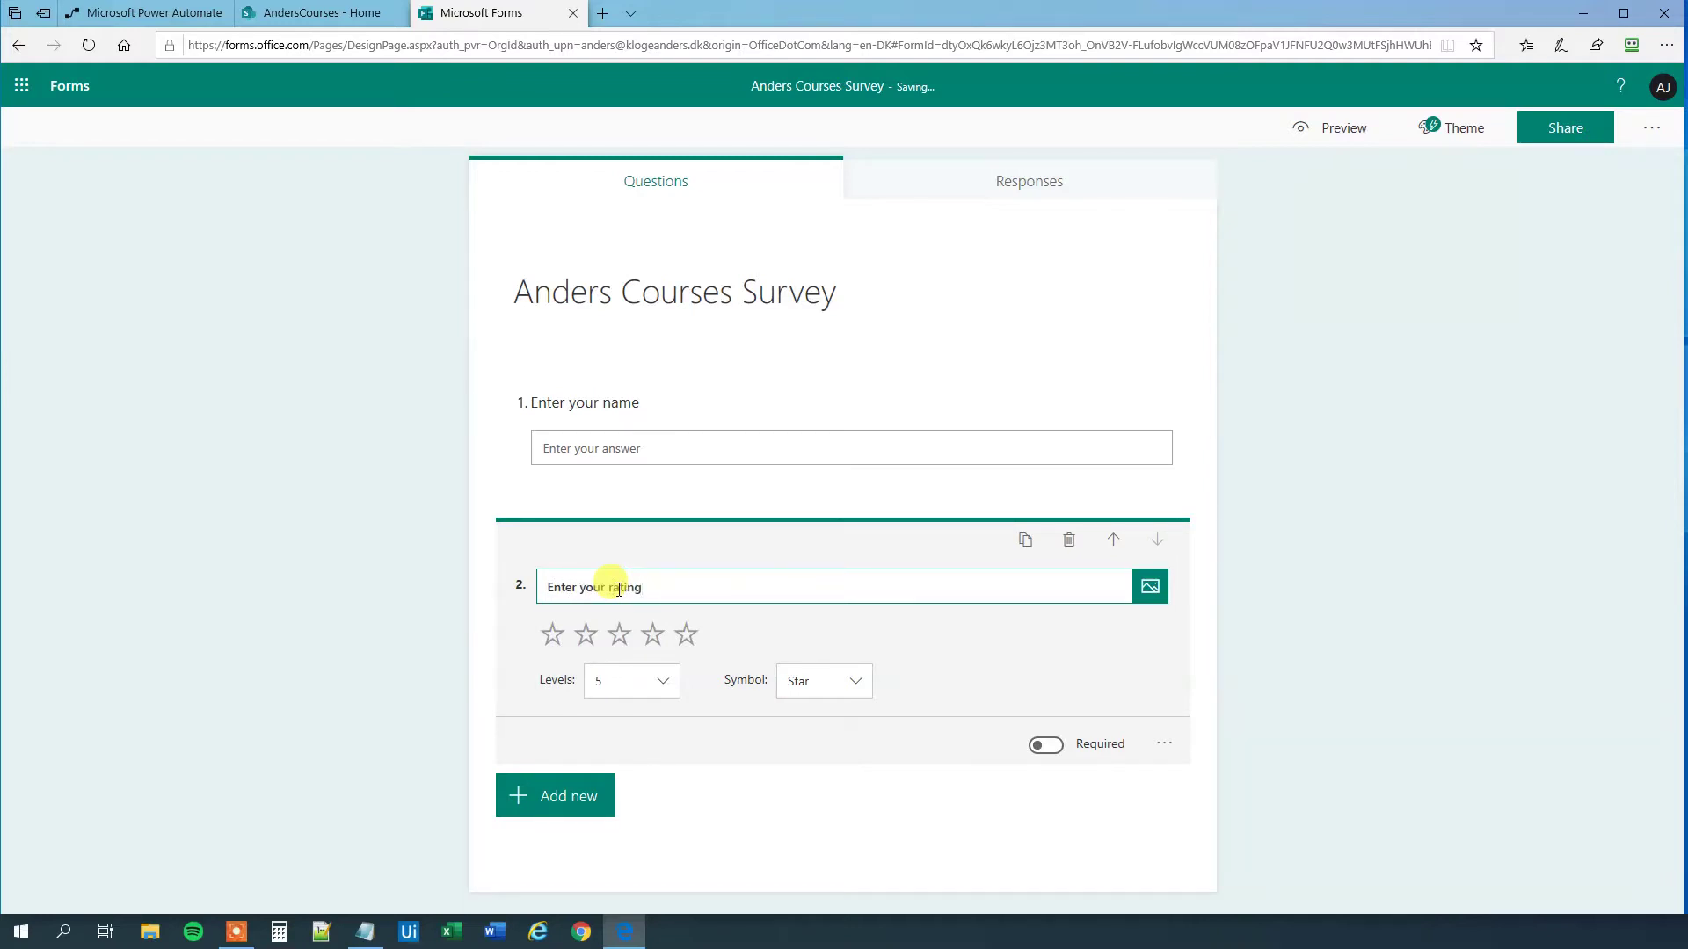
key("ctrl+Left")
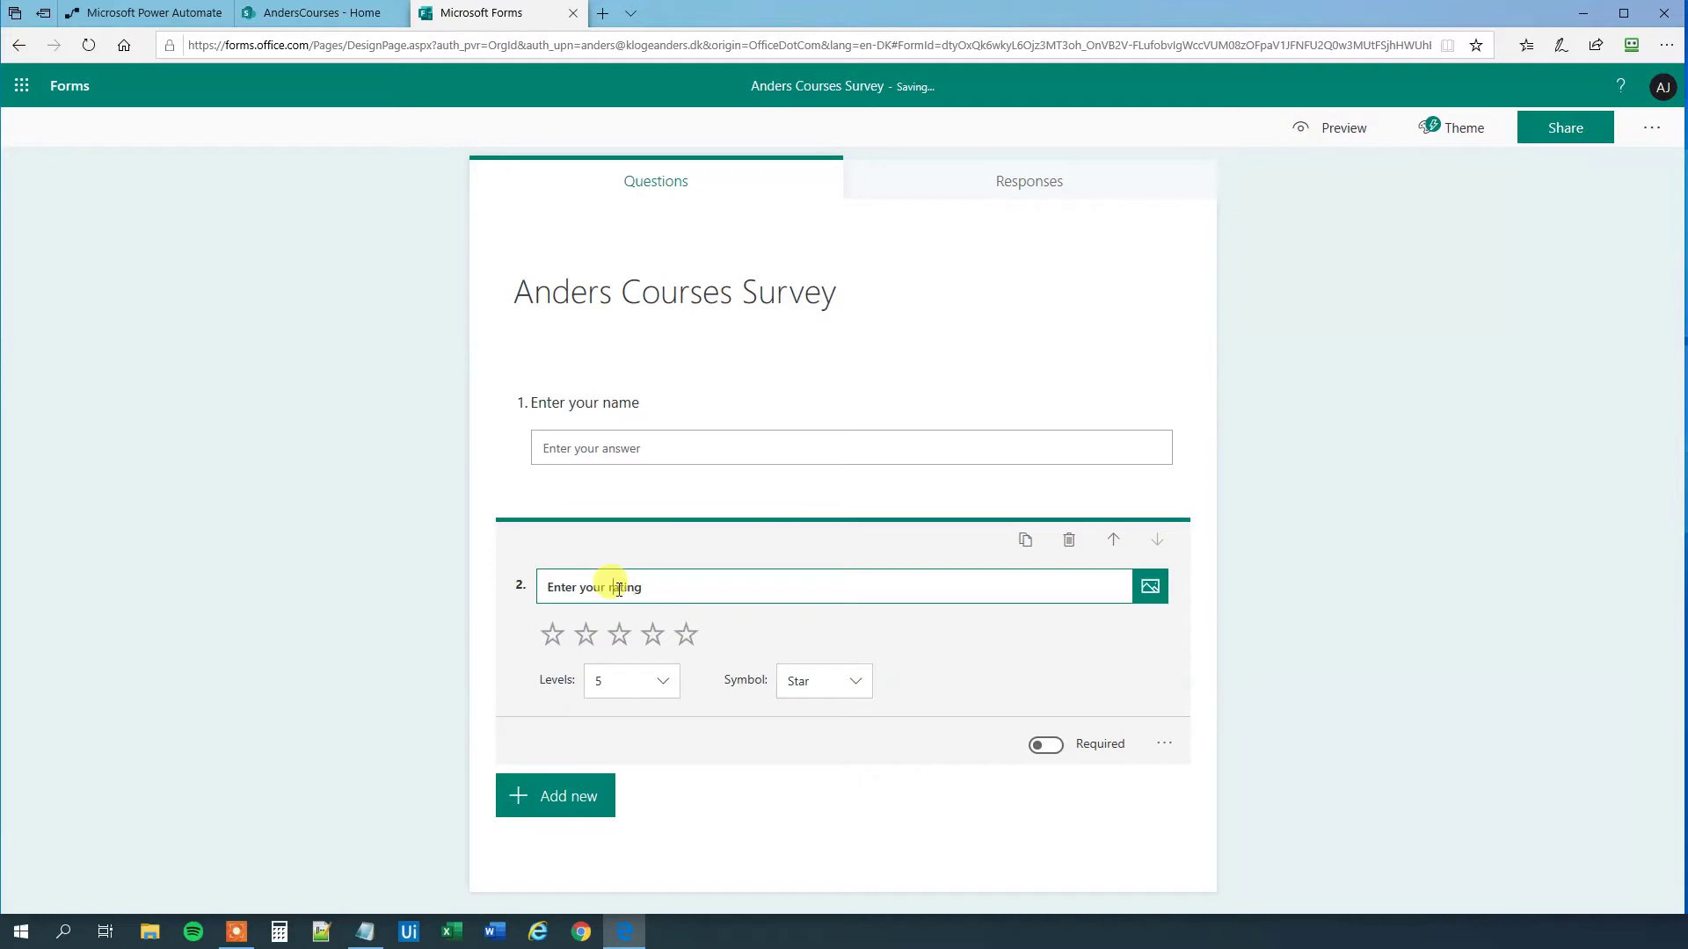
type("overall")
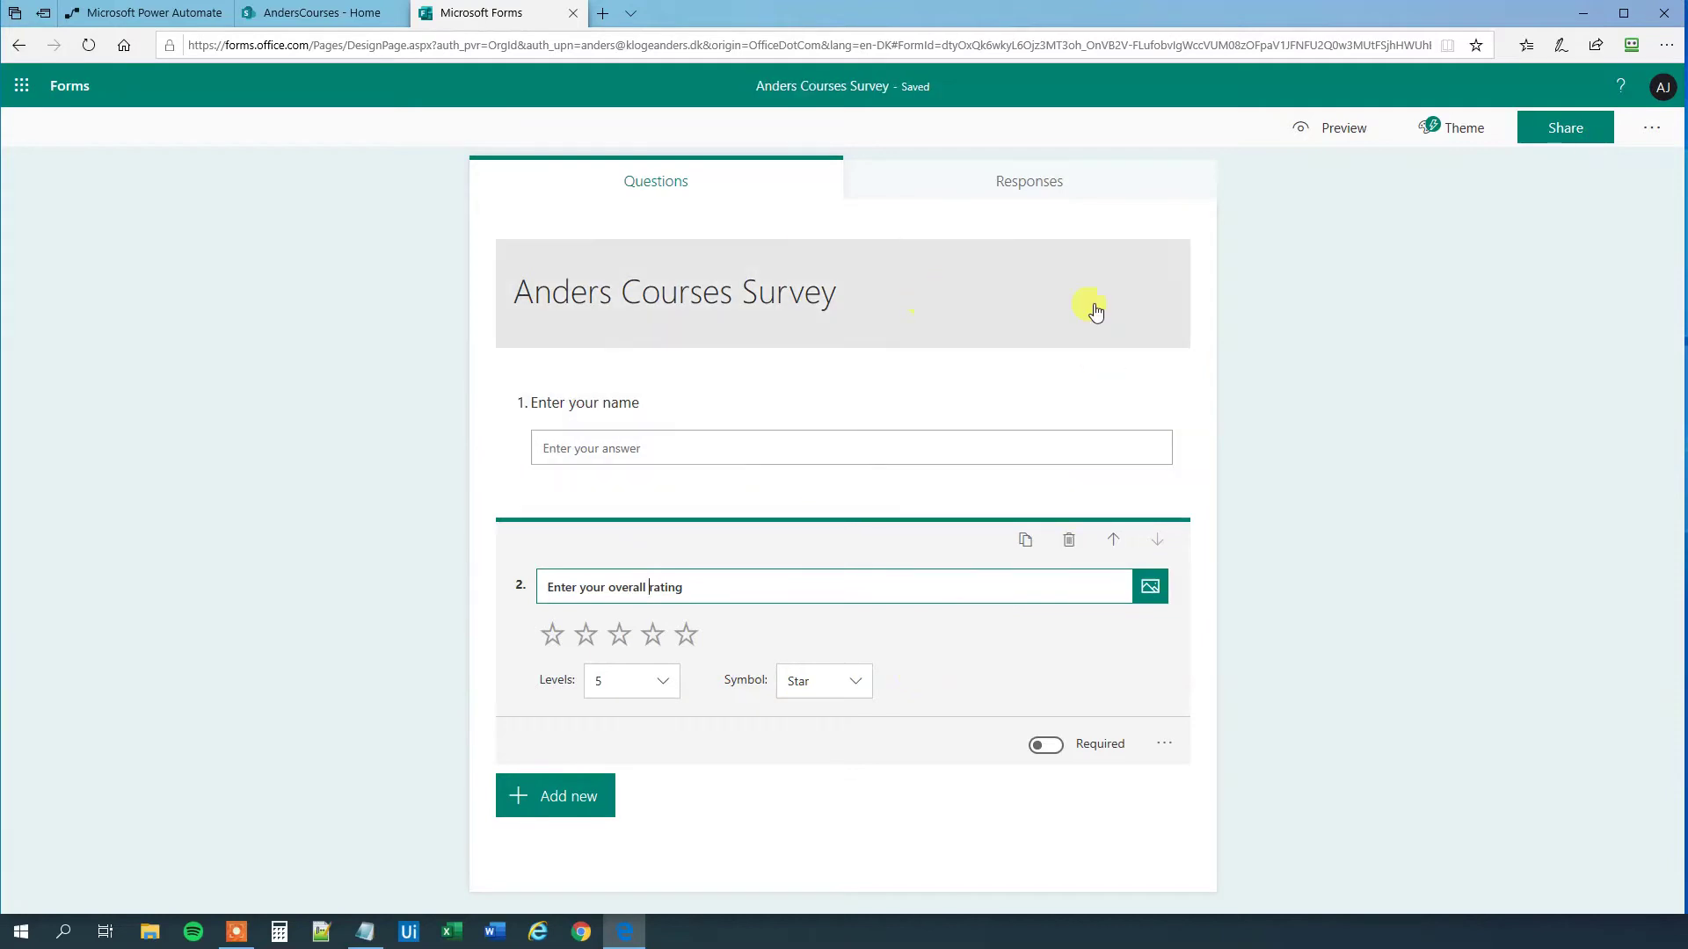
Step: Allow anyone with the link to respond and copy the survey's response link
left_click(1553, 141)
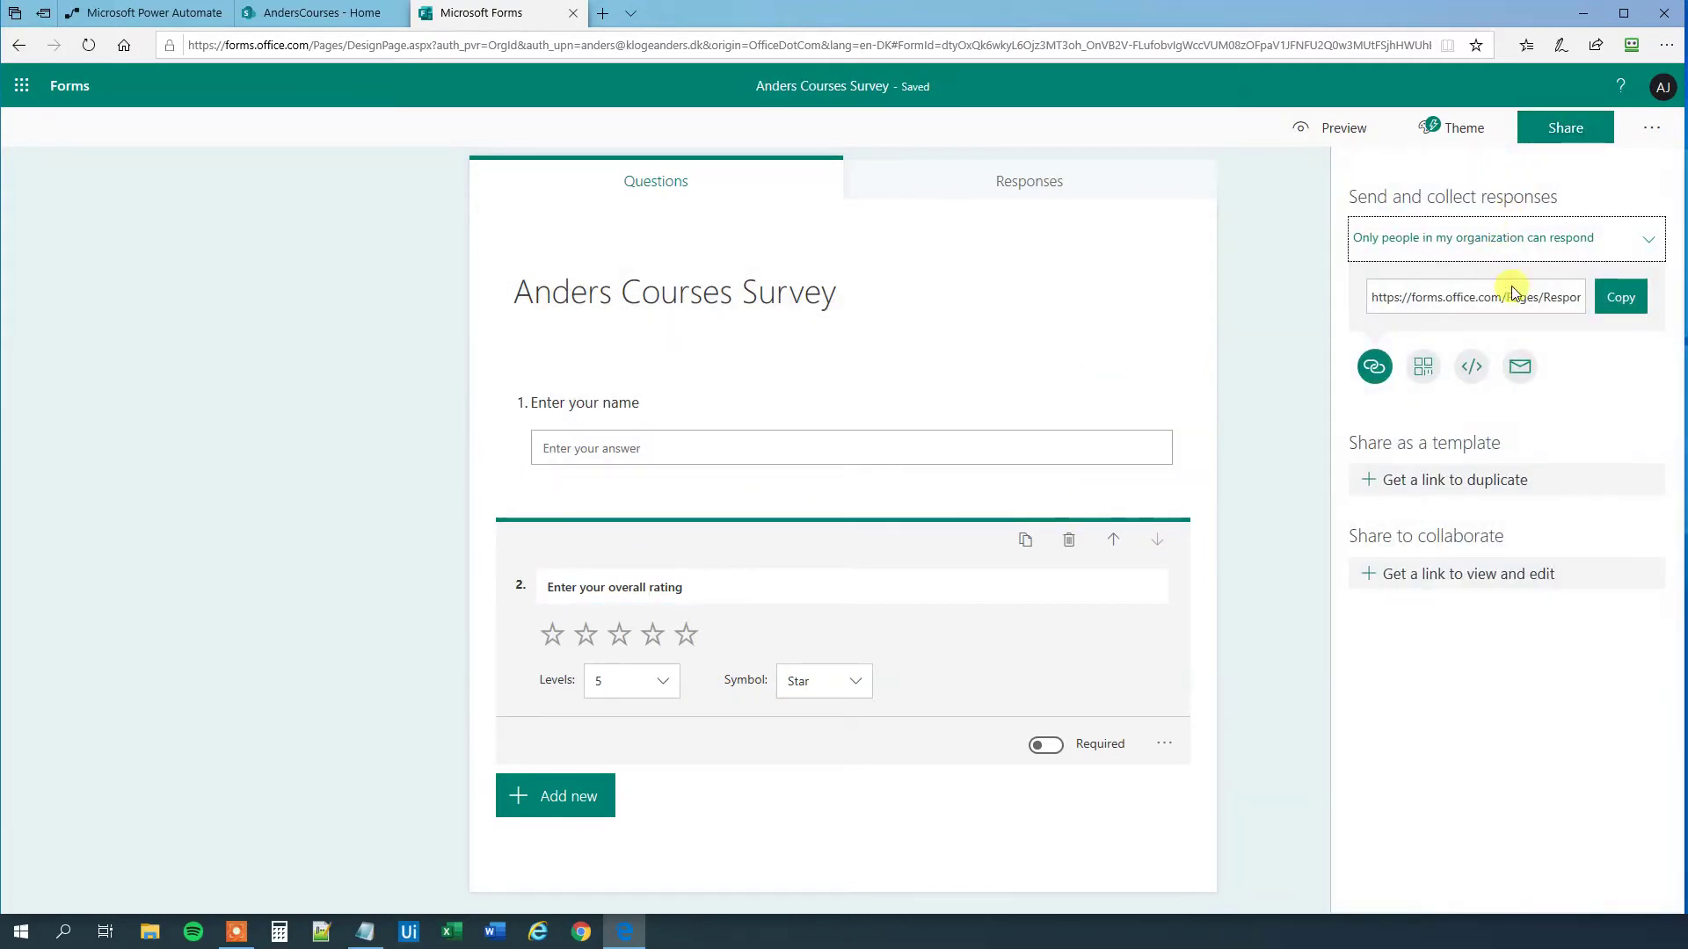
left_click(1484, 245)
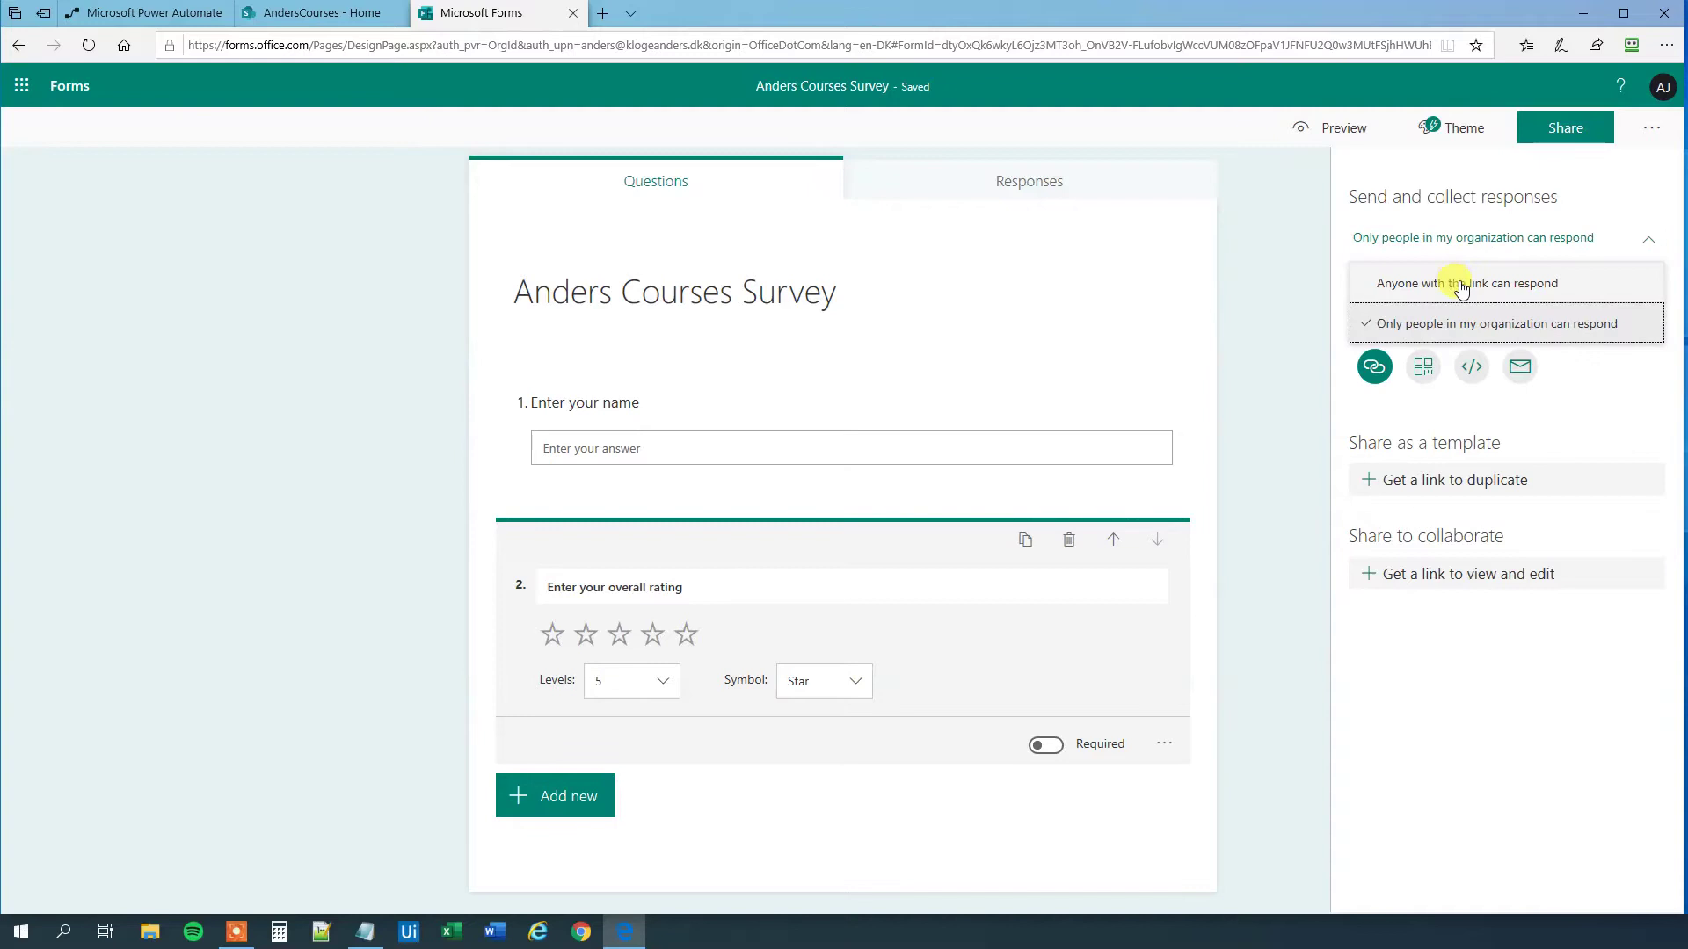
left_click(1459, 285)
left_click(1617, 299)
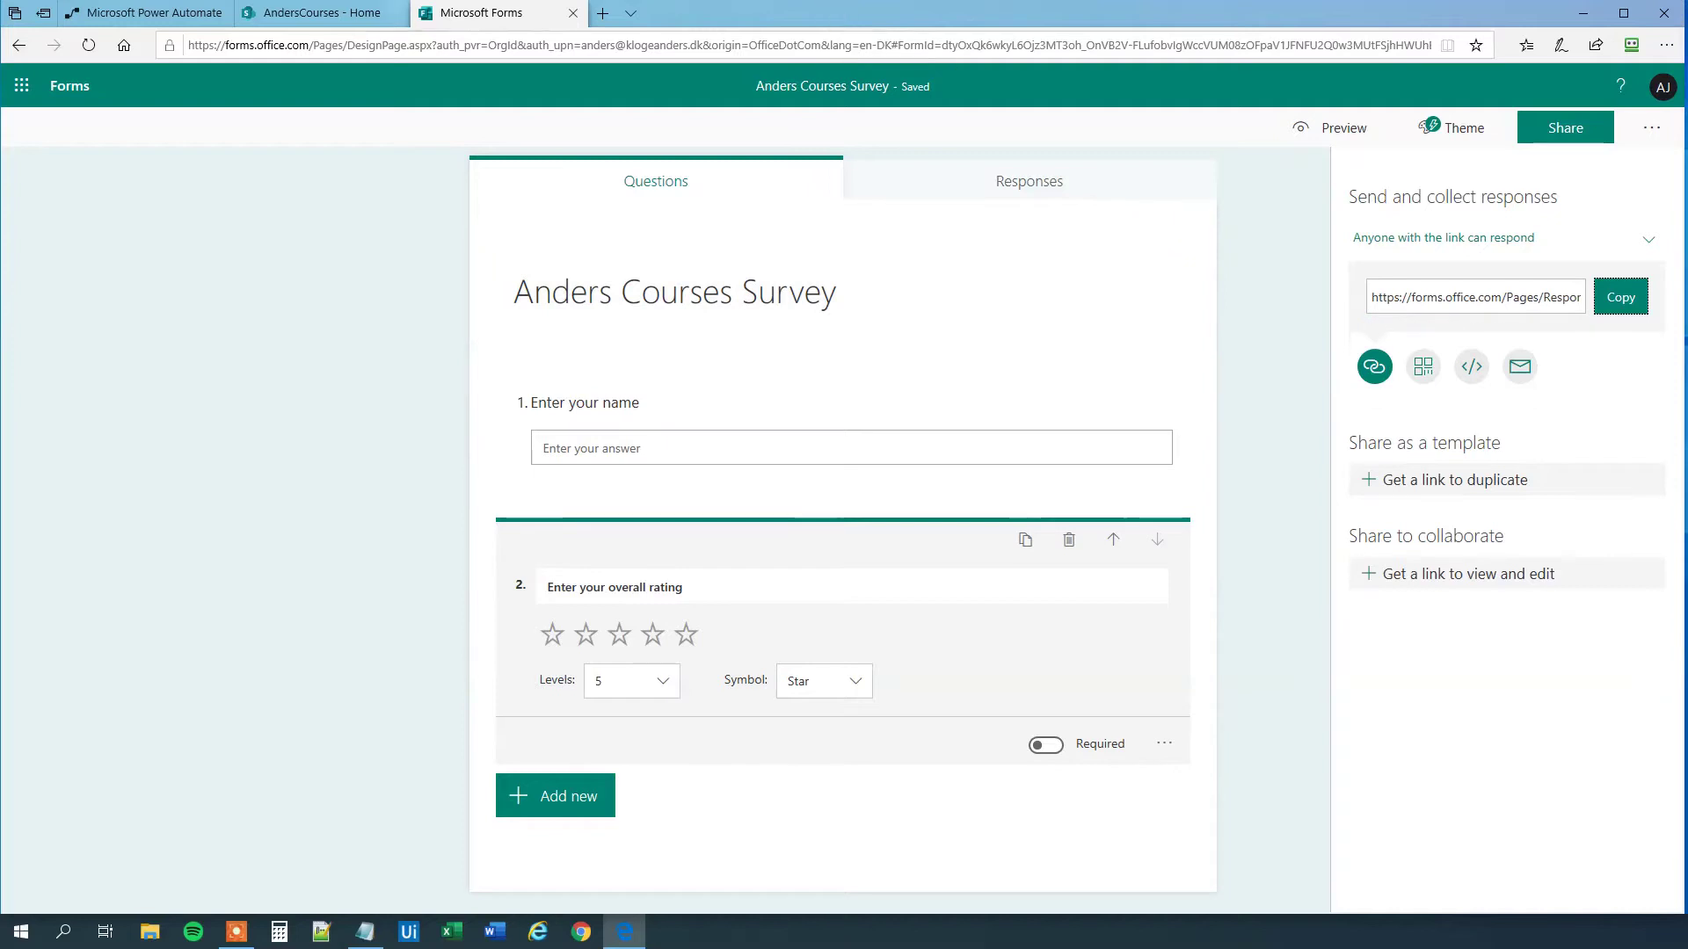
left_click(328, 16)
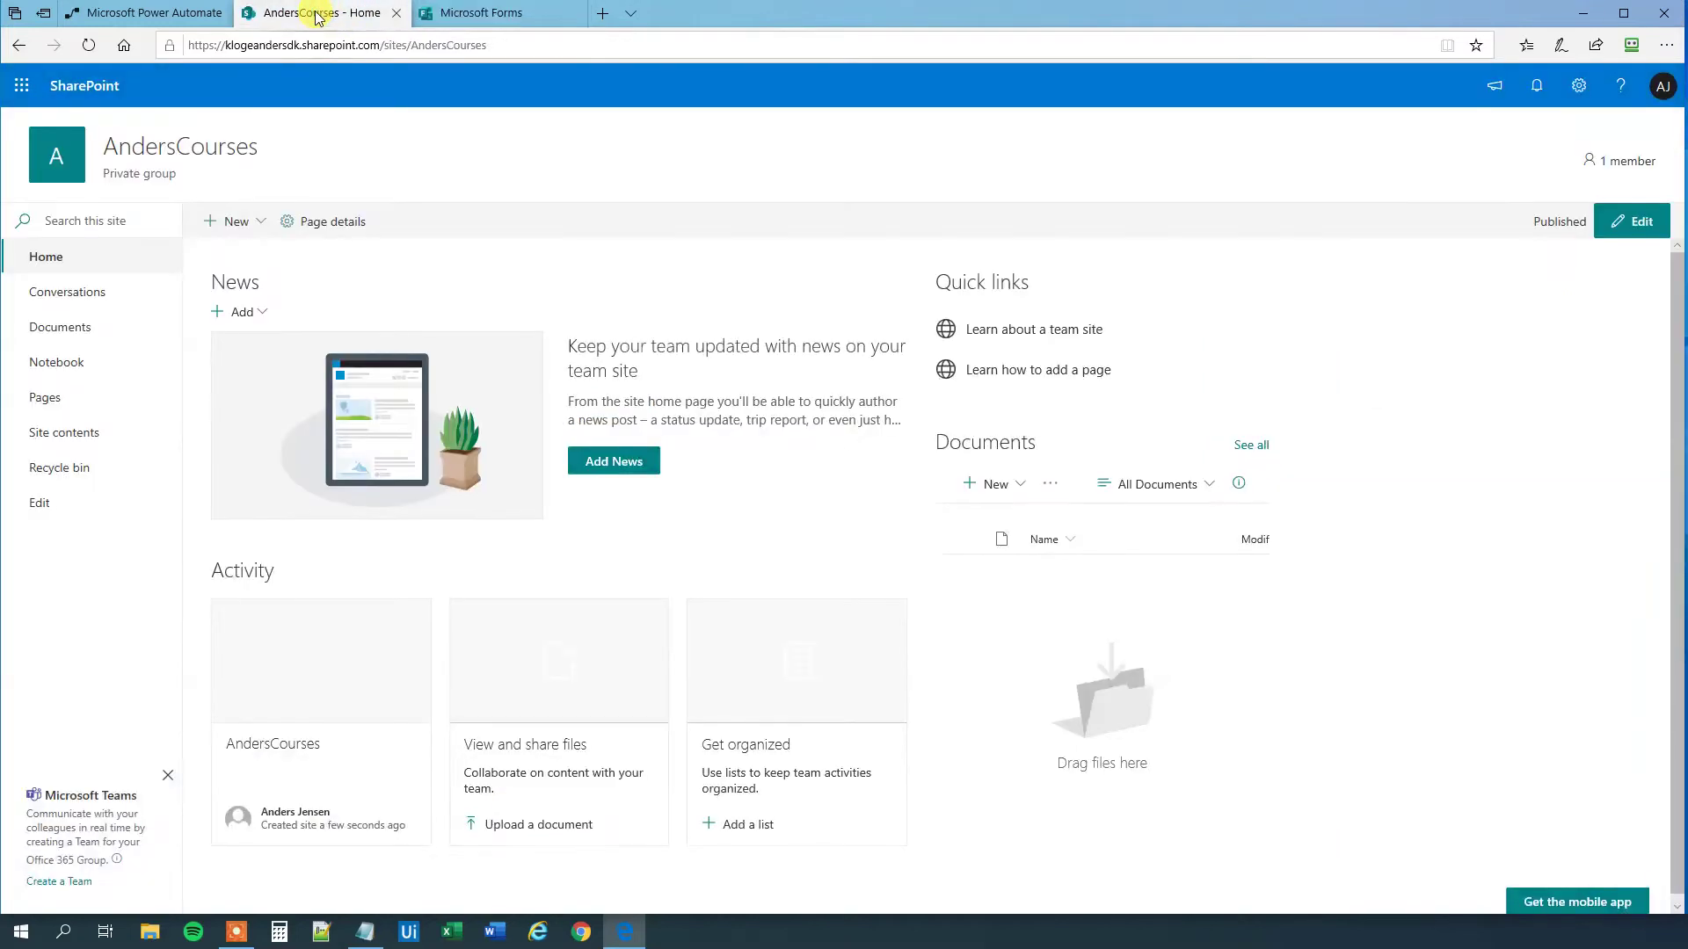
left_click(440, 14)
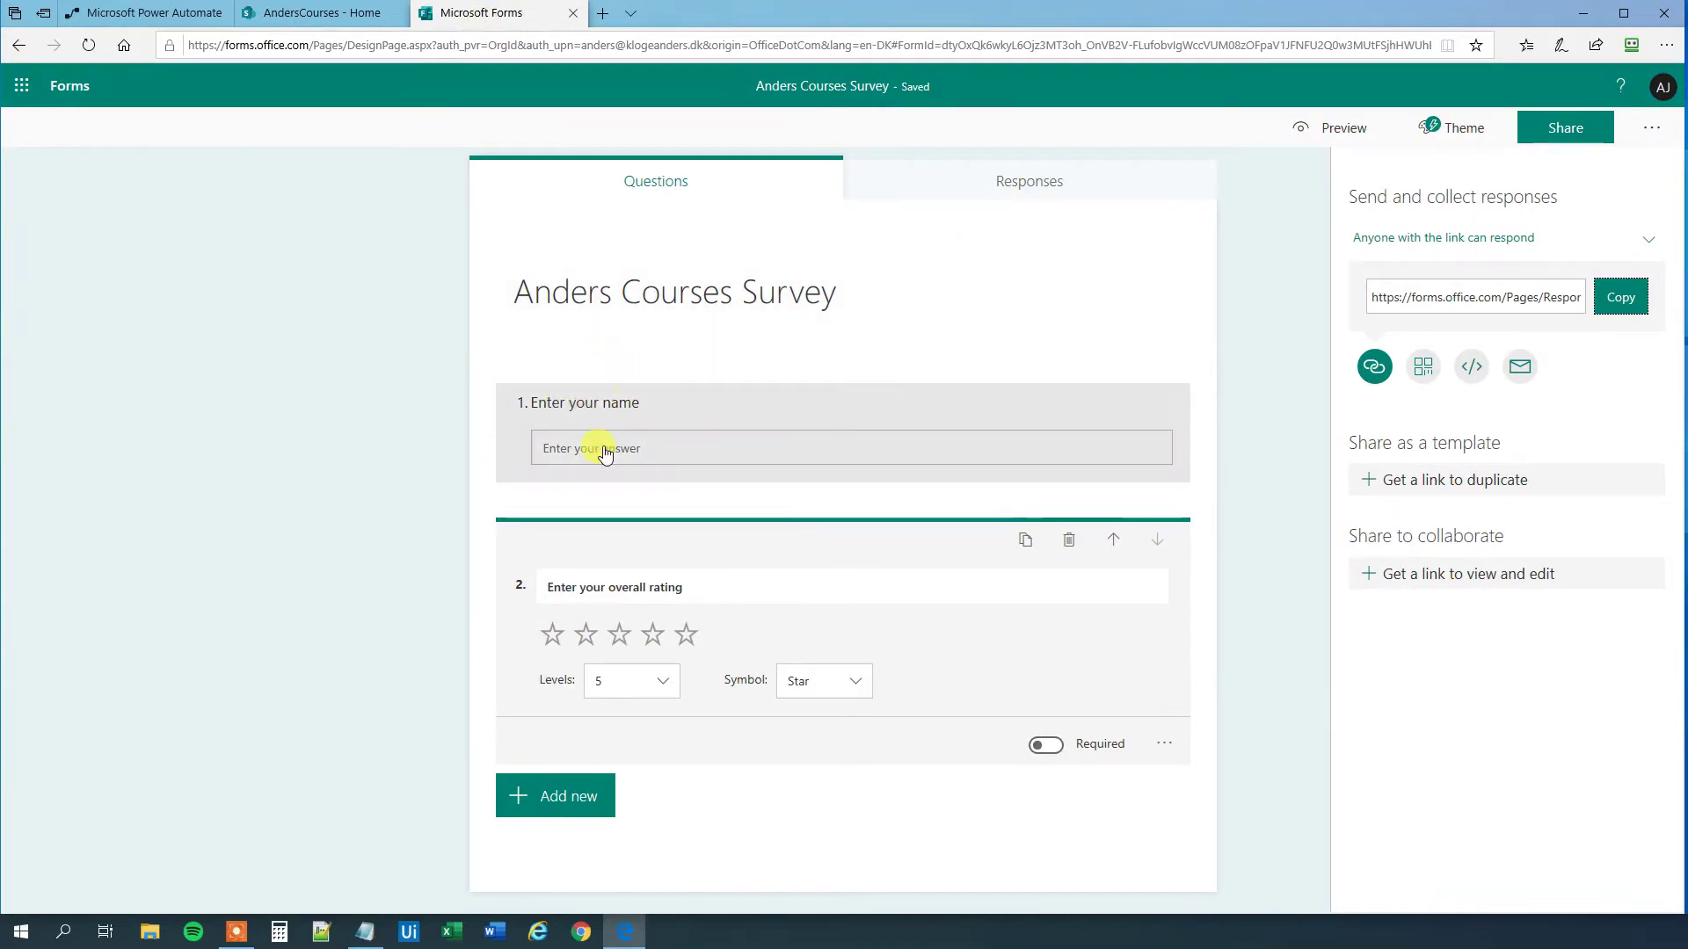
Step: Create a new list named SurveyResults on the AndersCourses SharePoint site
left_click(281, 17)
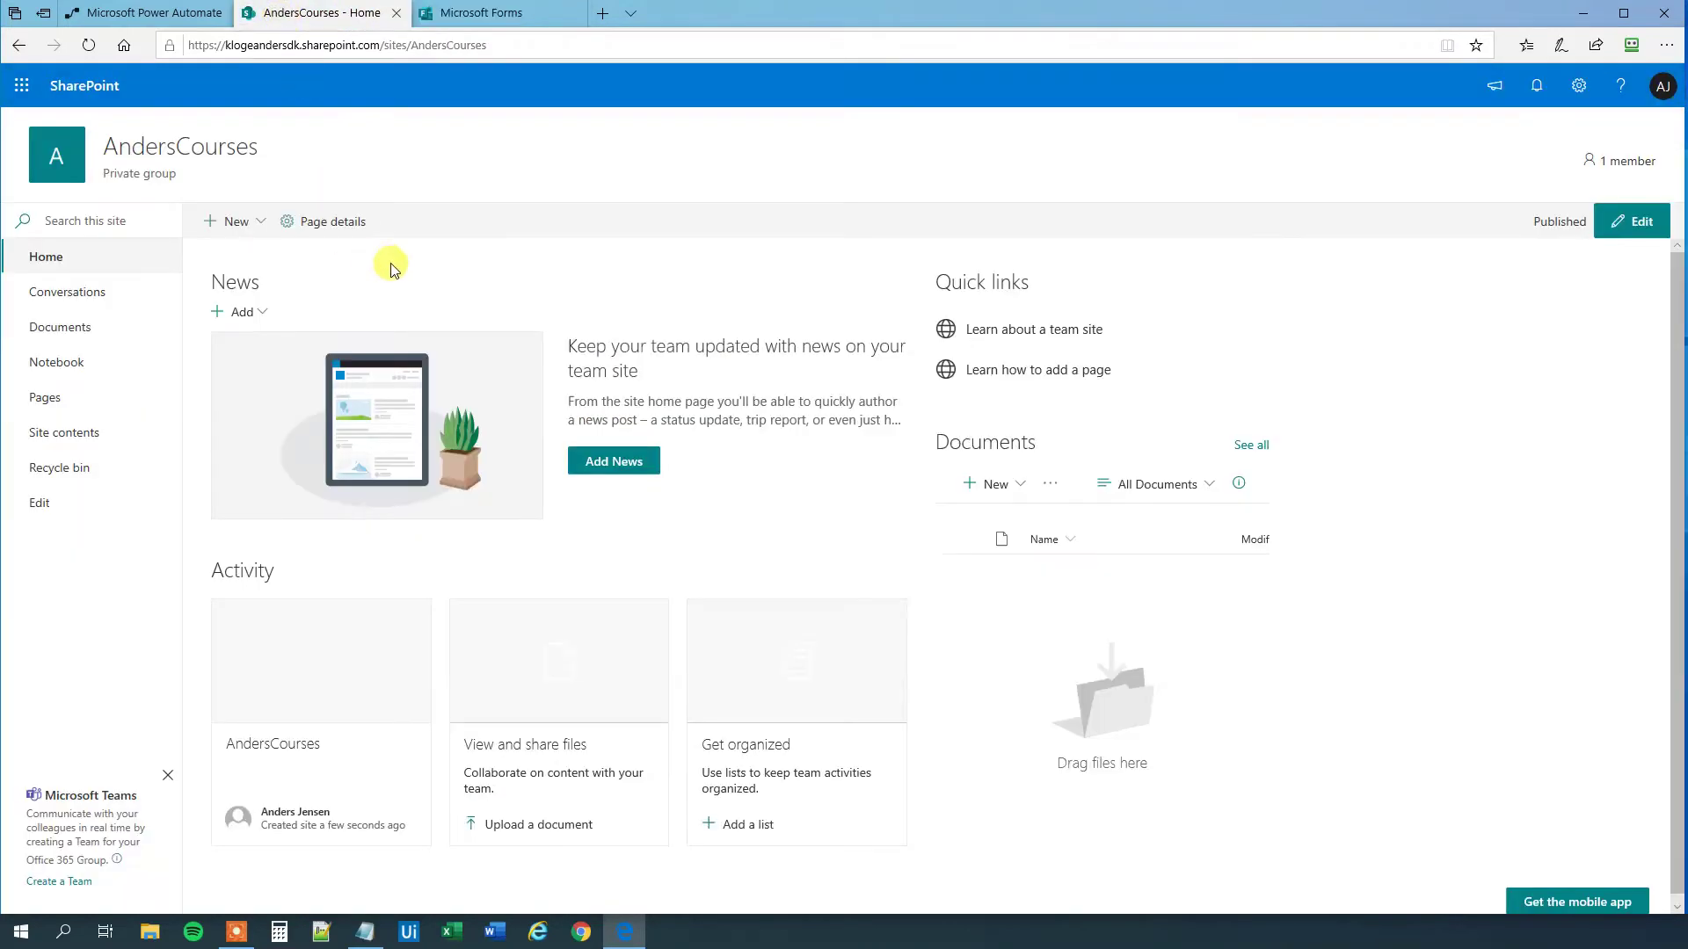
left_click(248, 229)
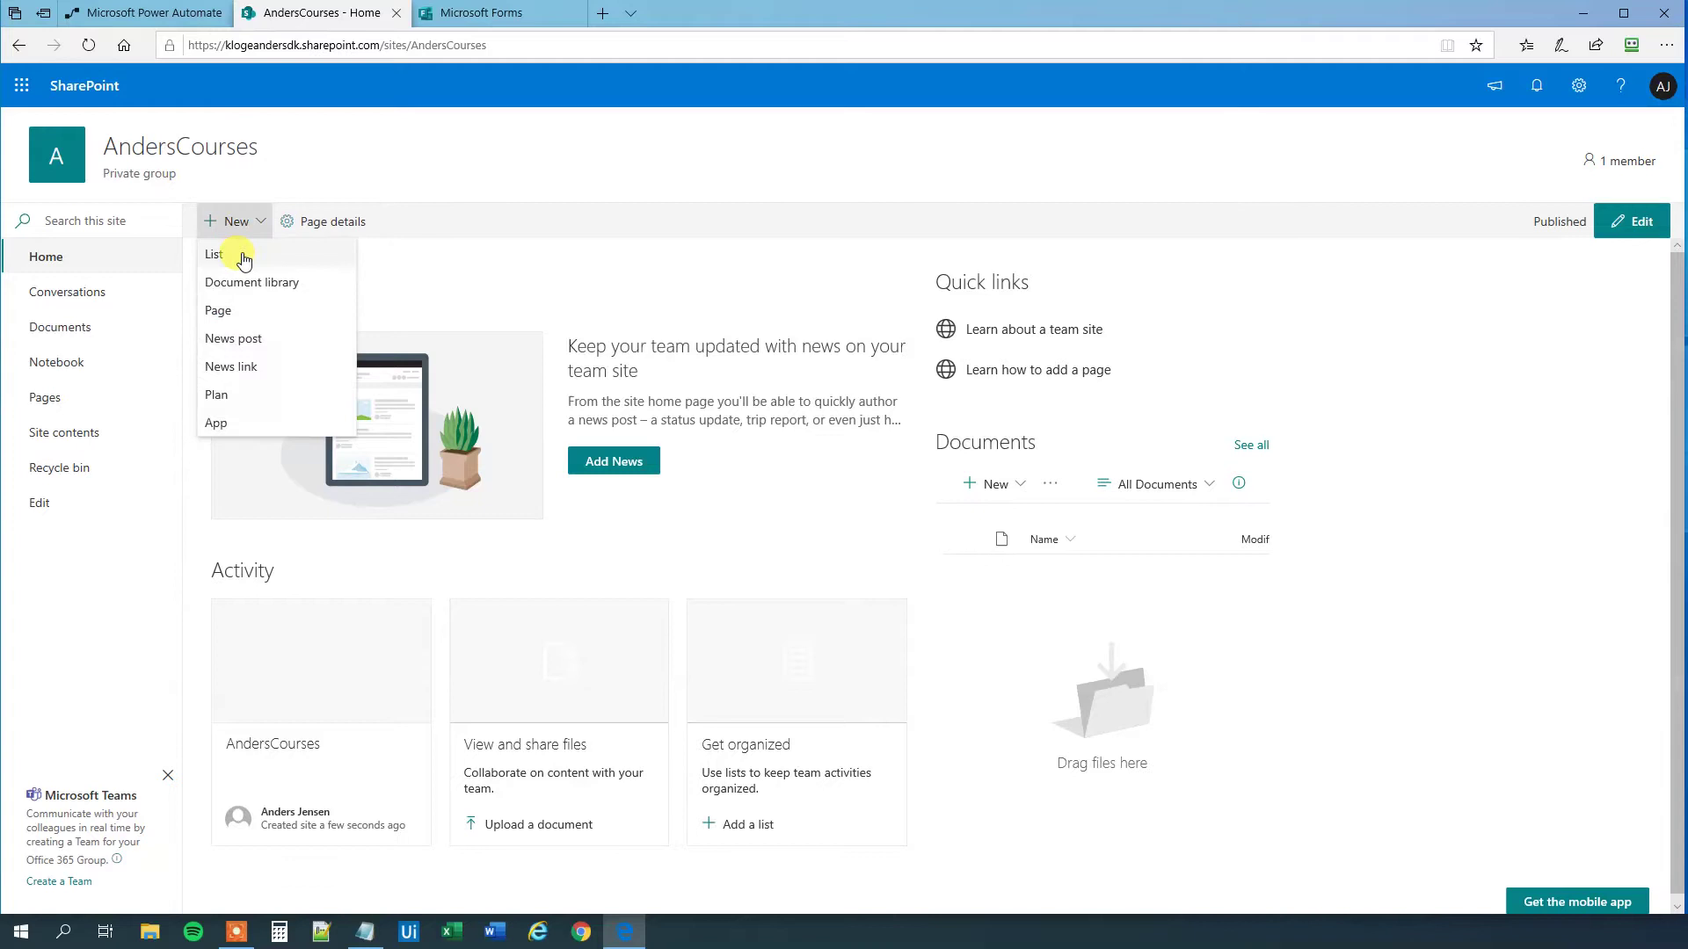
left_click(233, 253)
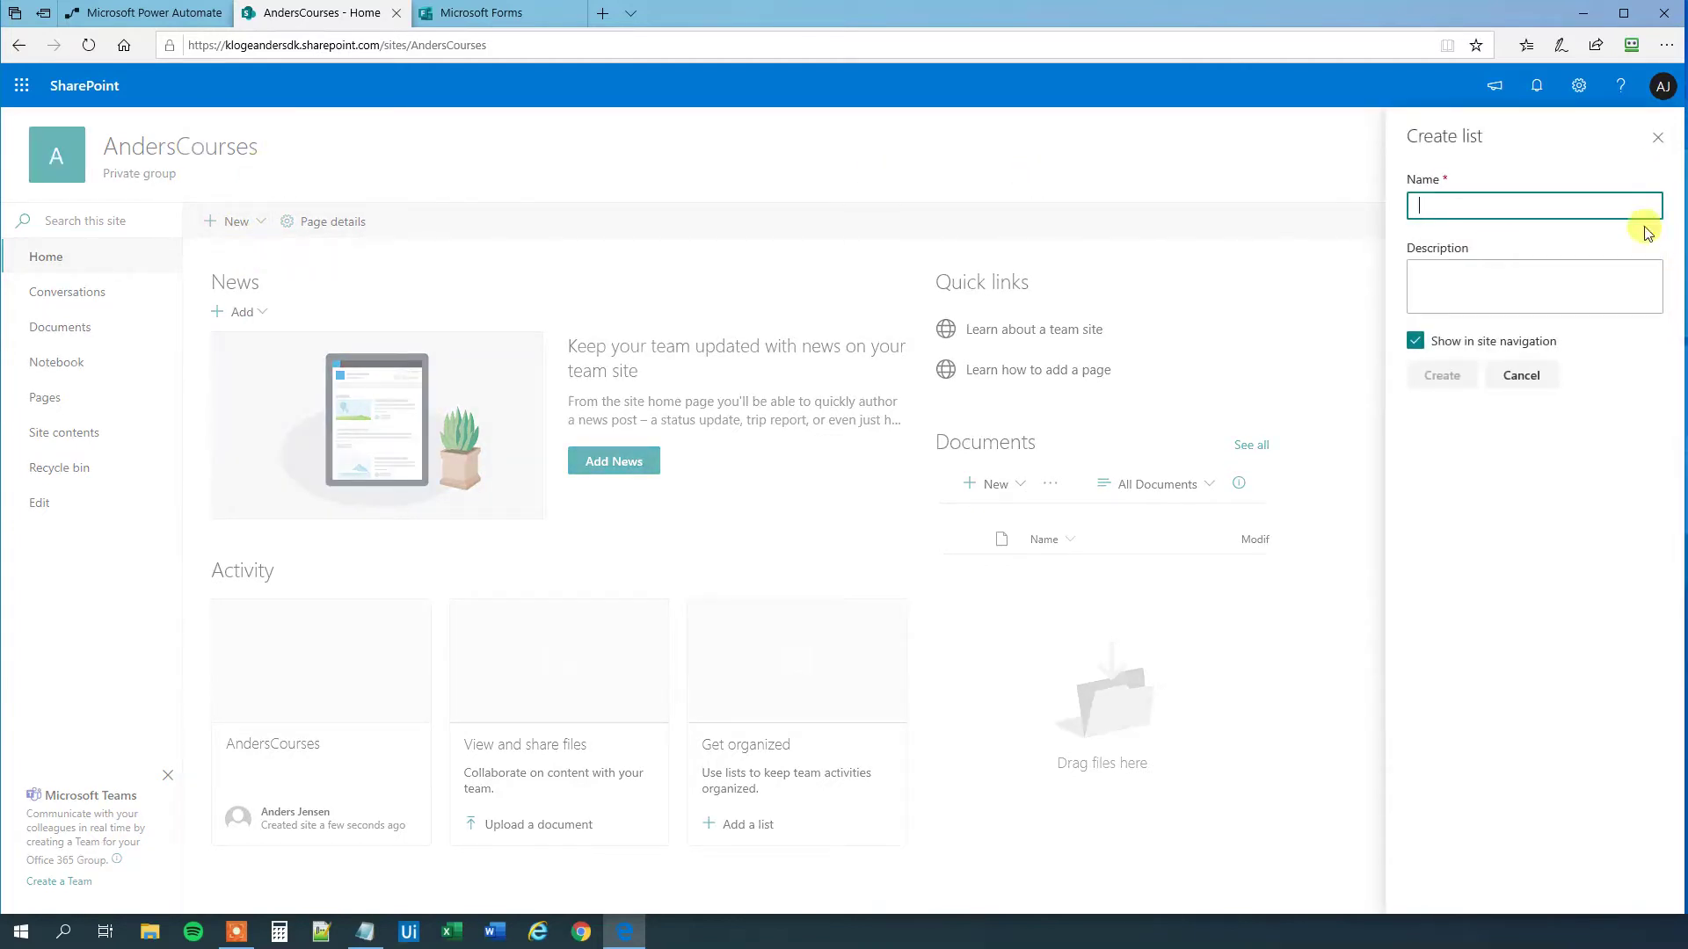
type("SurveyResults")
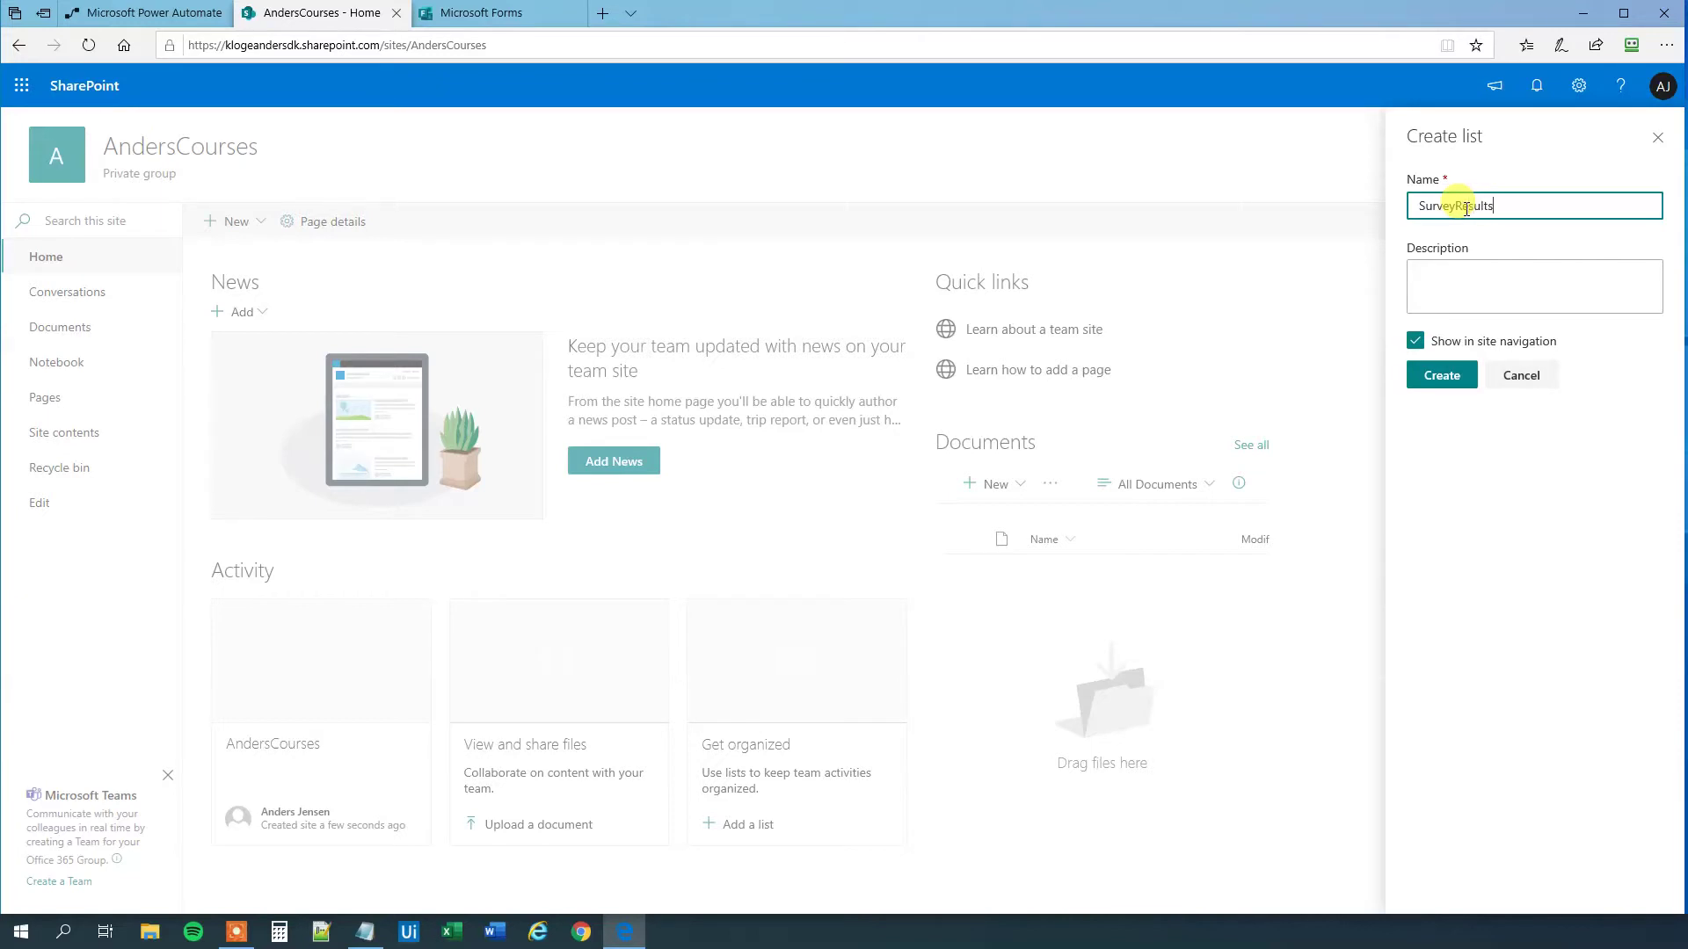
left_click(1440, 383)
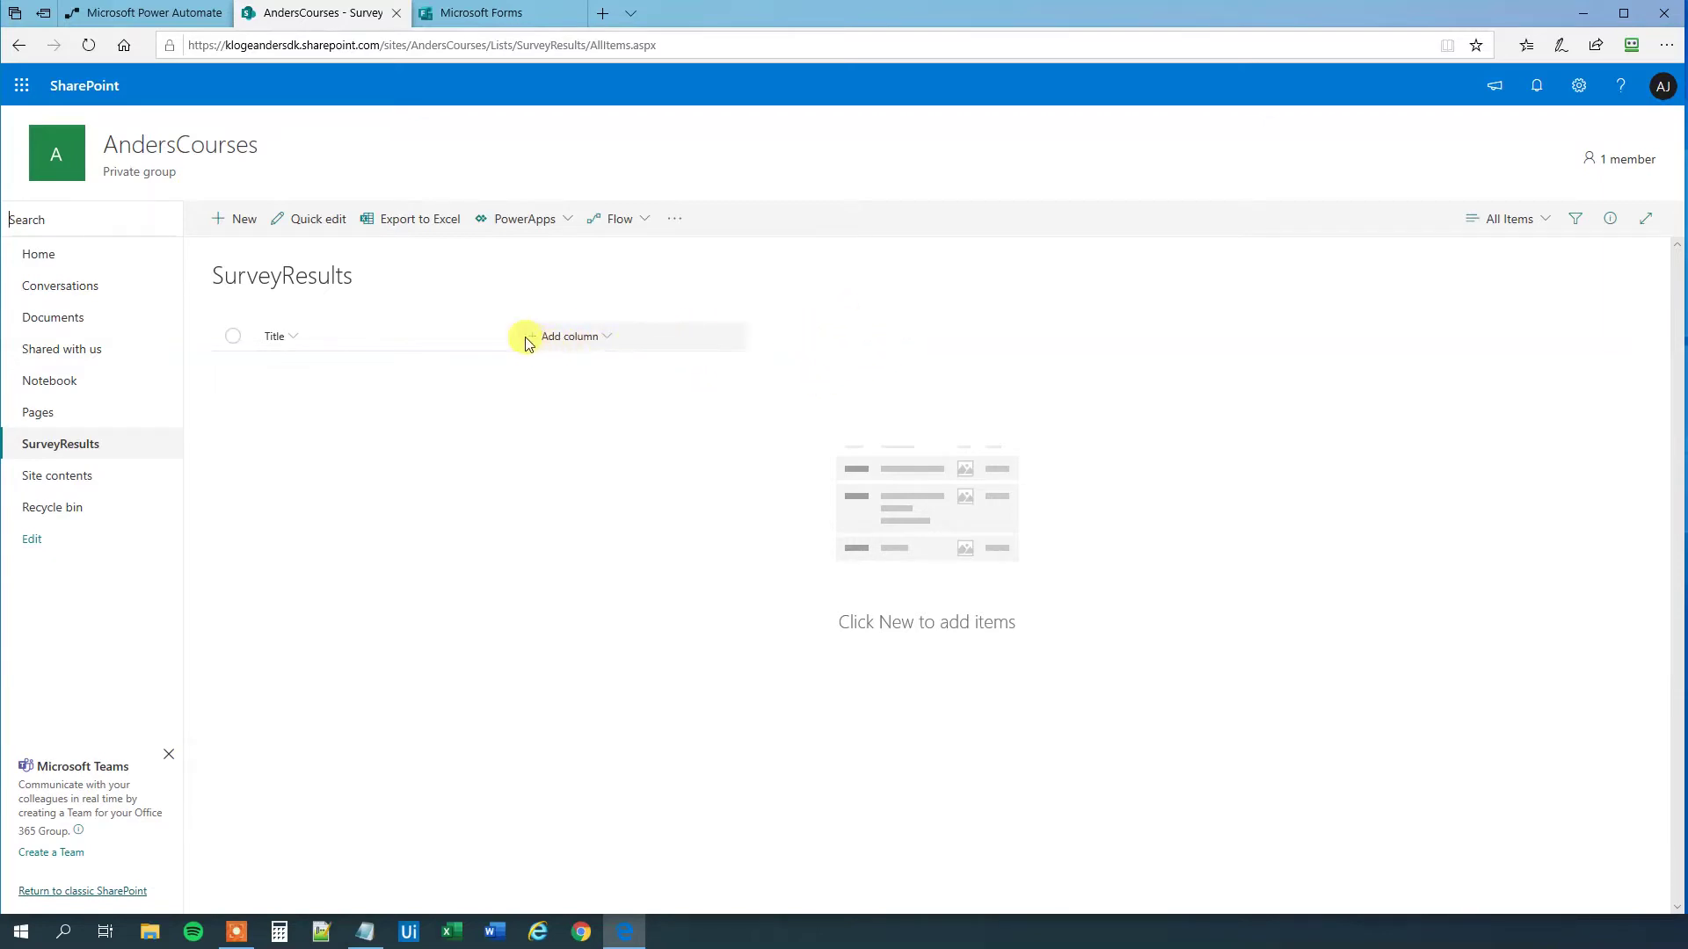
Step: Add two single-line text columns, Member Name and Rating, to the SurveyResults list
left_click(553, 339)
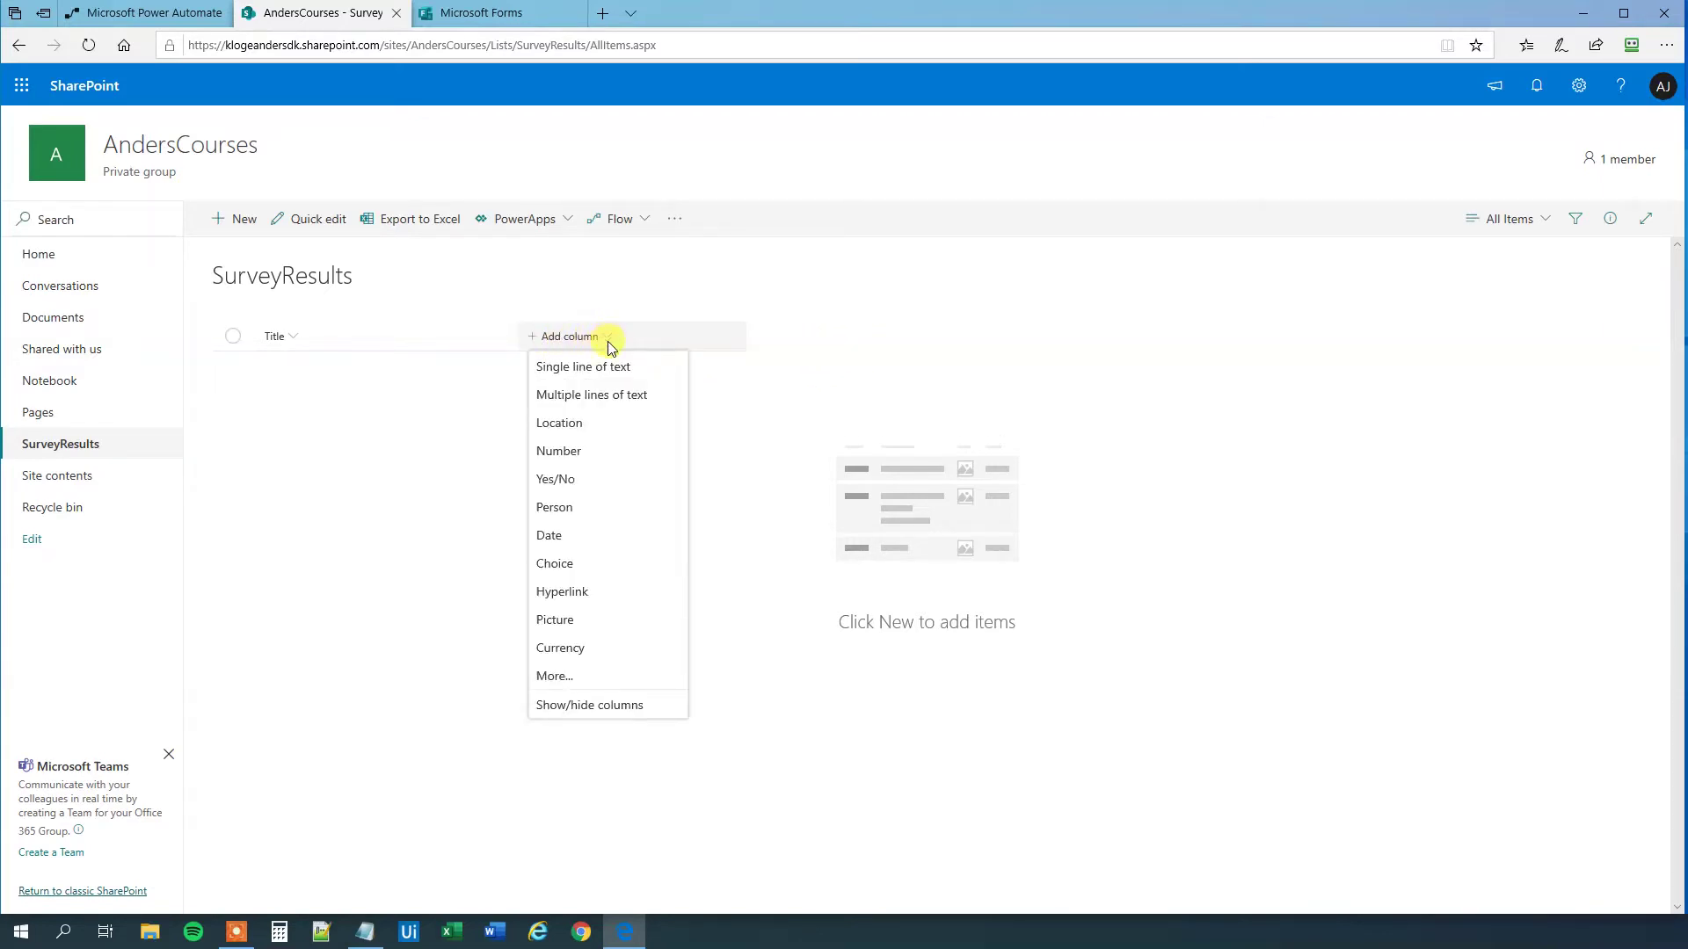
left_click(606, 367)
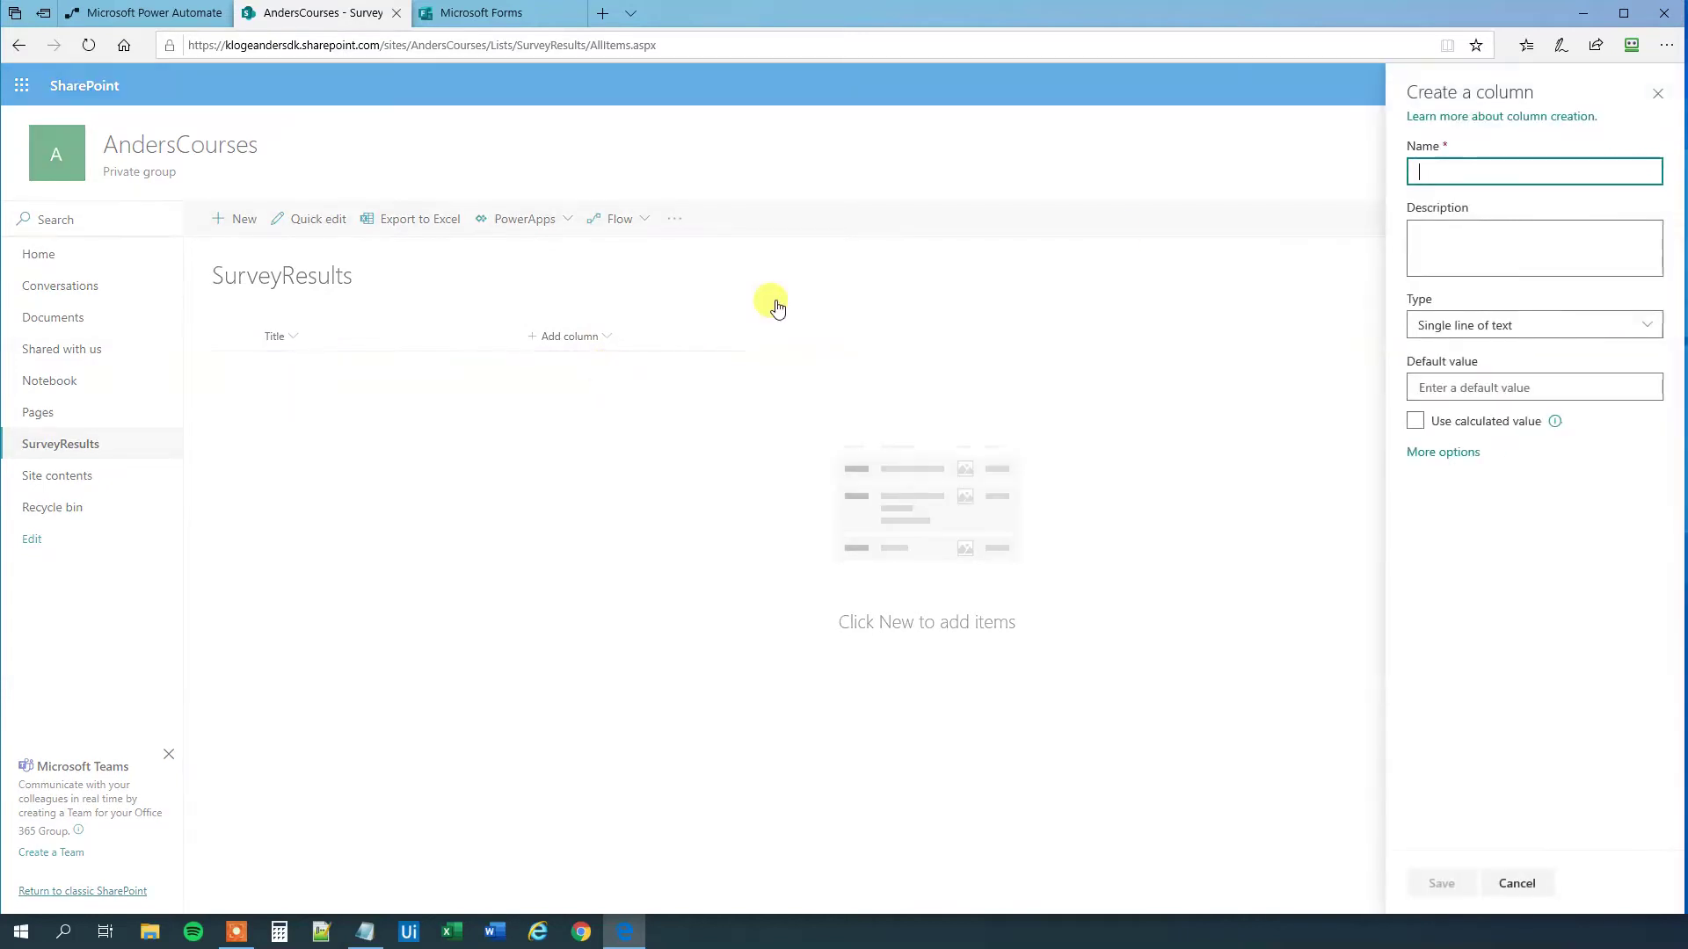
left_click(1459, 164)
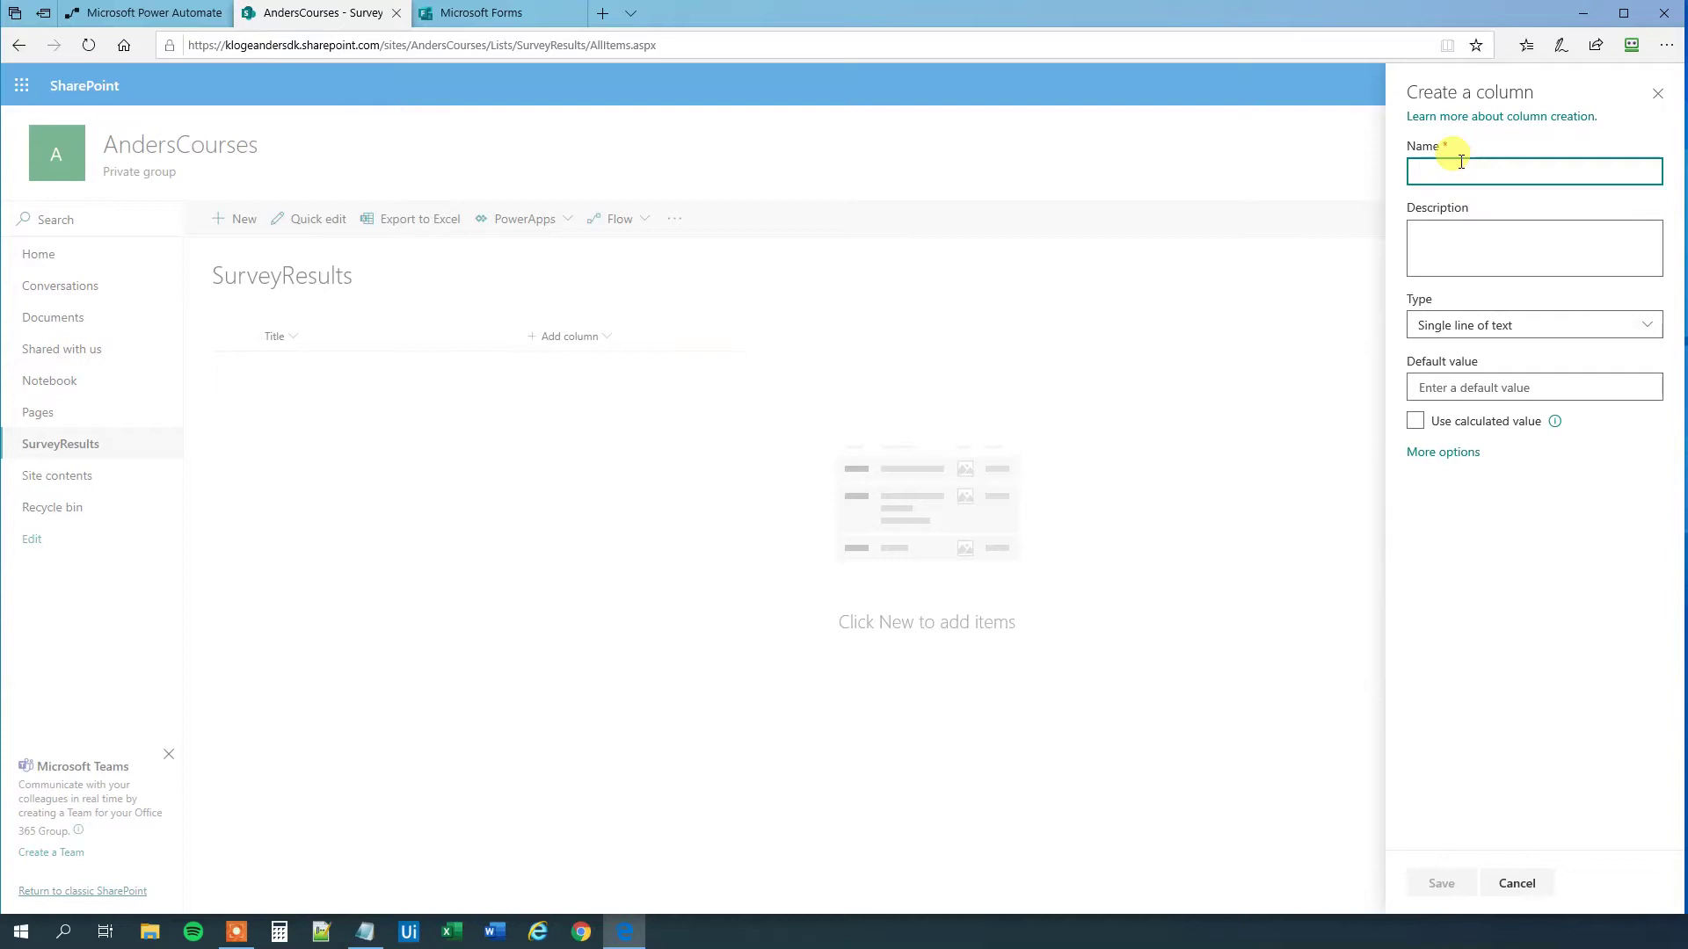
type("Member")
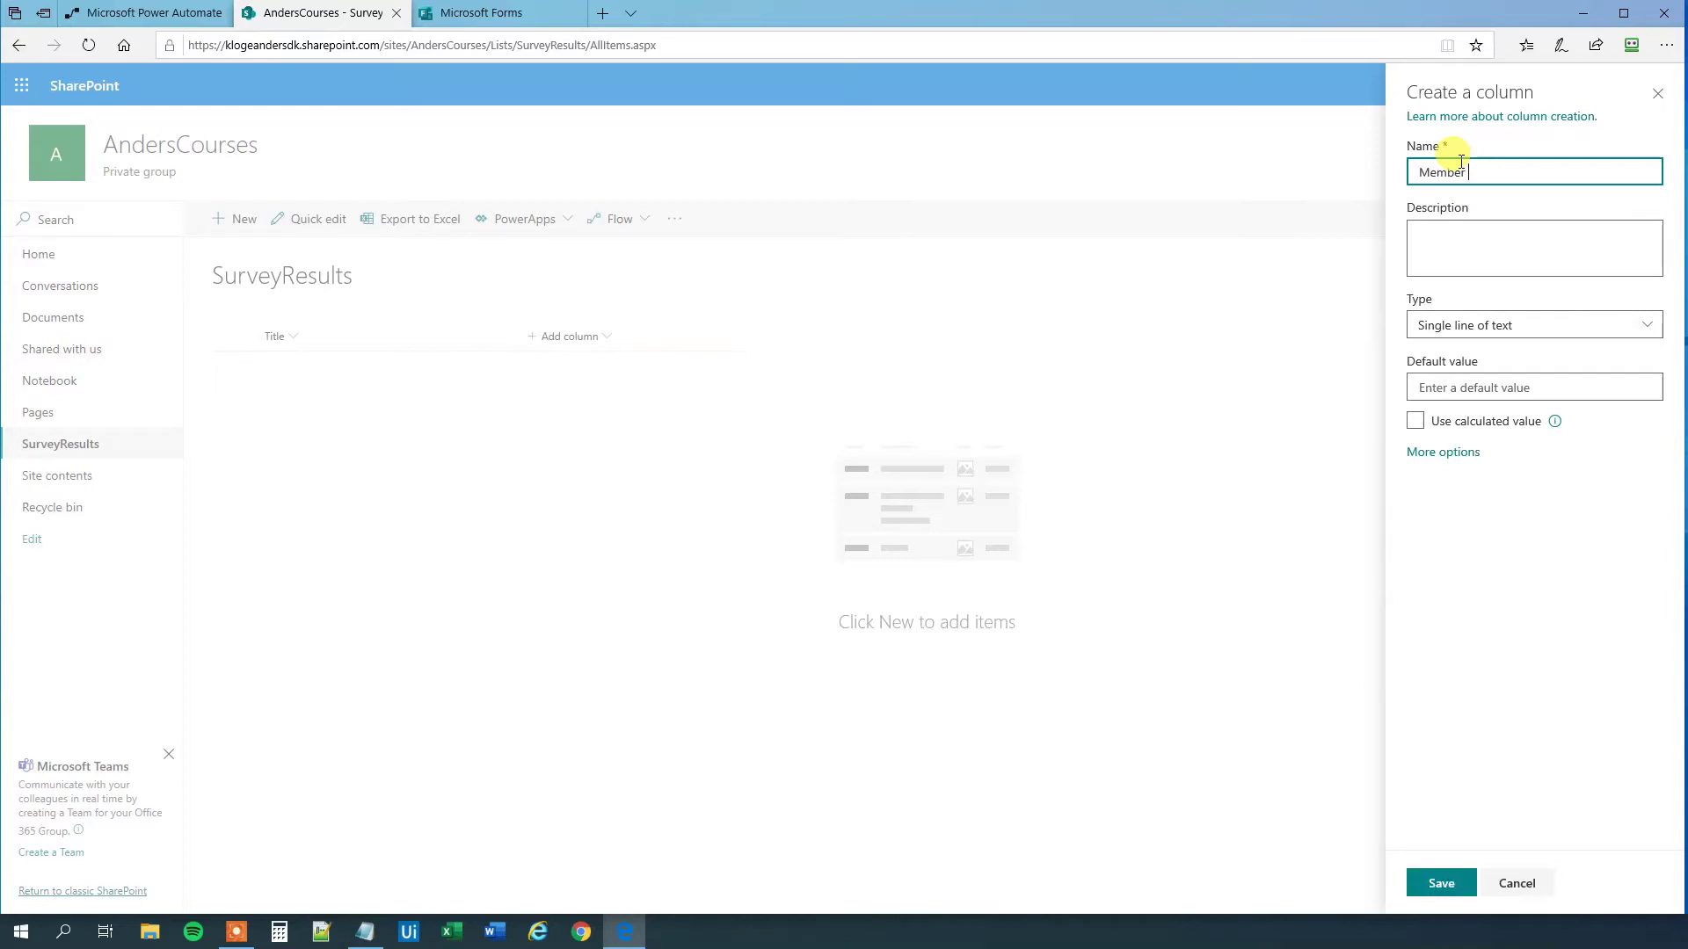
type(" Name")
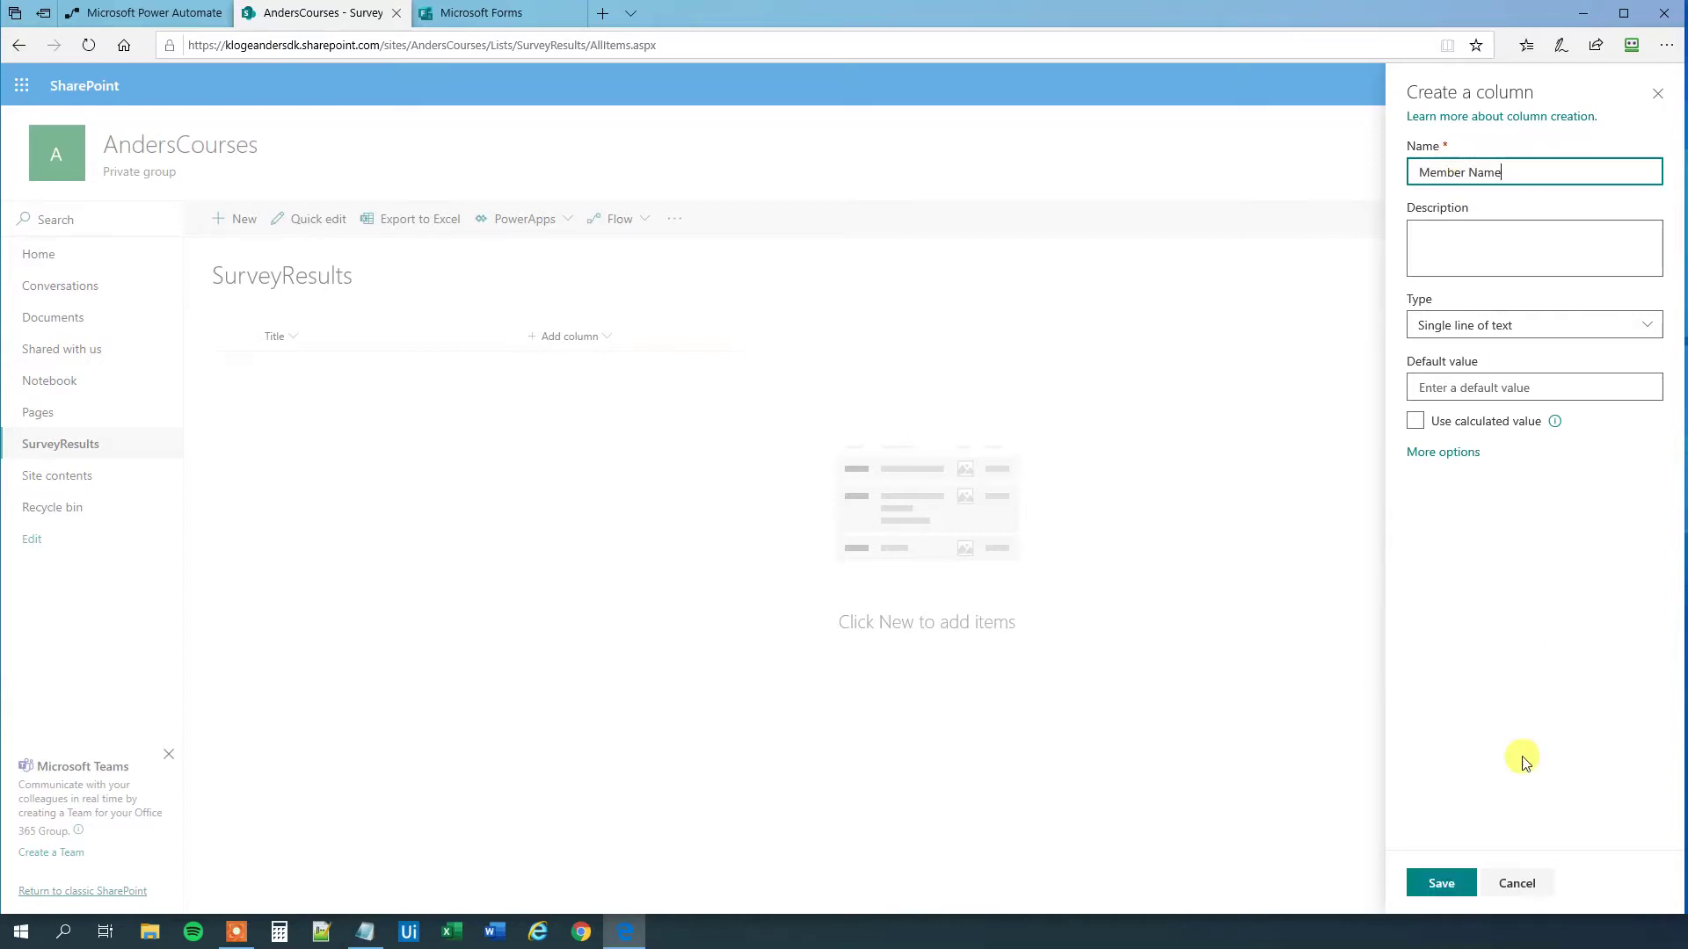
left_click(1440, 882)
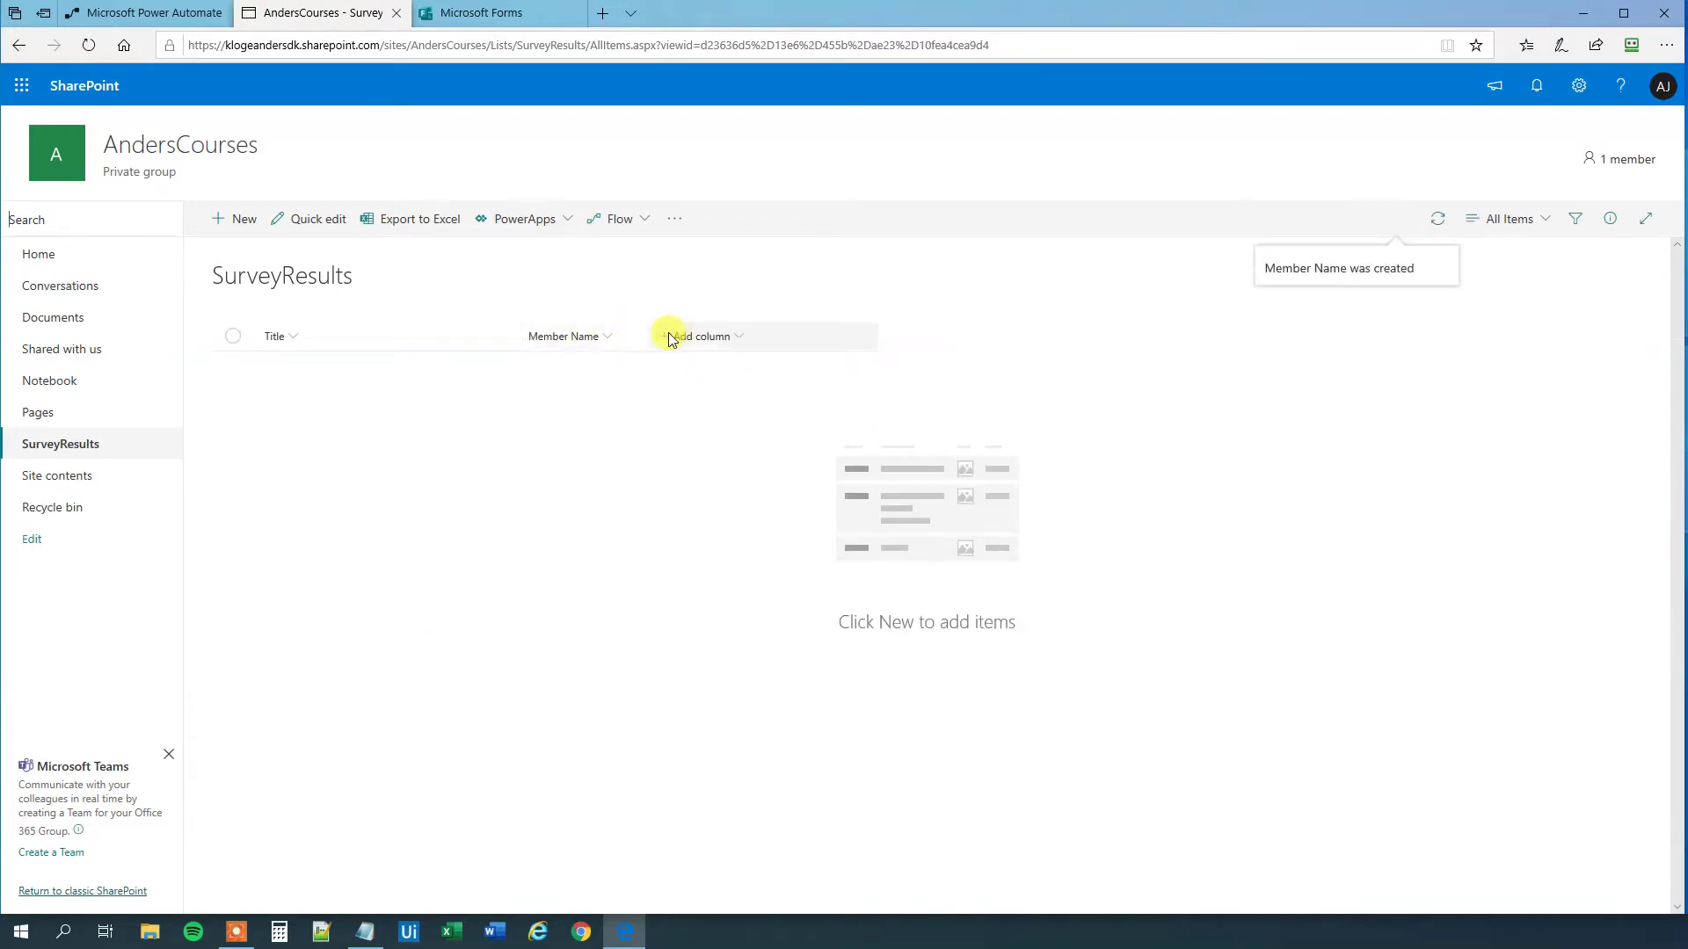
left_click(668, 338)
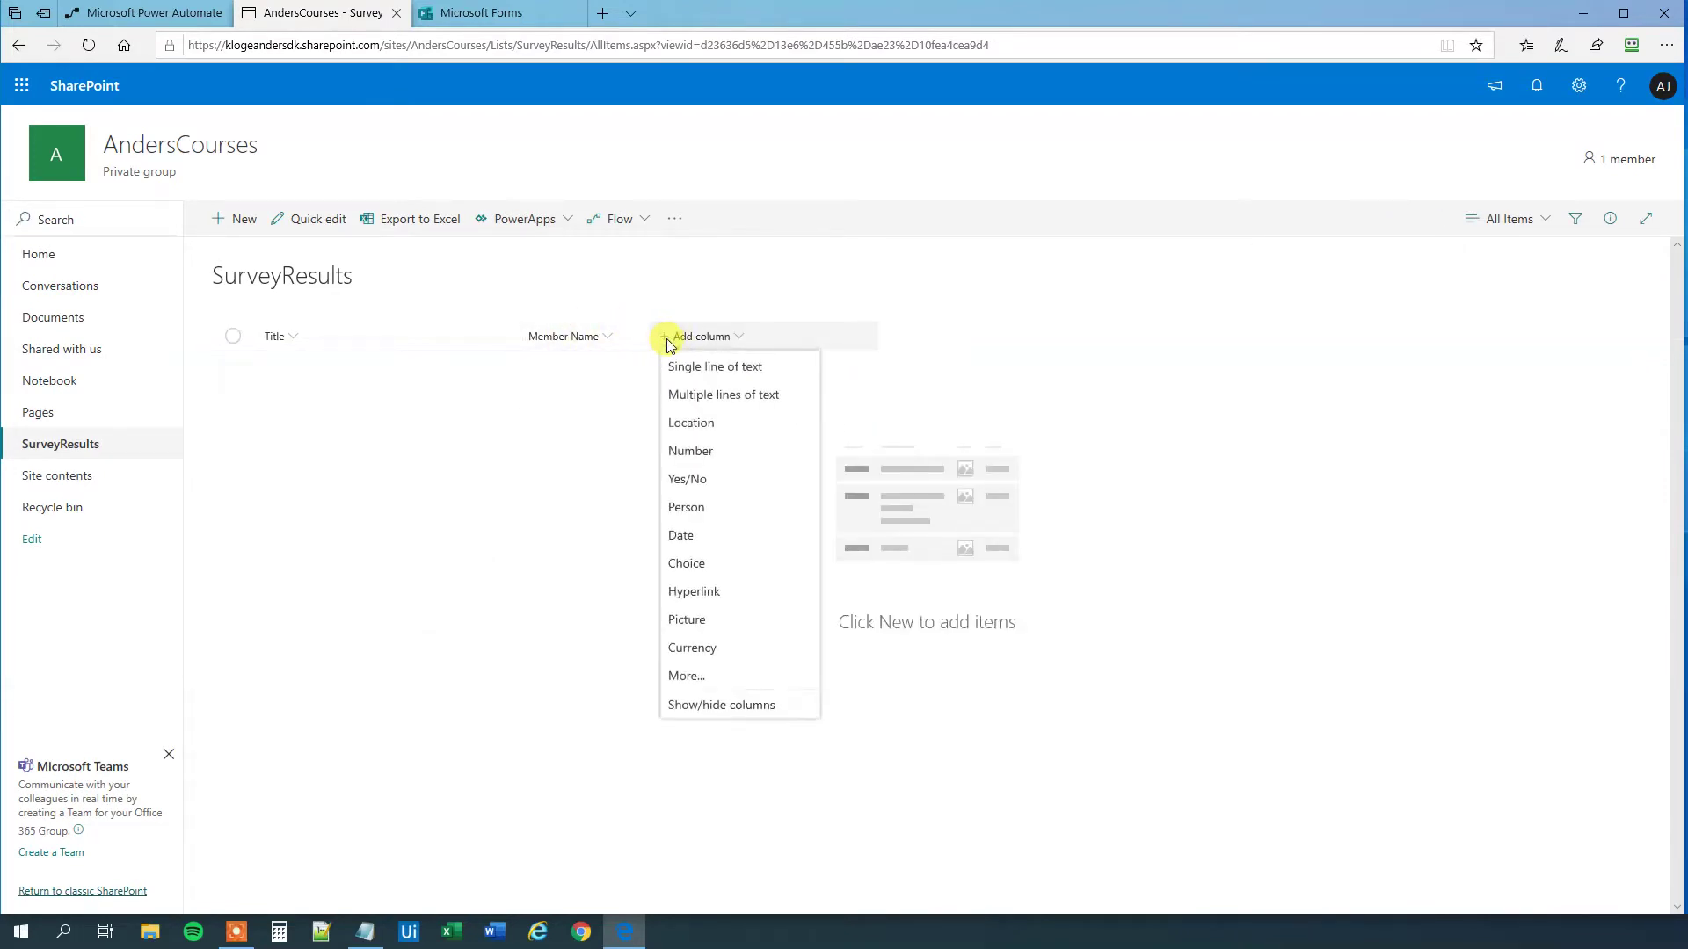
left_click(706, 367)
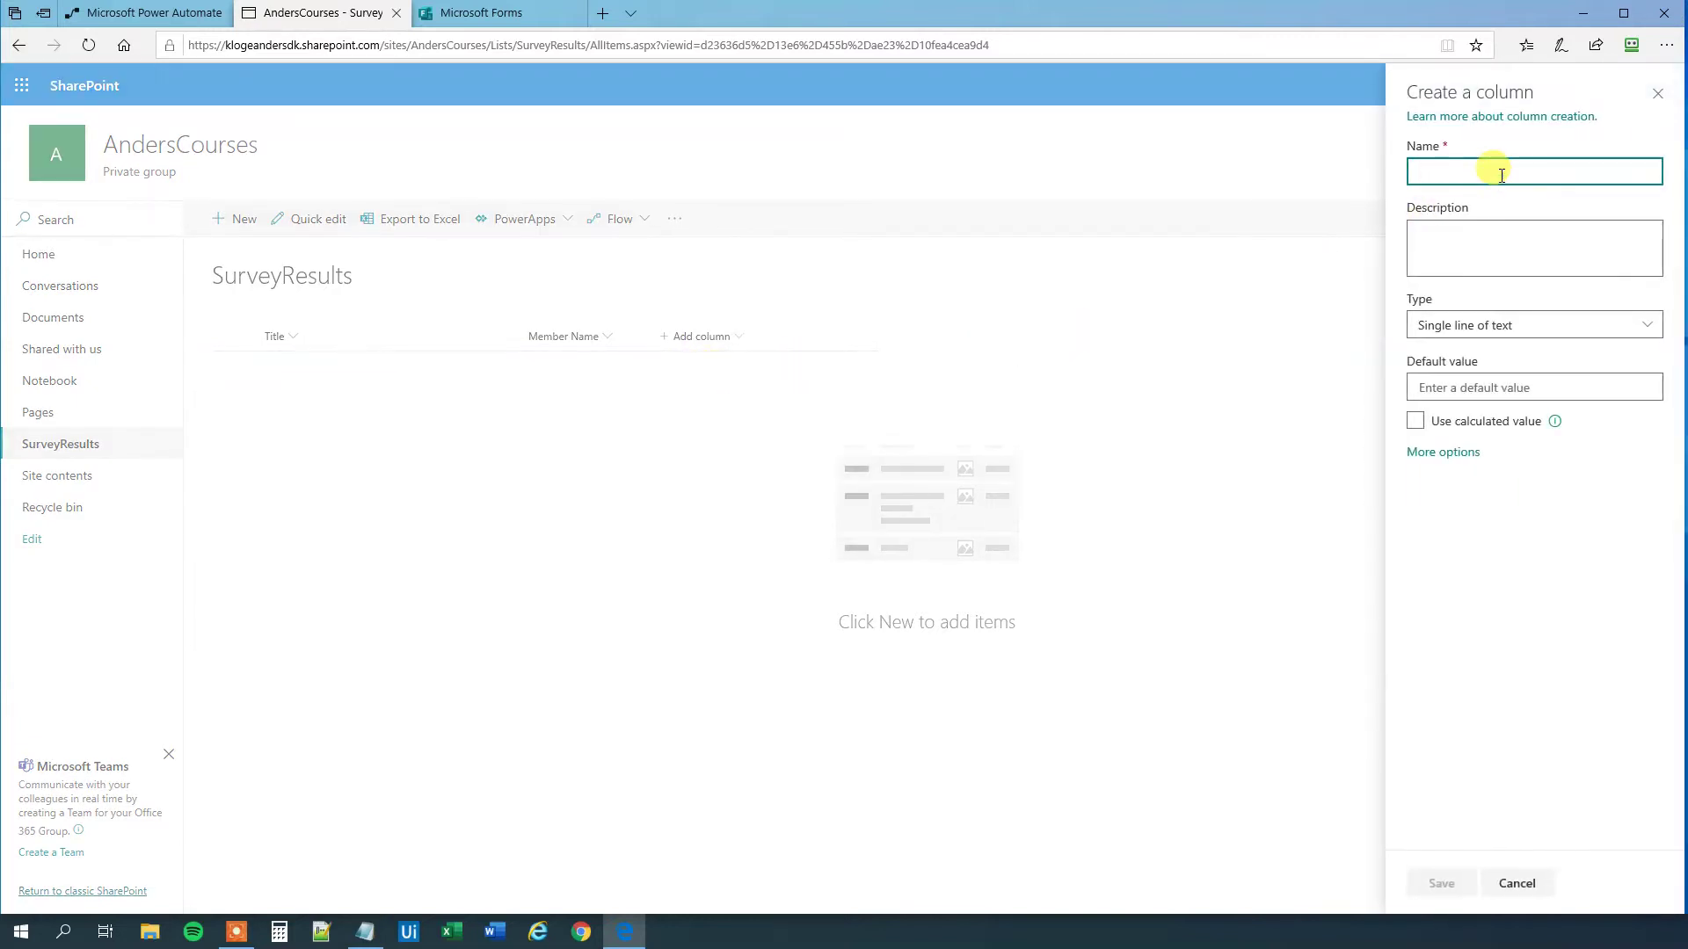
type("Rating")
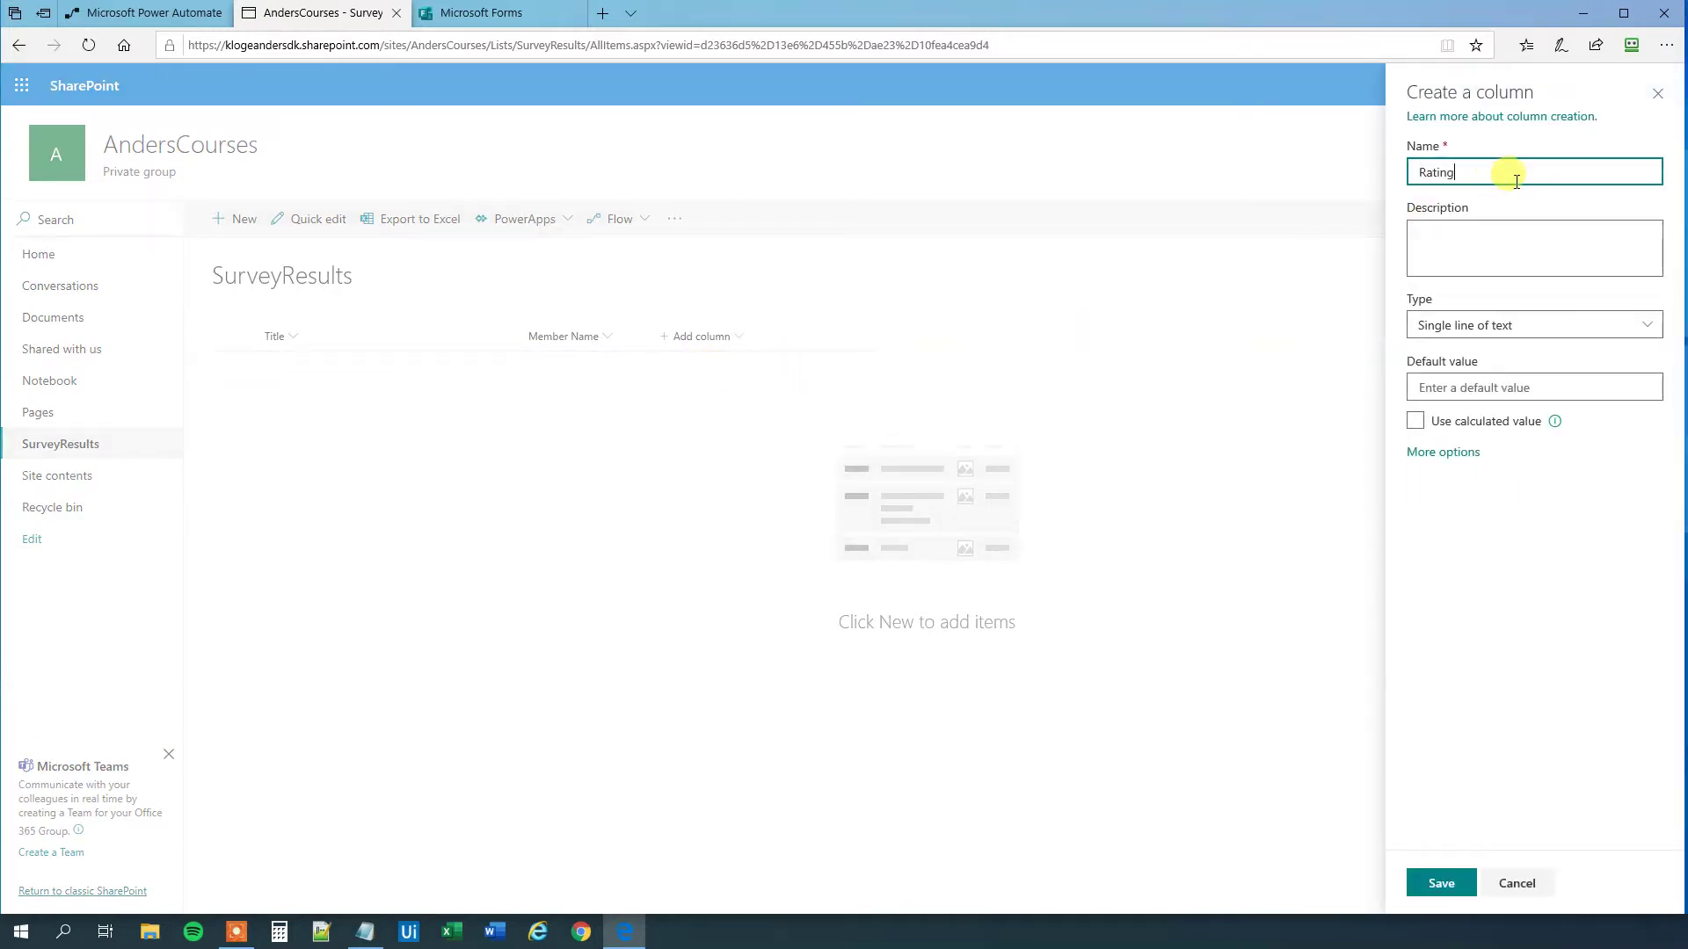
left_click(1441, 882)
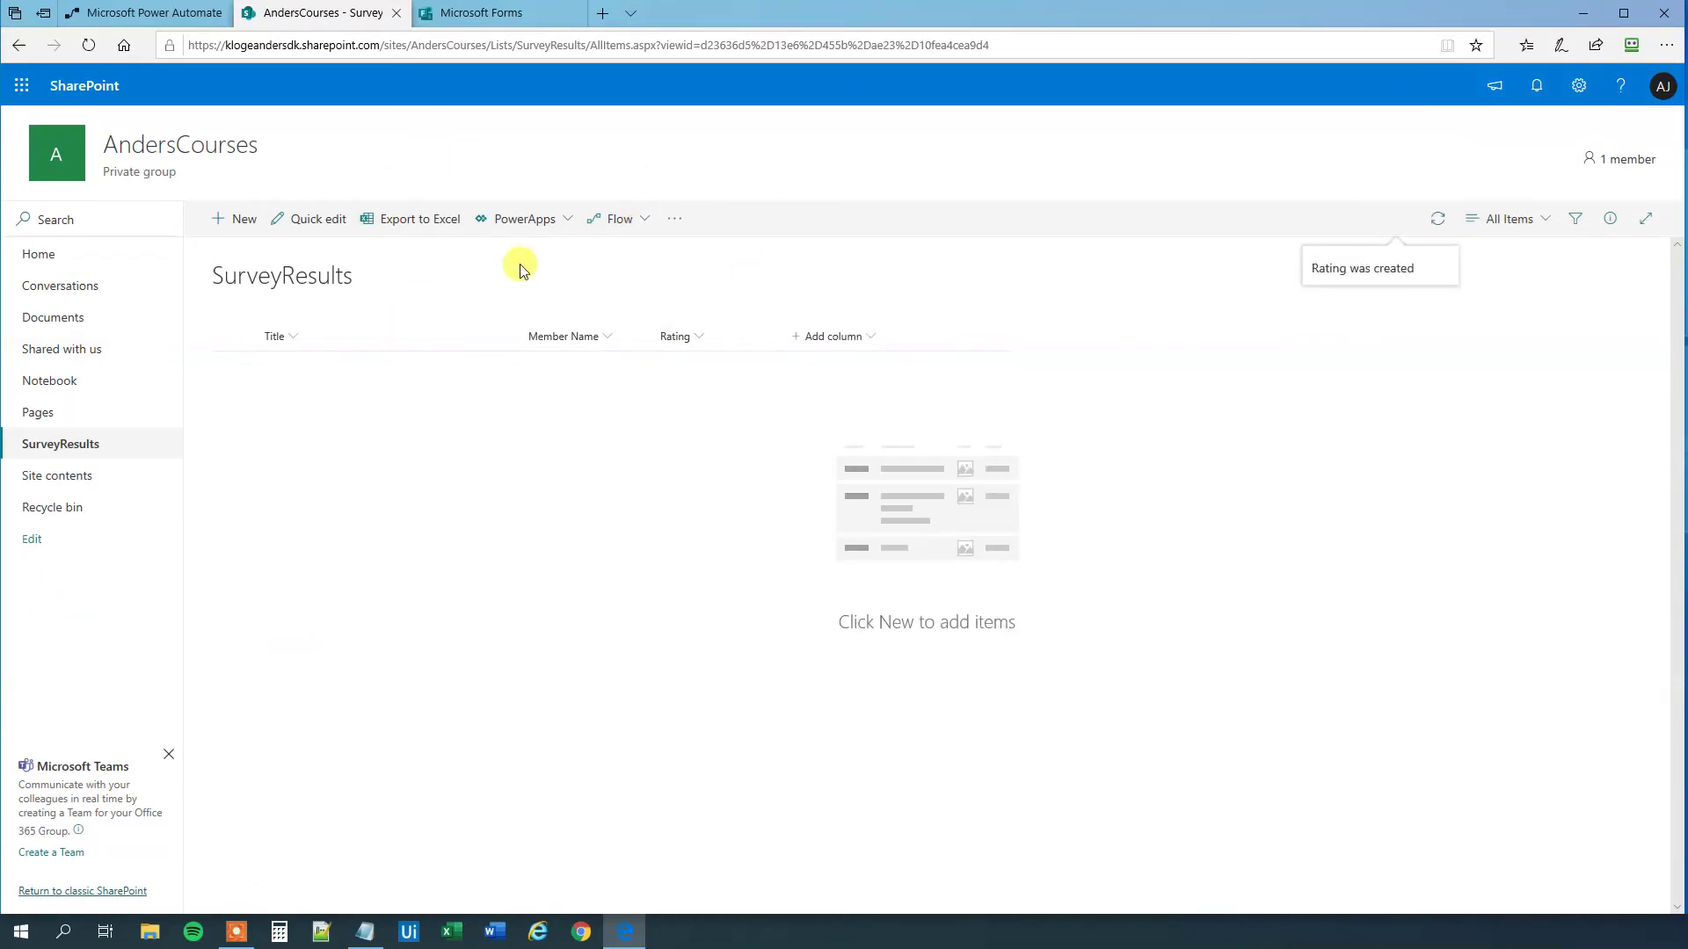
Step: Create an automated flow named SurveyFLow triggered by 'When a new response is submitted'
left_click(145, 13)
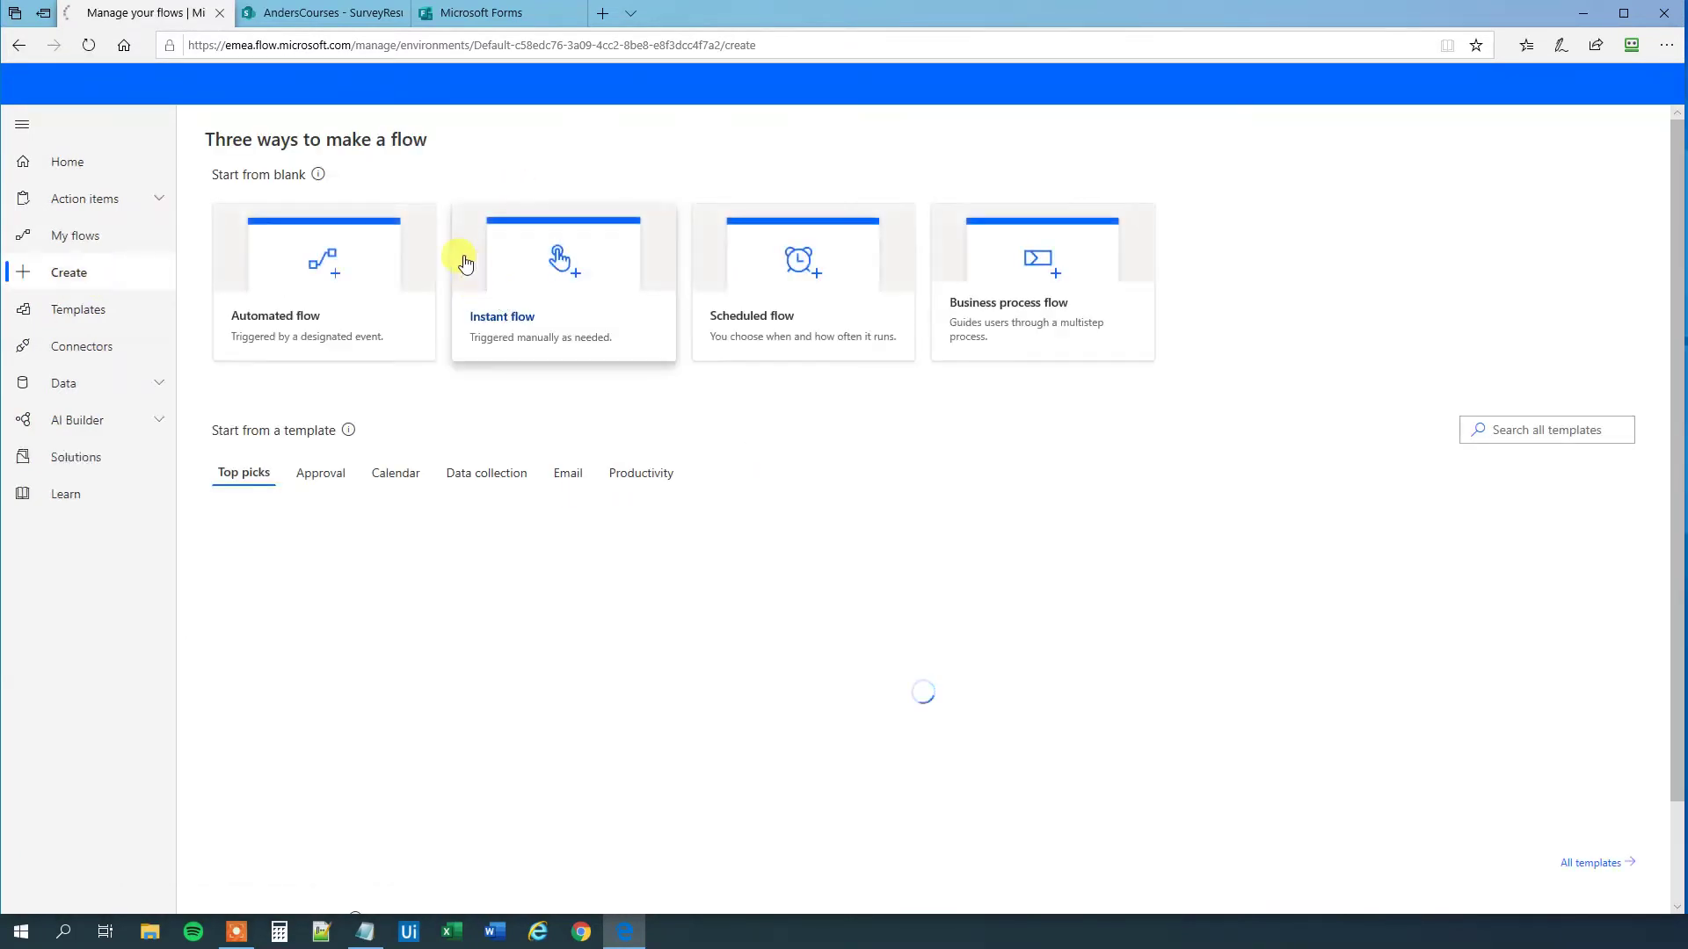
left_click(330, 289)
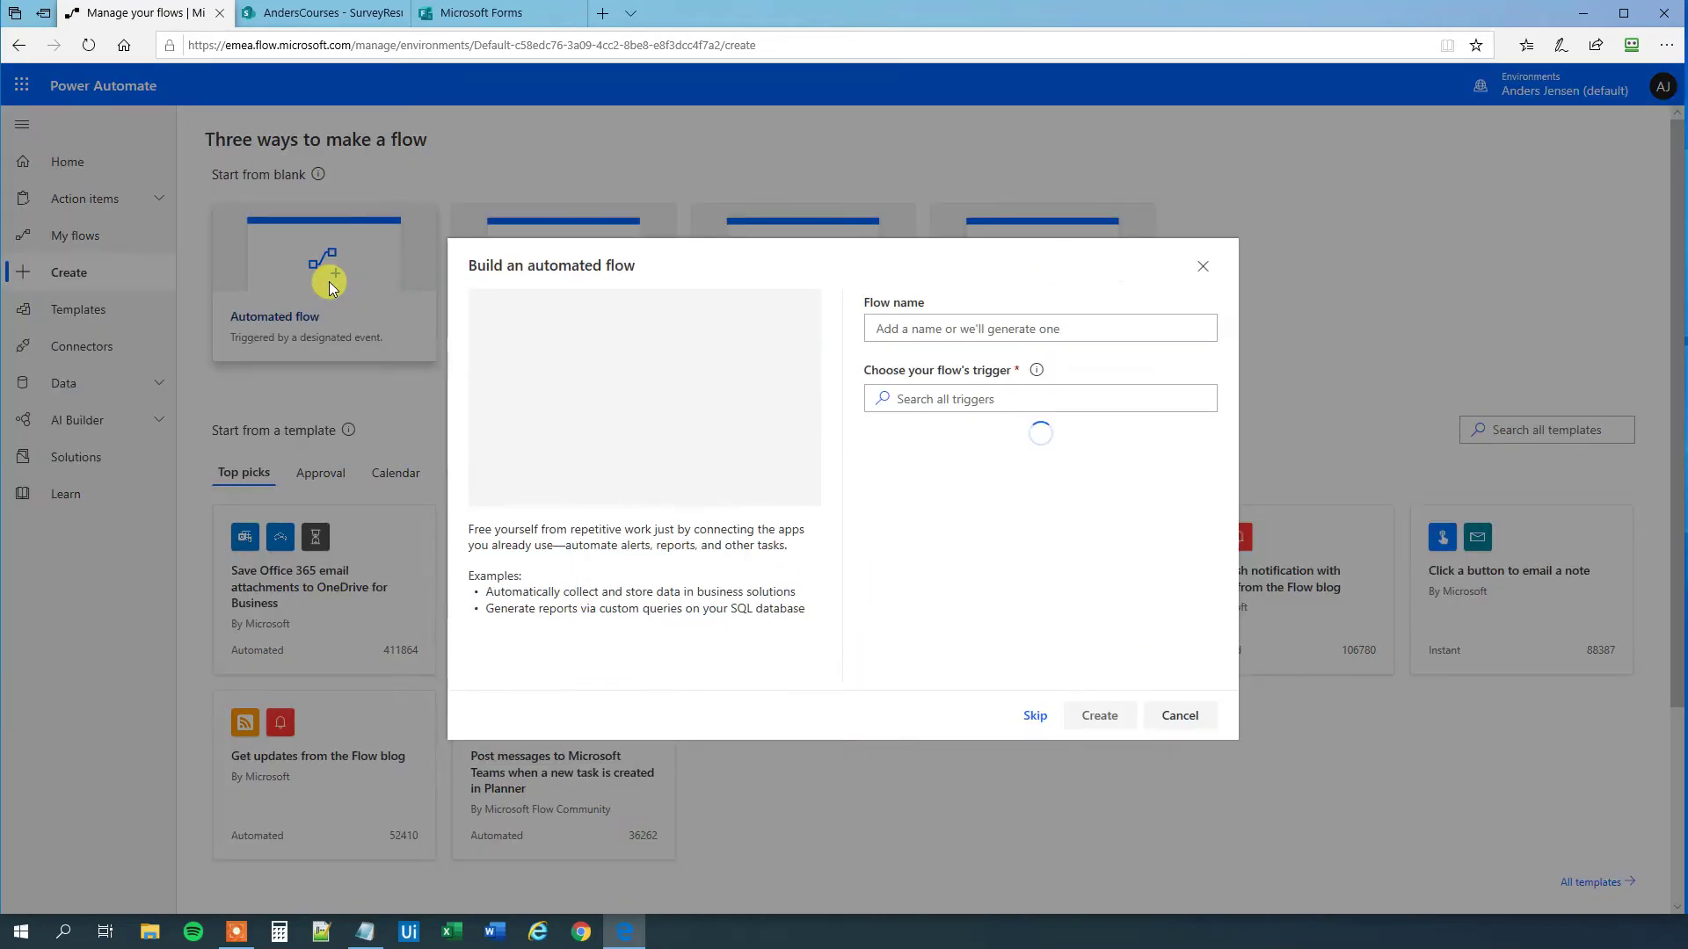
left_click(915, 324)
type("SurveyFLow")
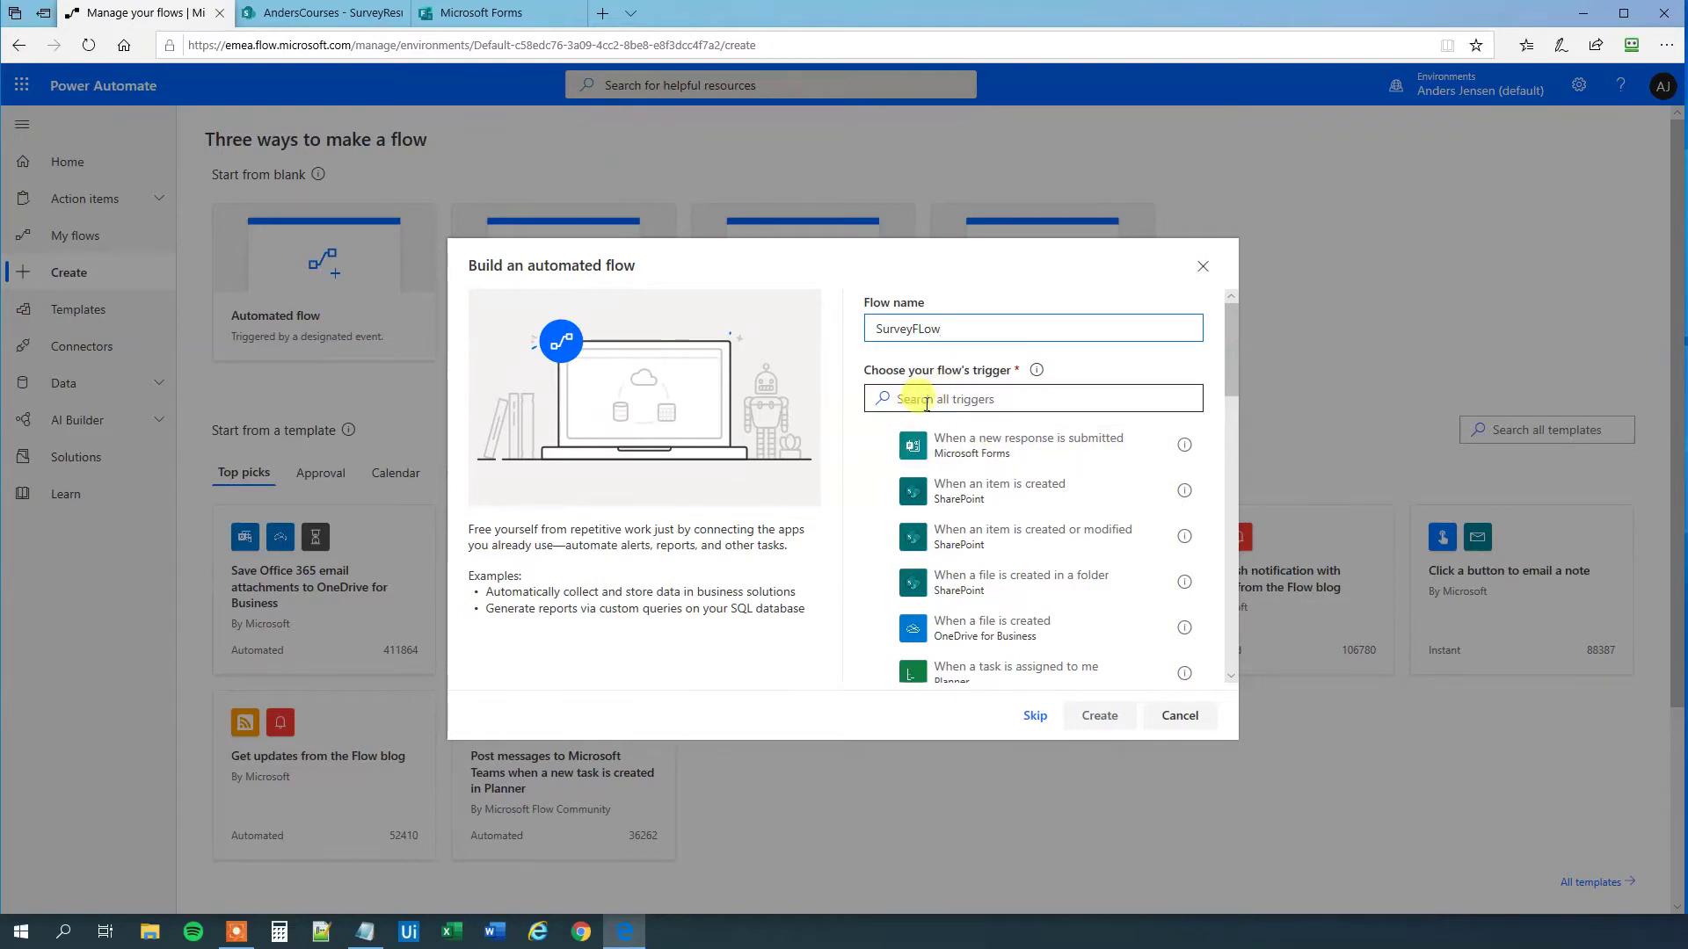
left_click(901, 445)
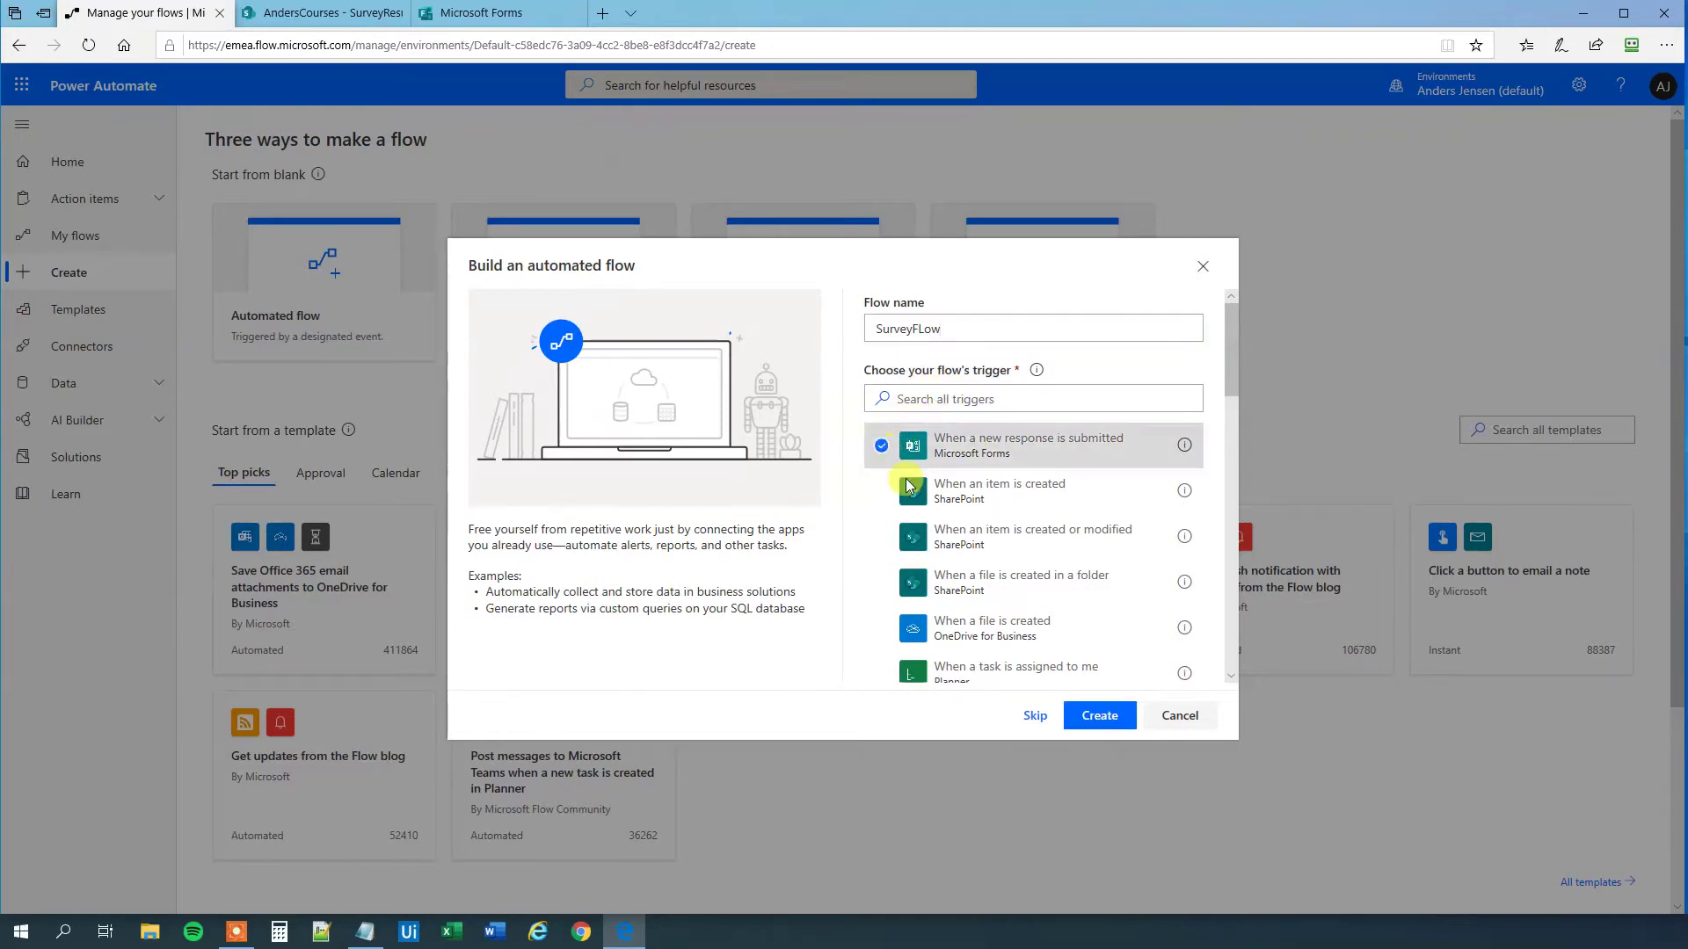
left_click(1097, 715)
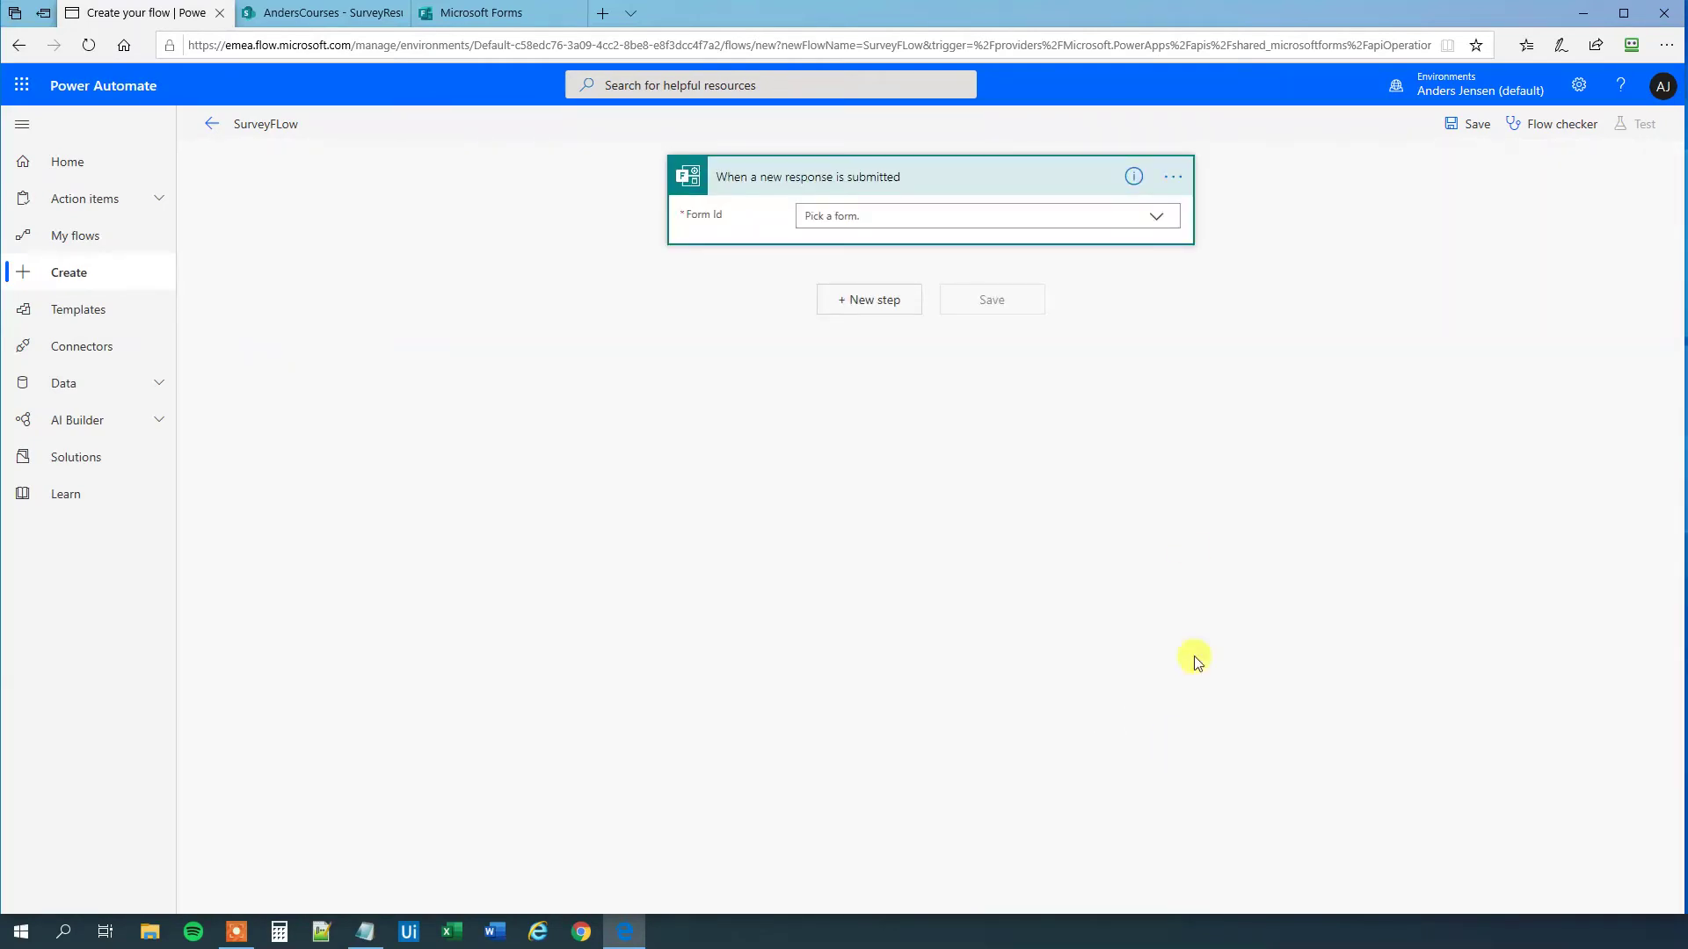
Step: Turn off Split On in the trigger's settings
left_click(1180, 178)
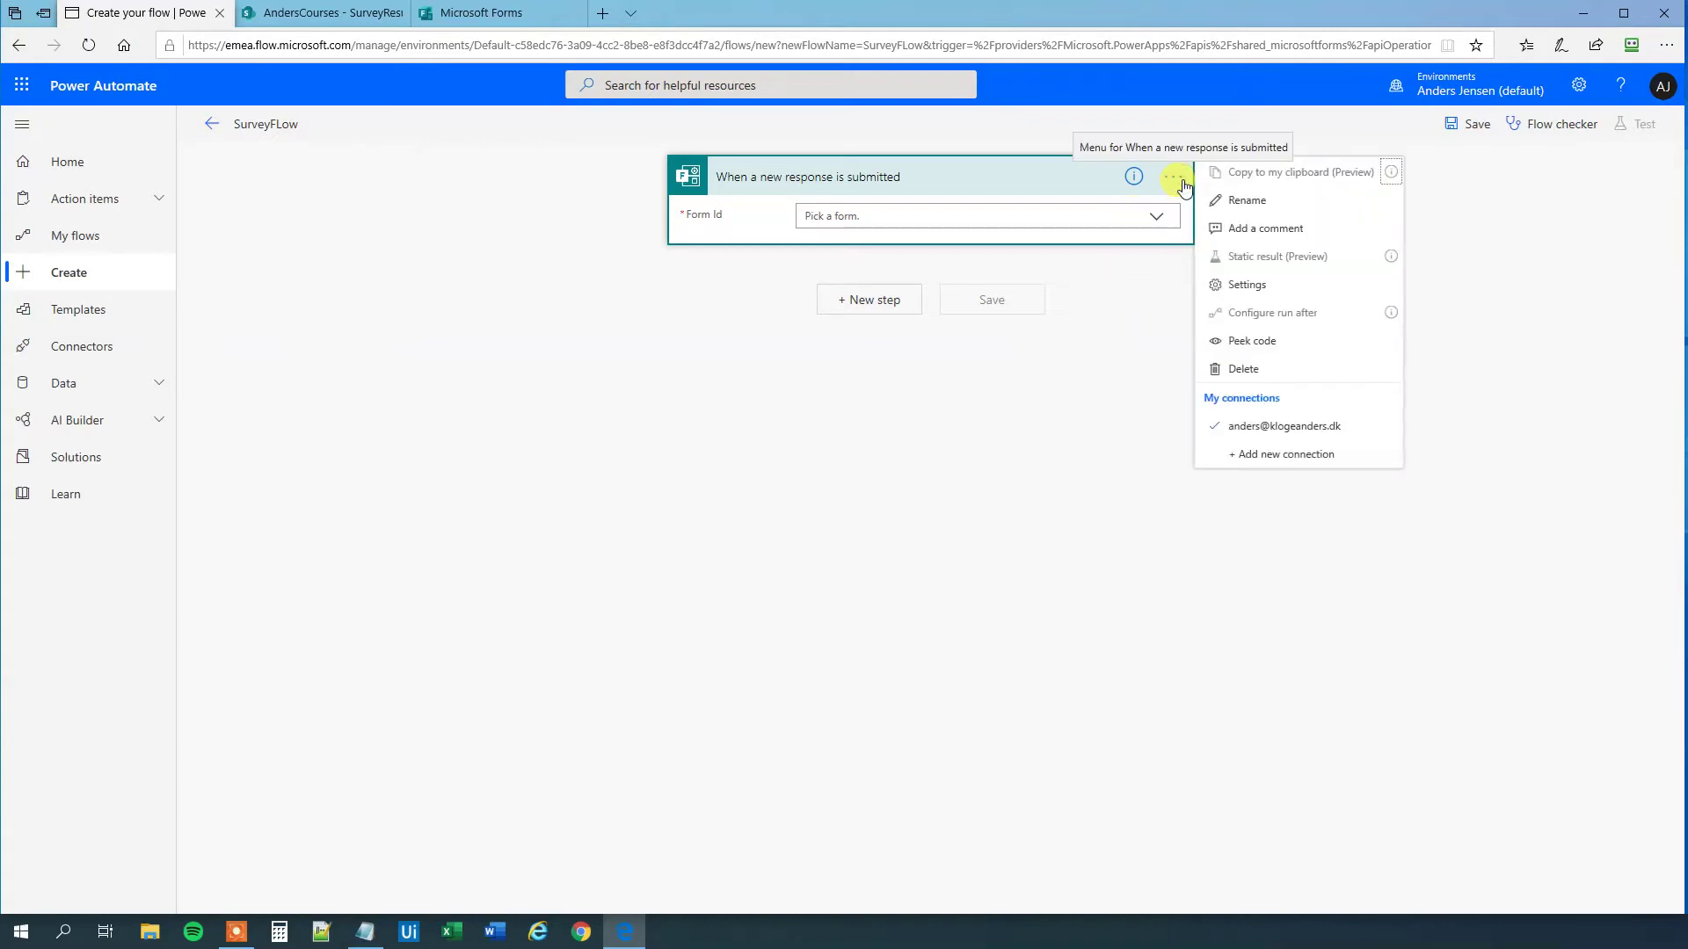
left_click(1251, 287)
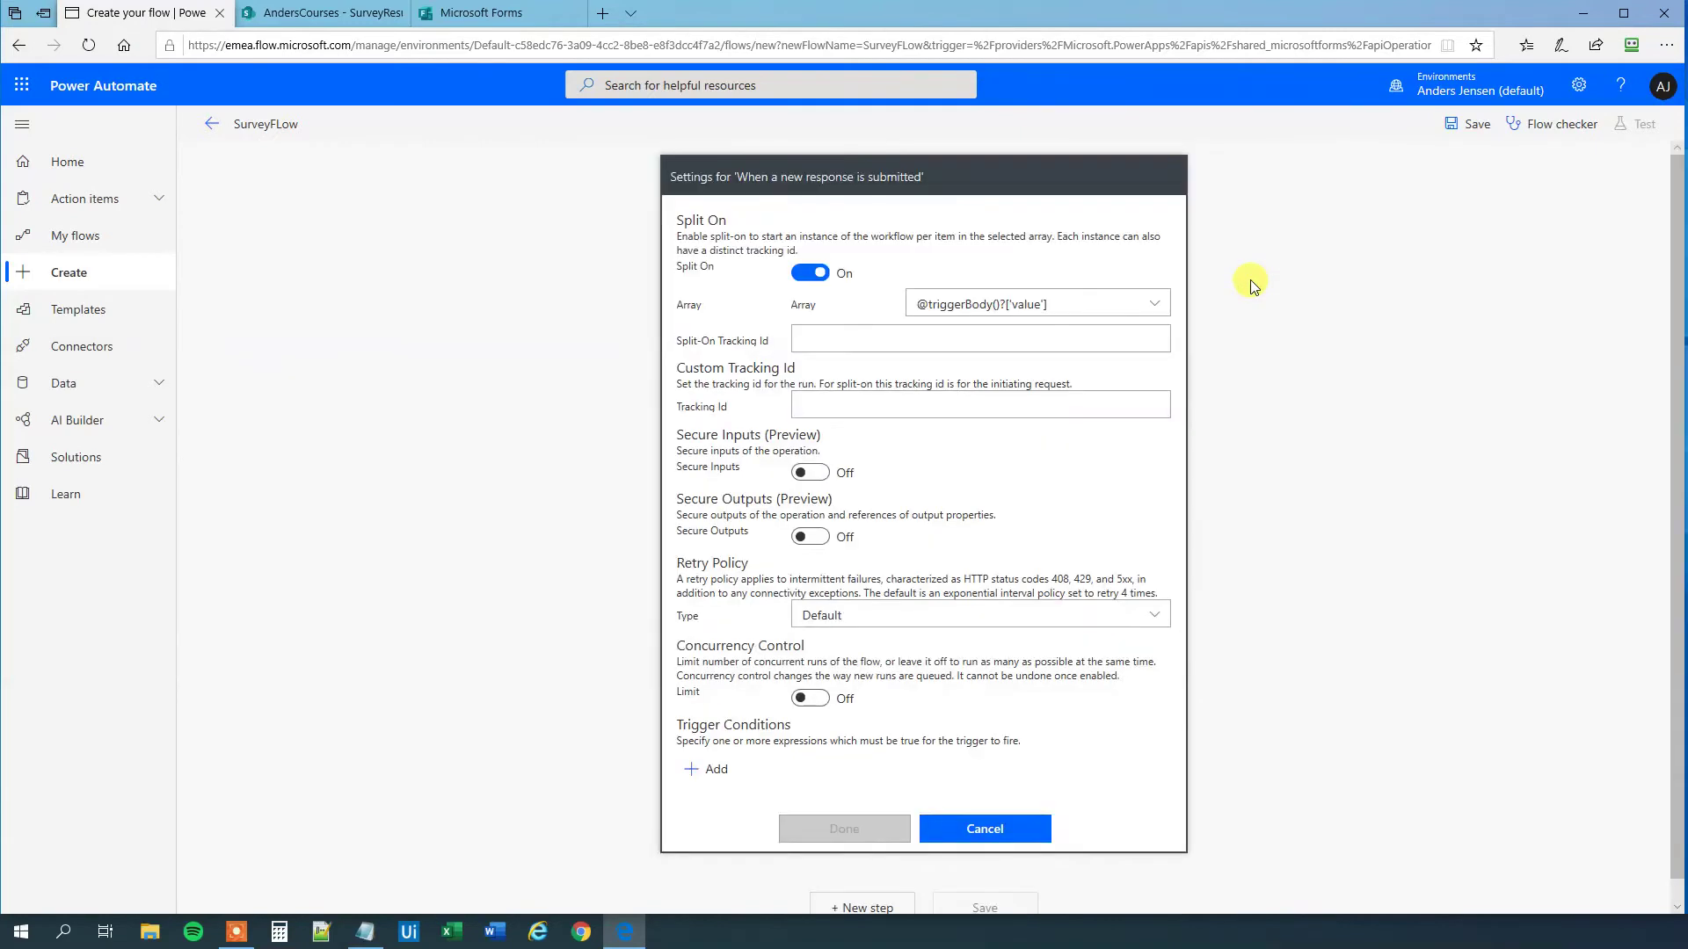
left_click(809, 274)
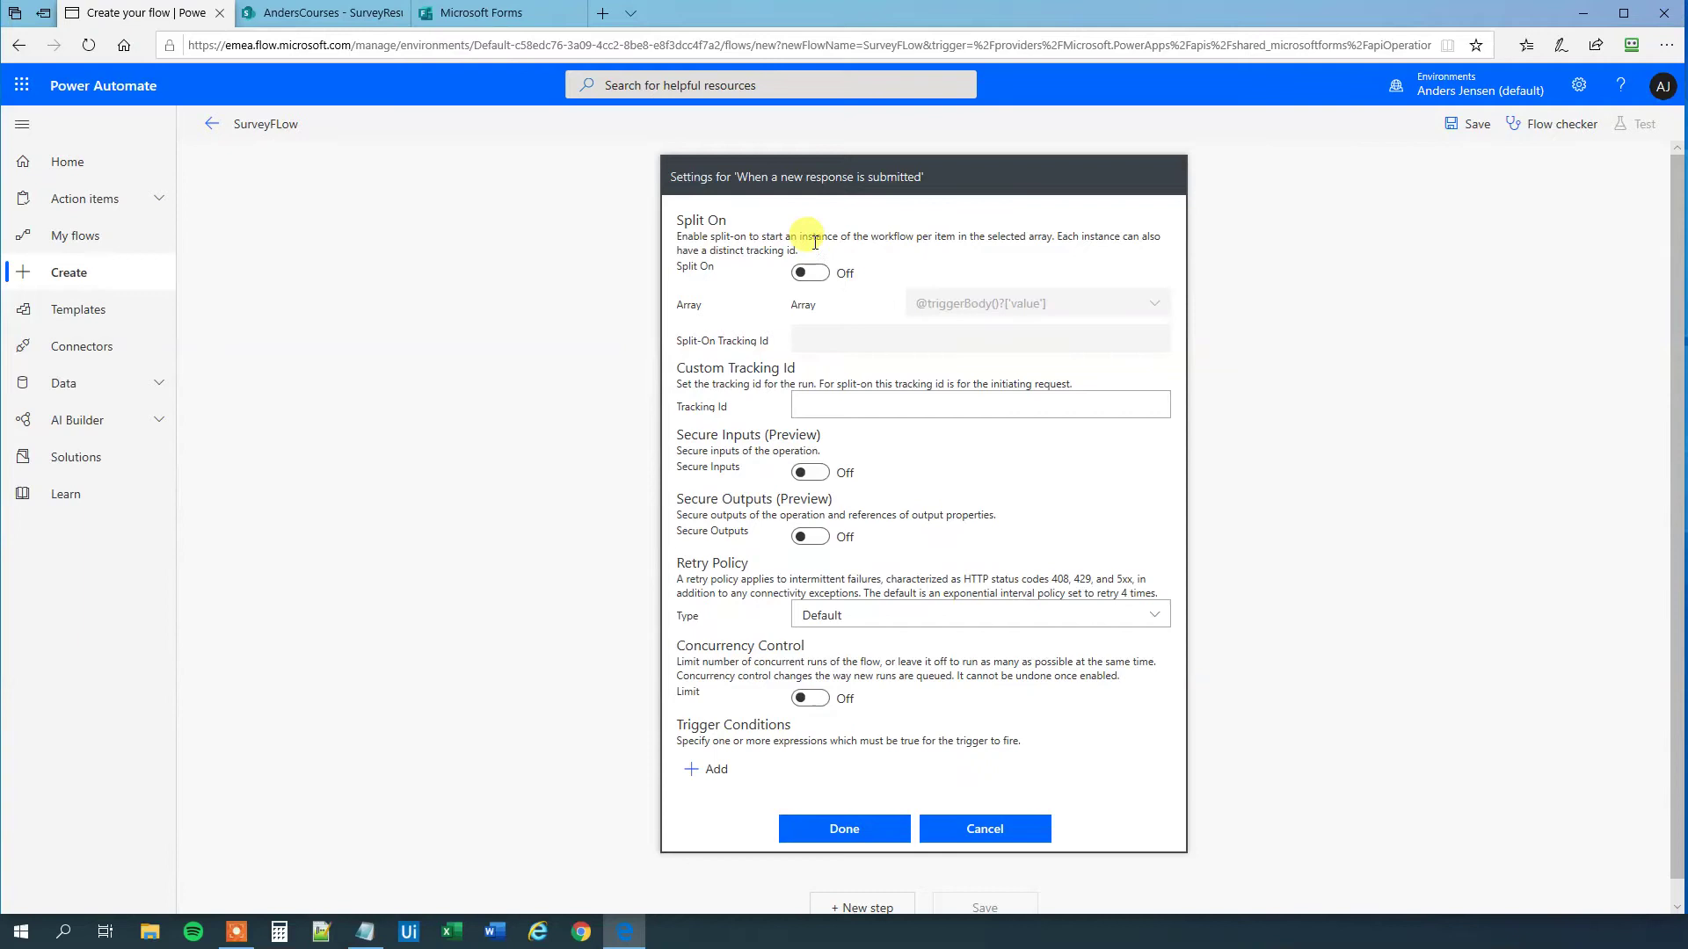
left_click(846, 831)
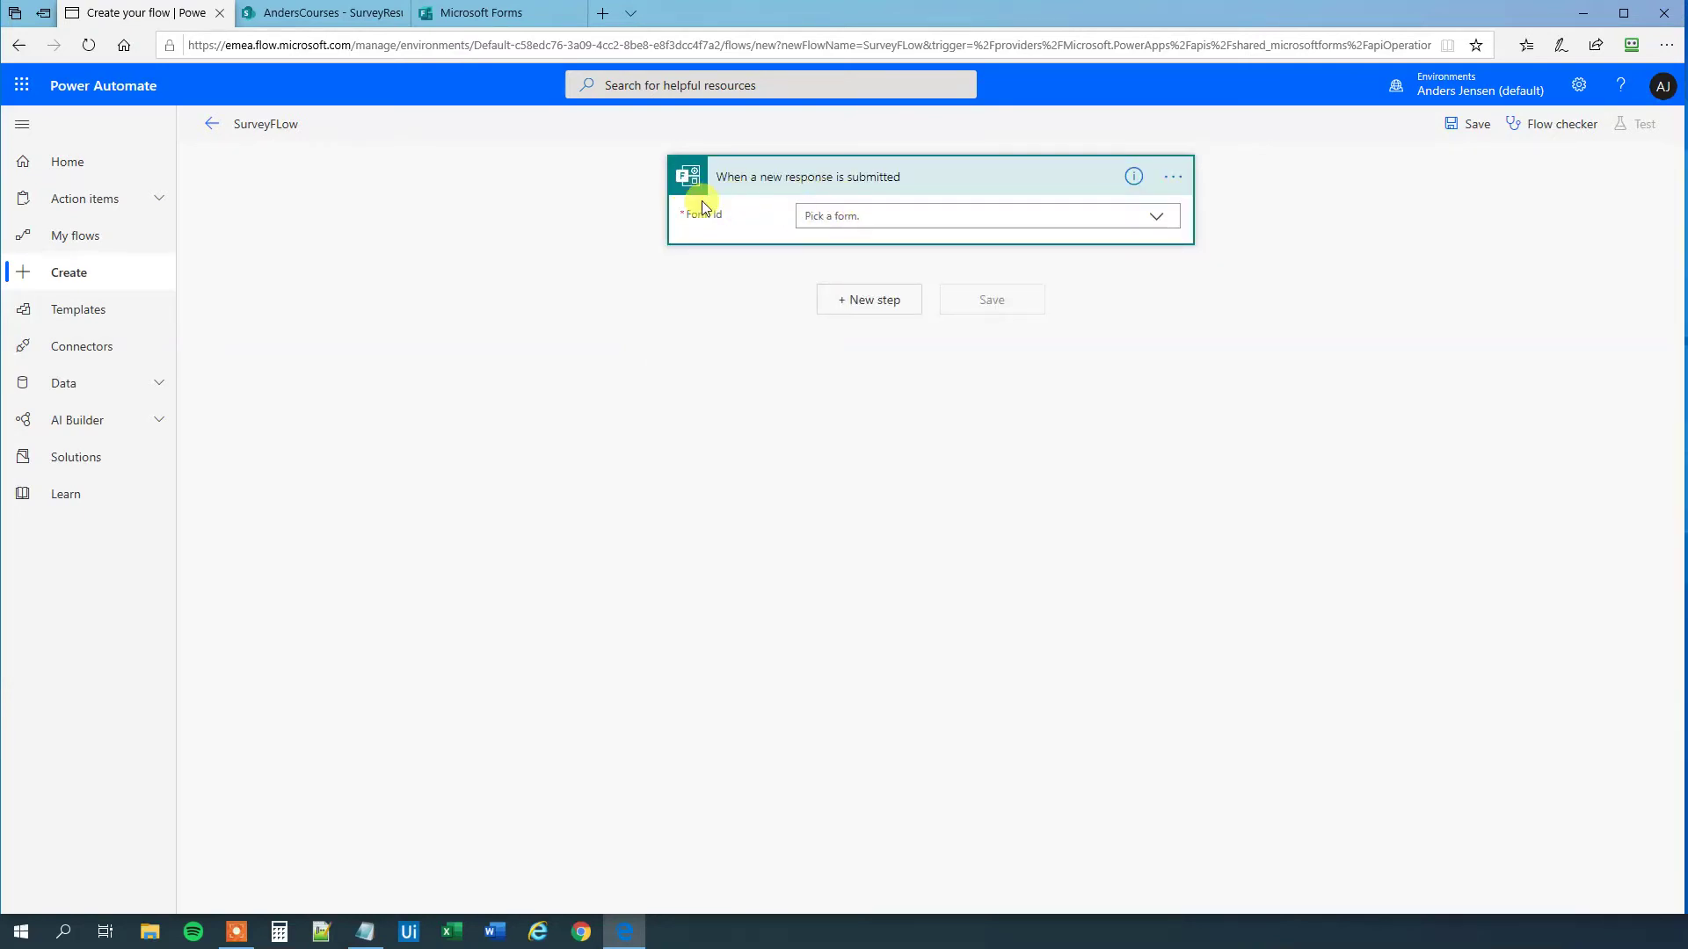
Step: Set the trigger's Form Id to Anders Courses Survey
left_click(1155, 221)
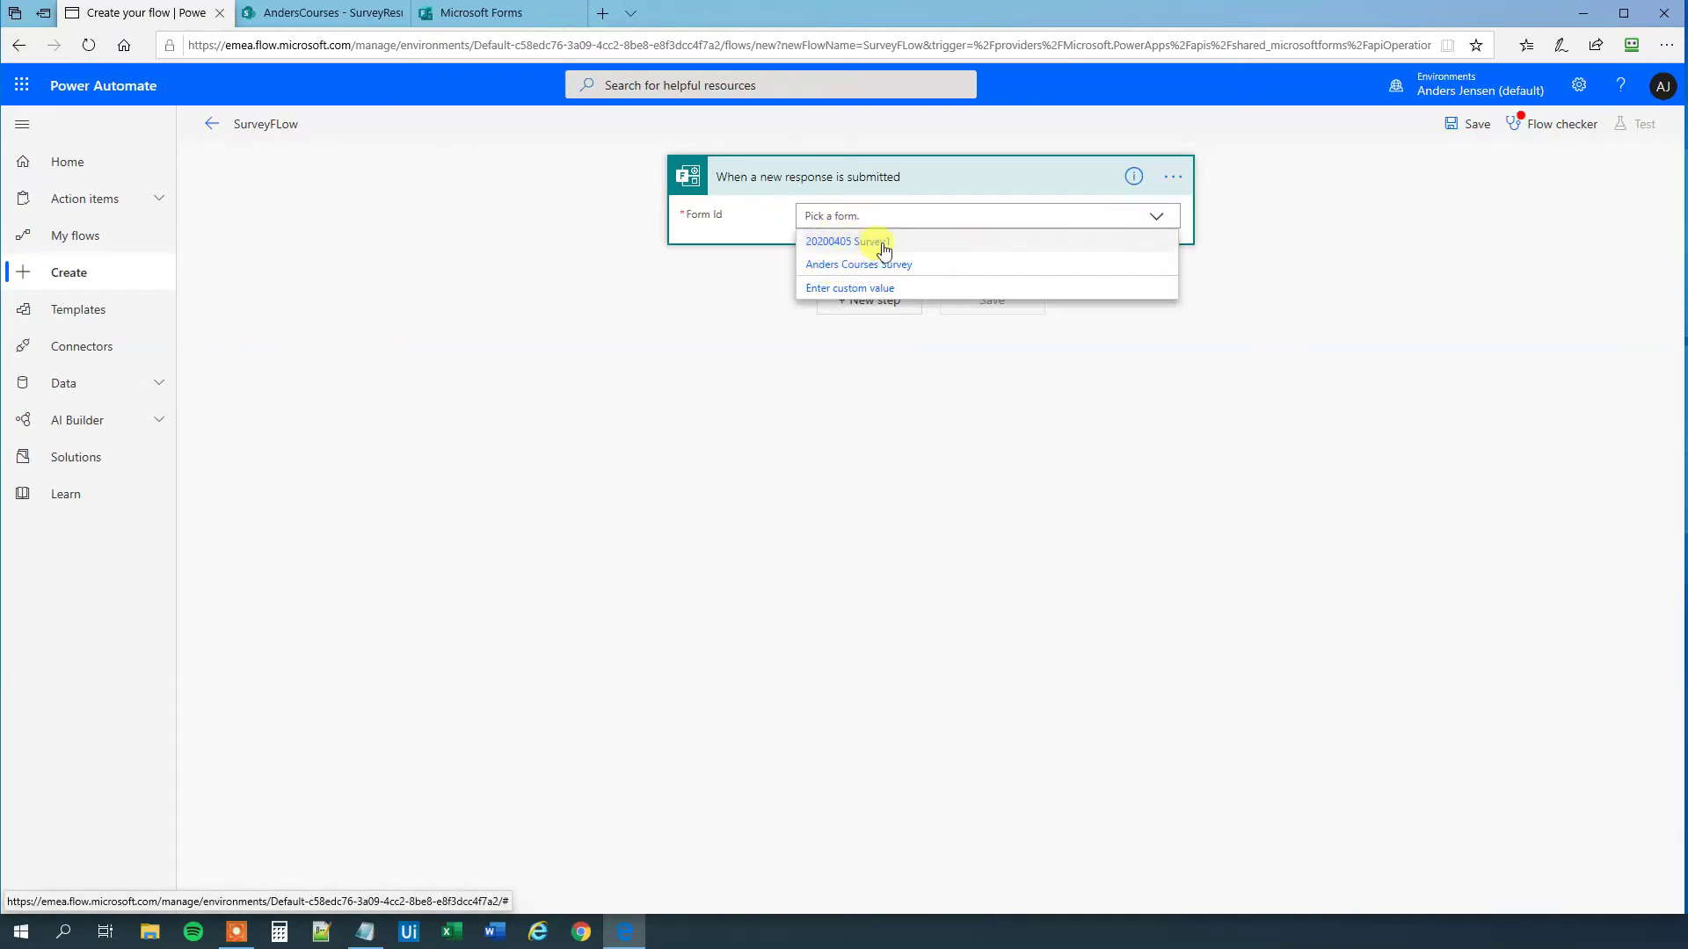
left_click(843, 270)
left_click(506, 14)
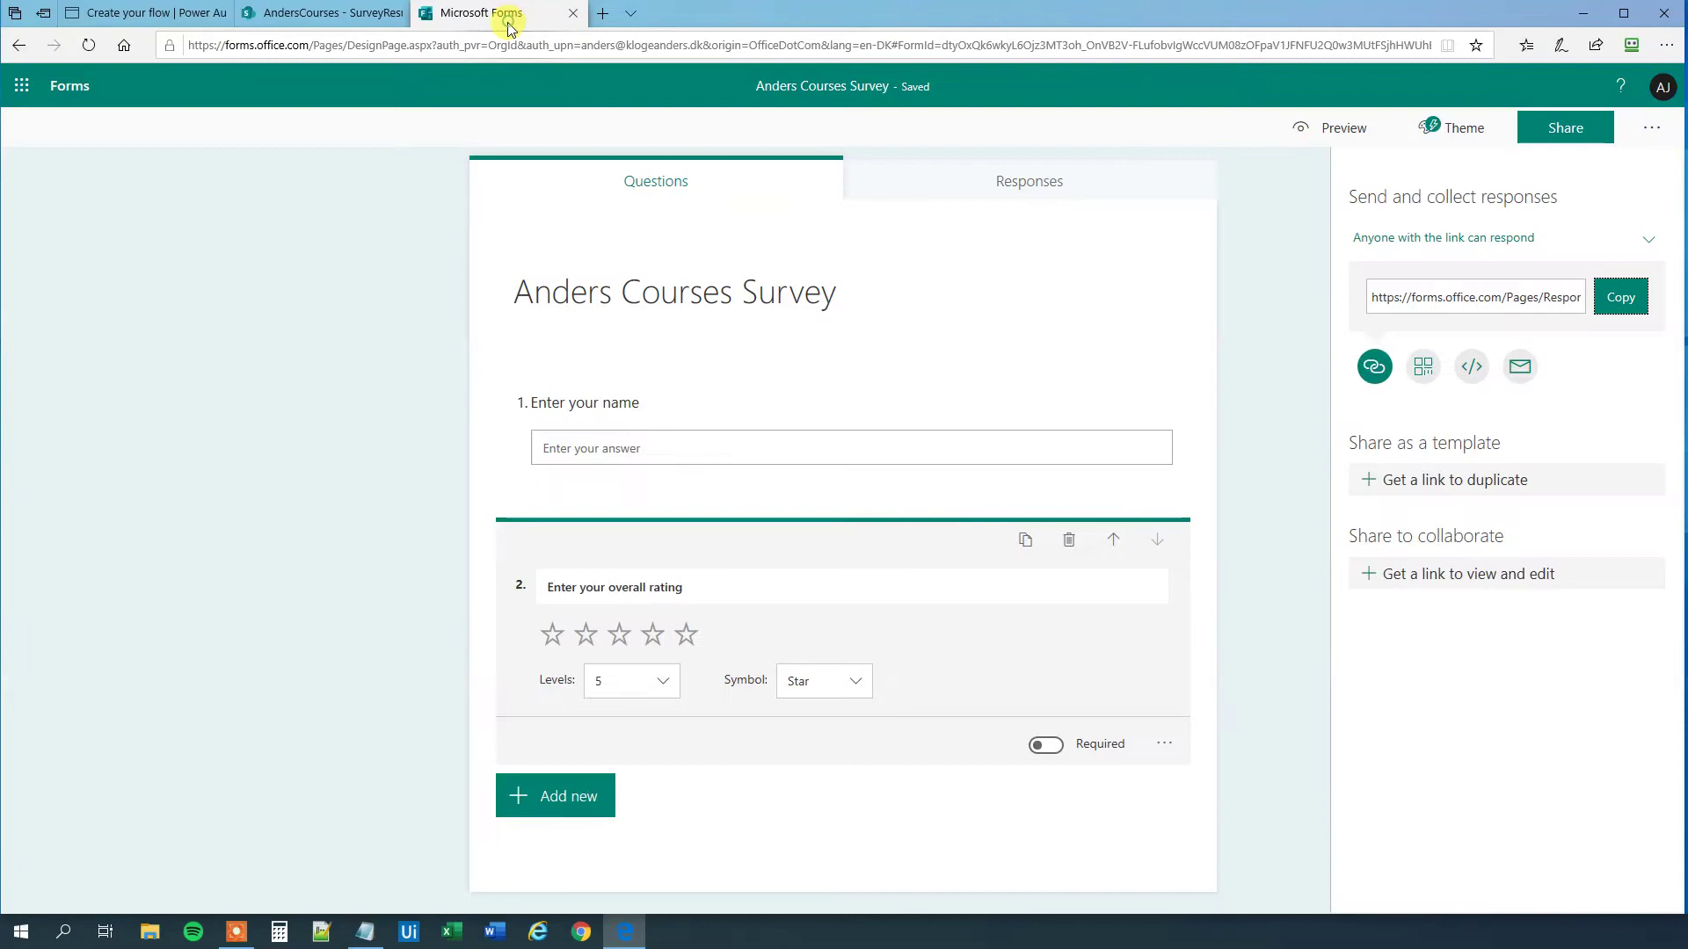
left_click(139, 16)
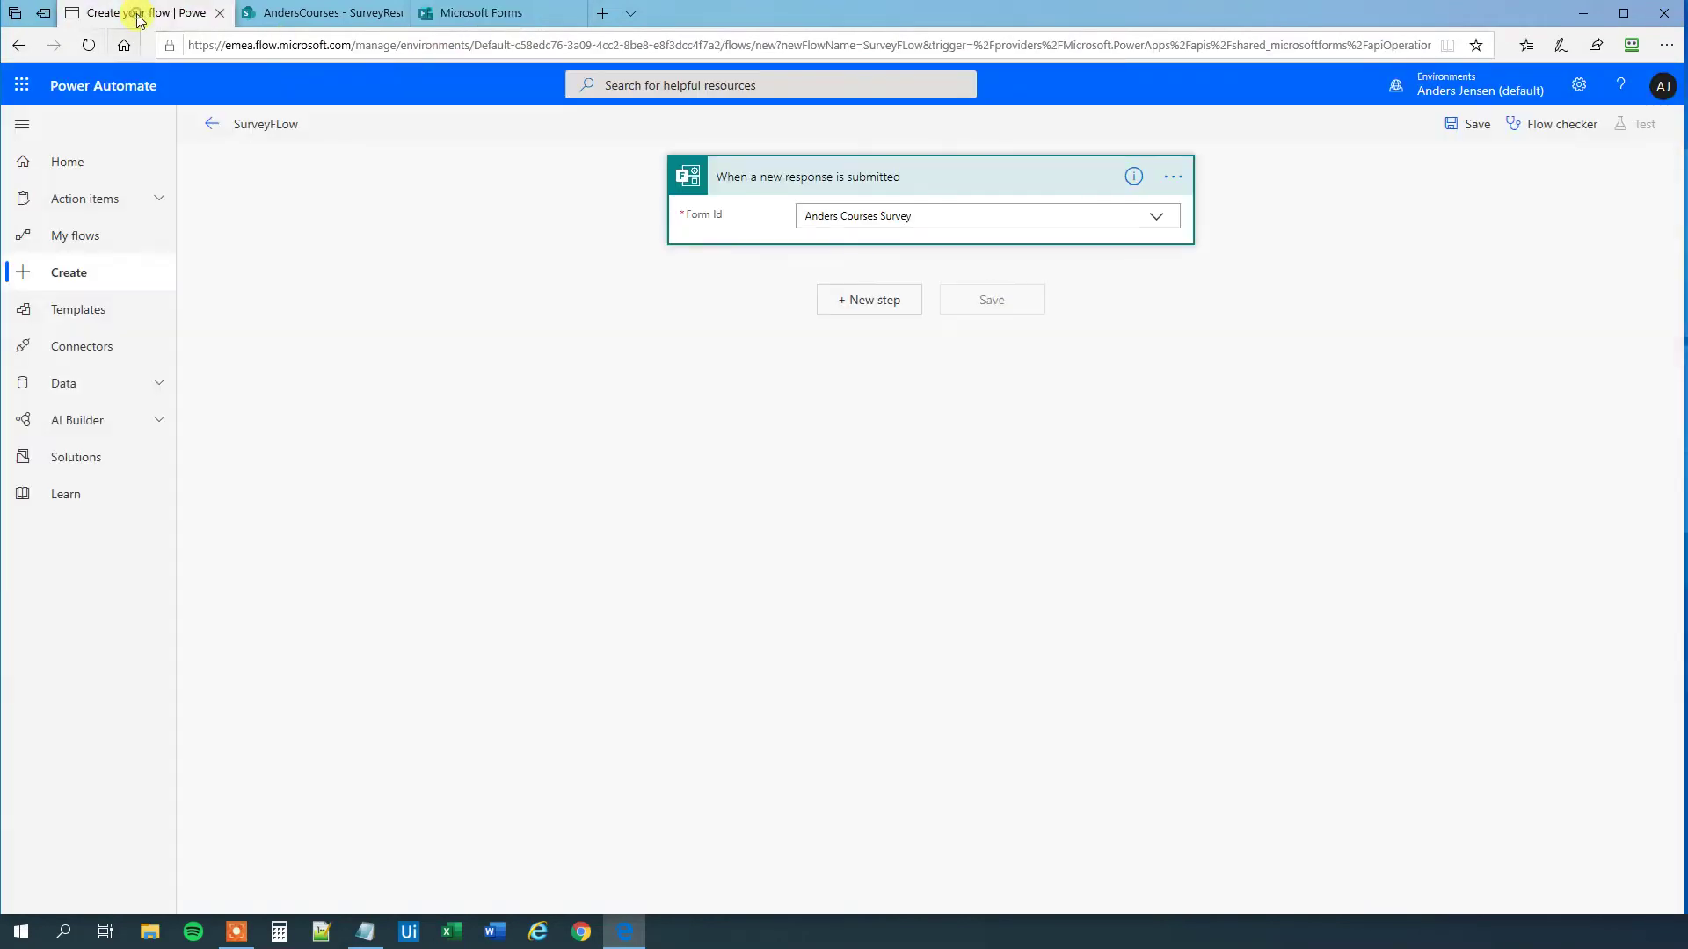
Step: Add an Apply to each loop over the List of response notifications
left_click(860, 303)
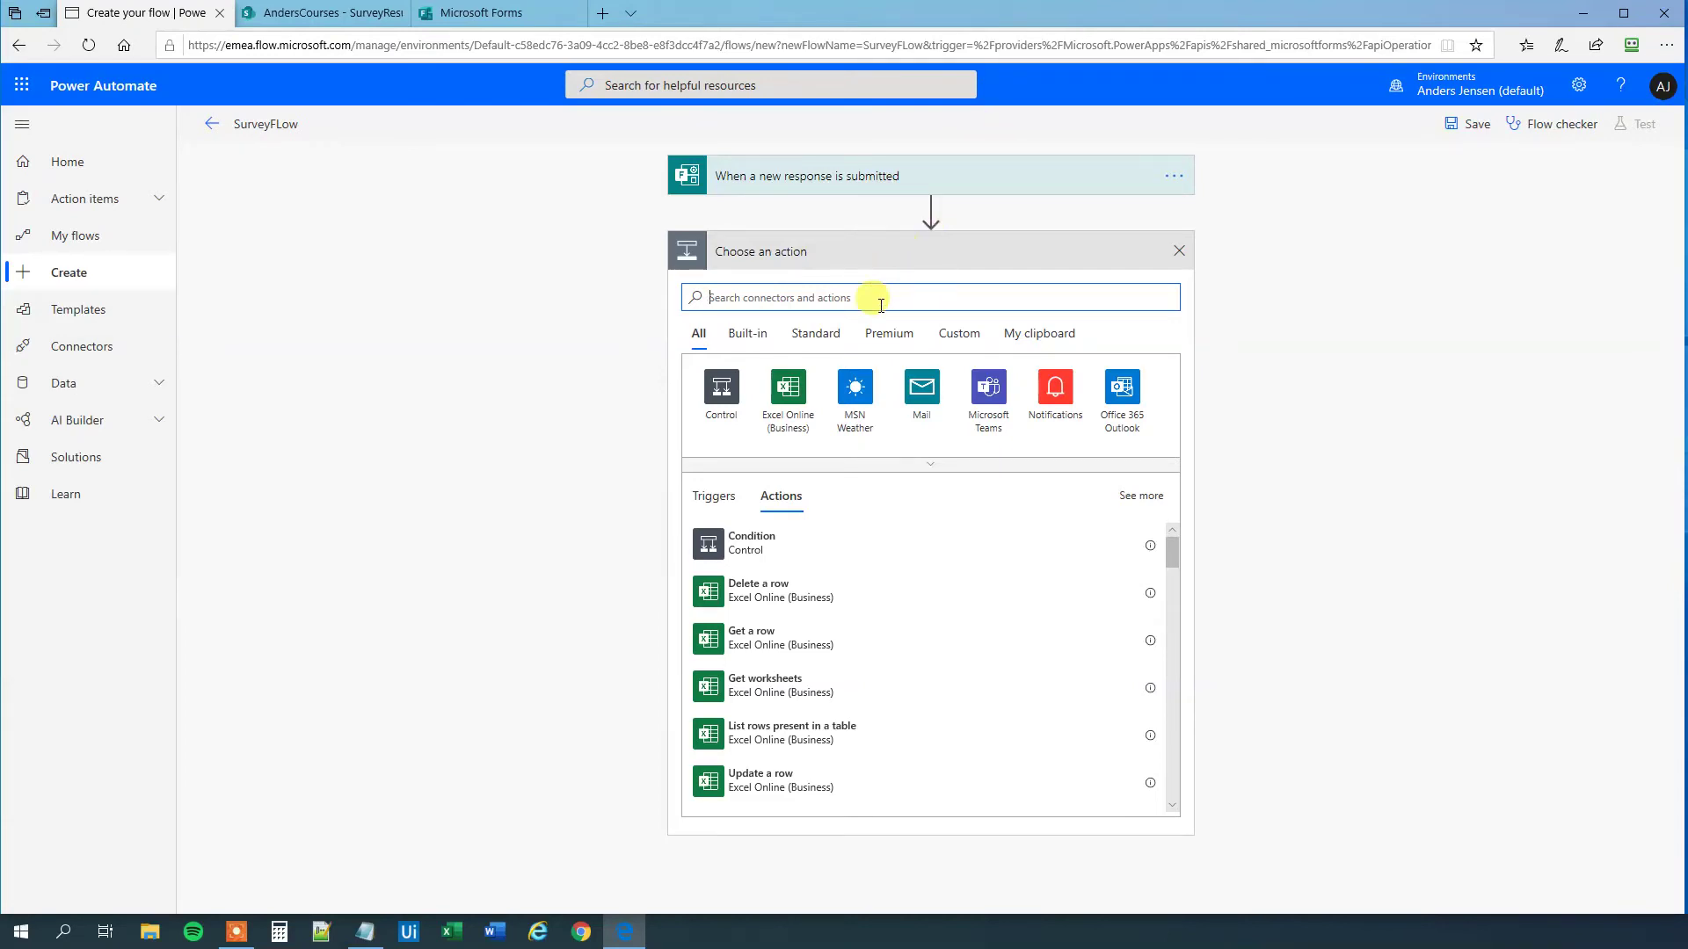
type("appl")
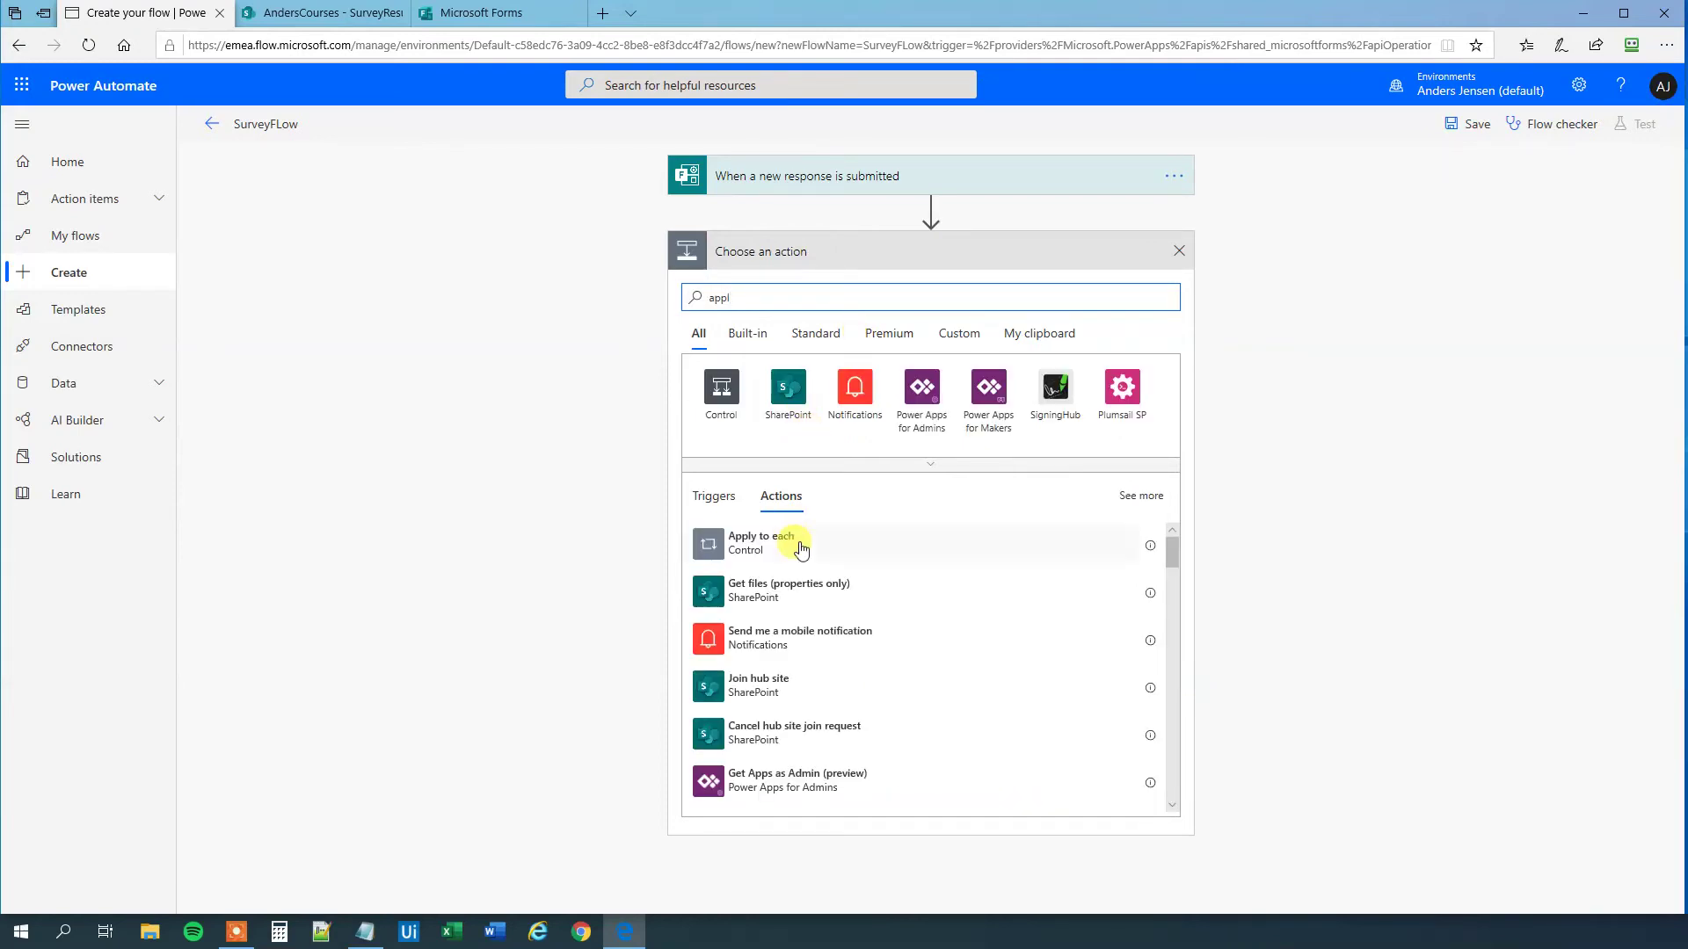
left_click(796, 542)
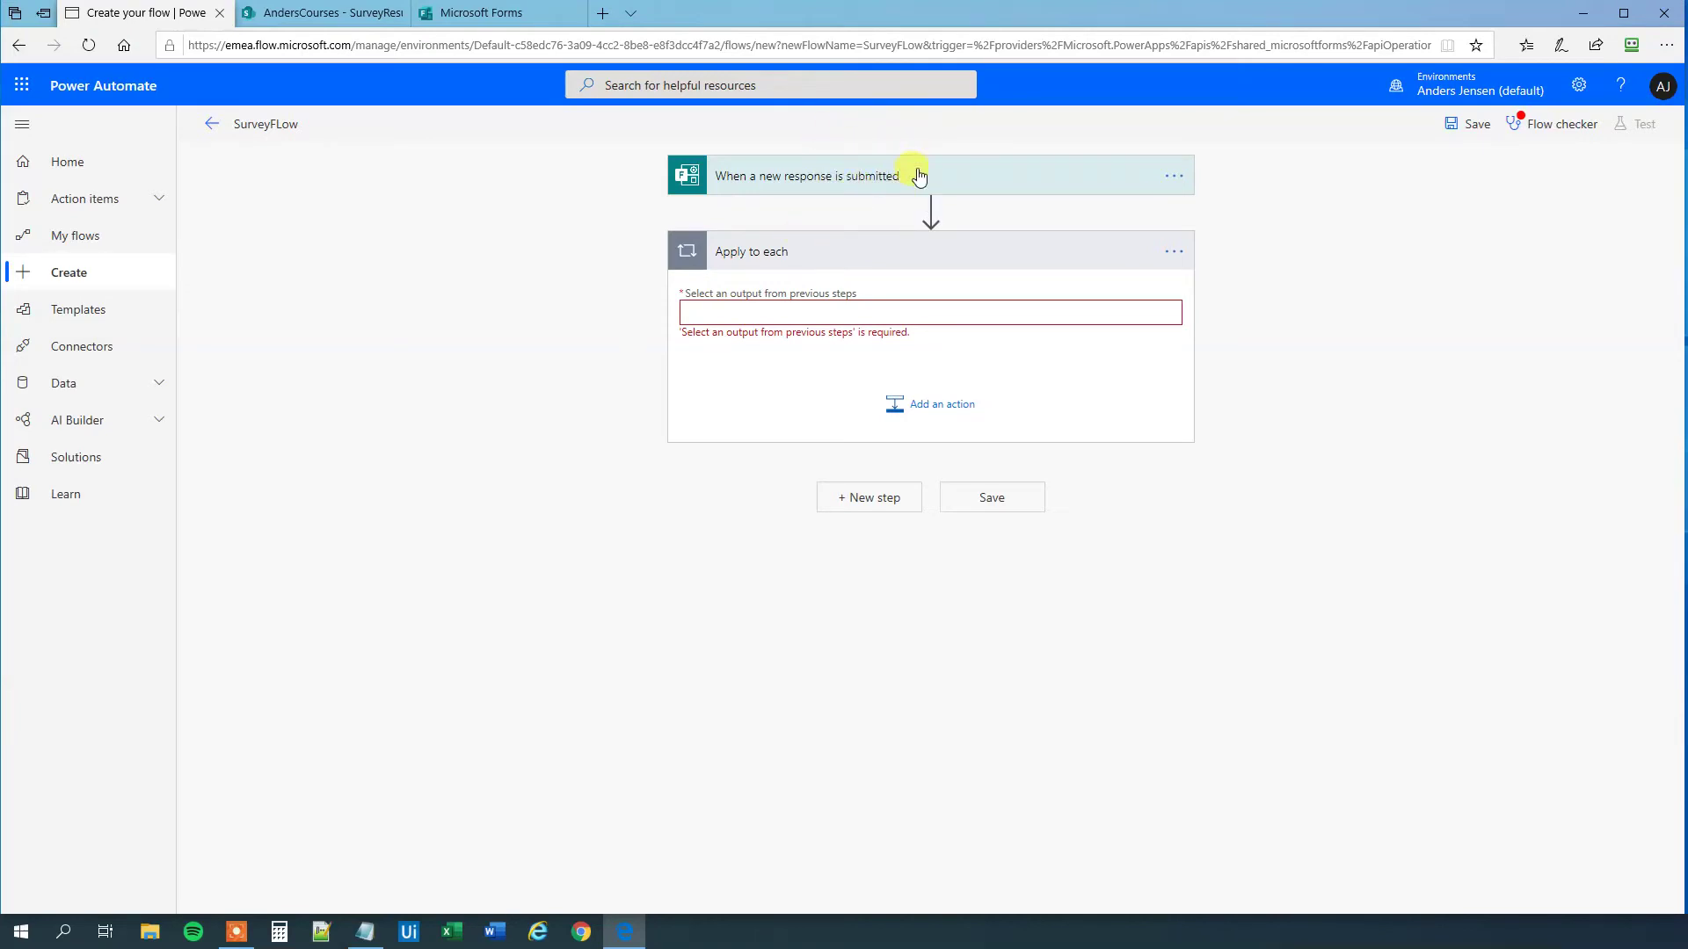
left_click(807, 313)
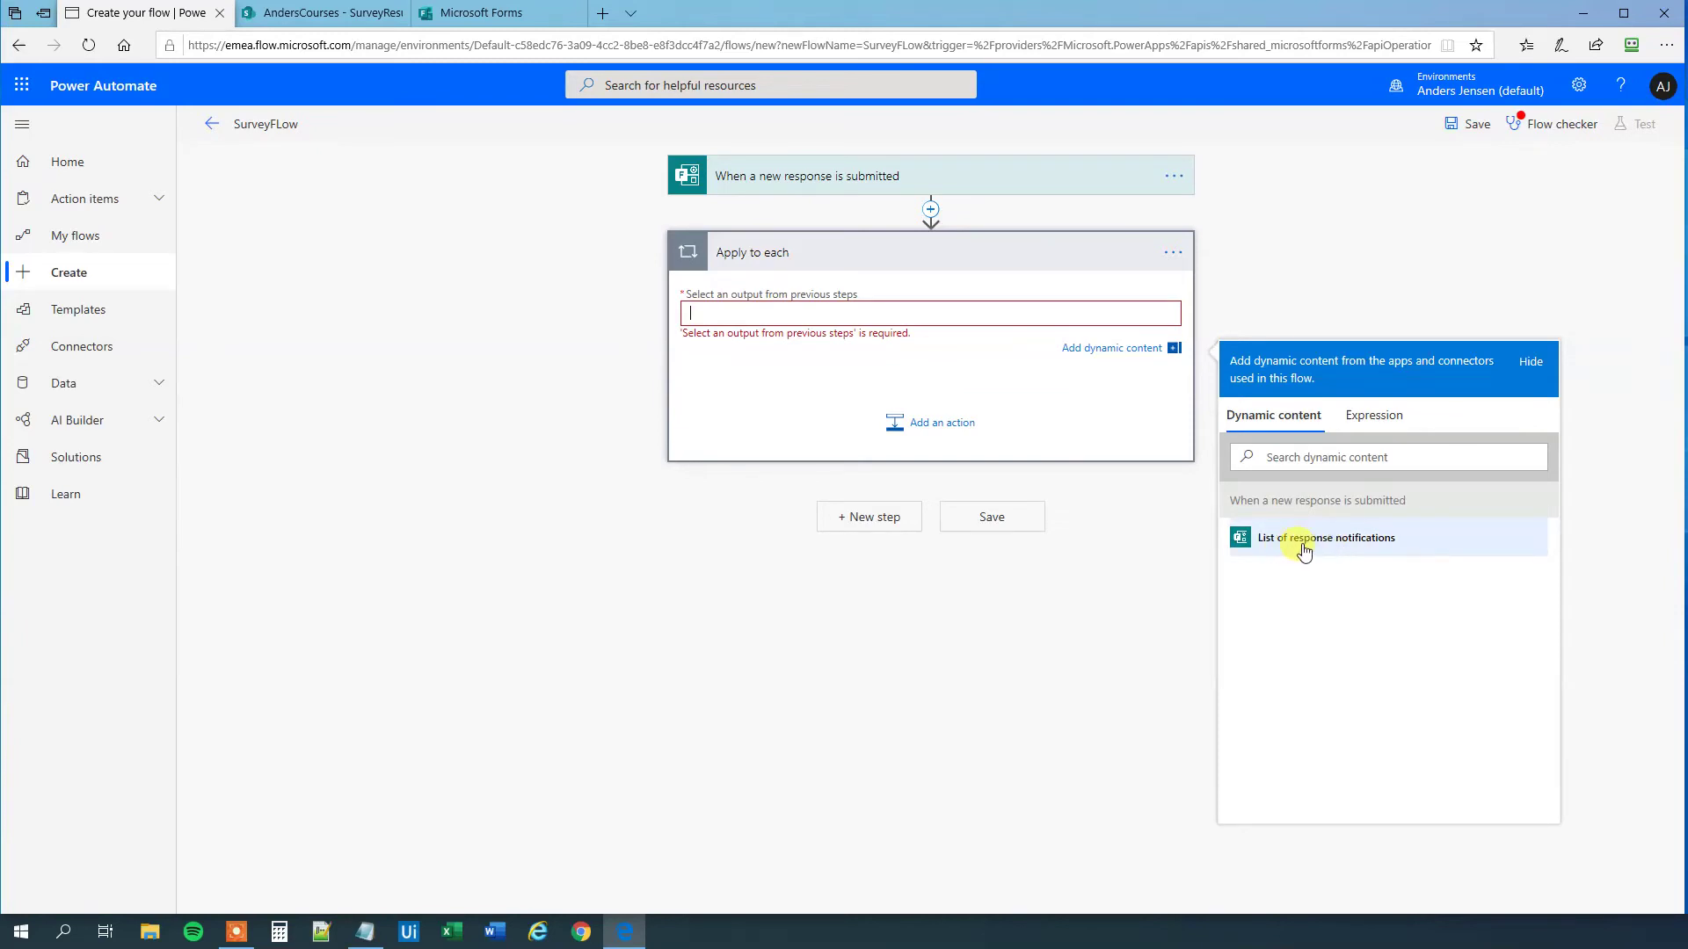
left_click(1375, 547)
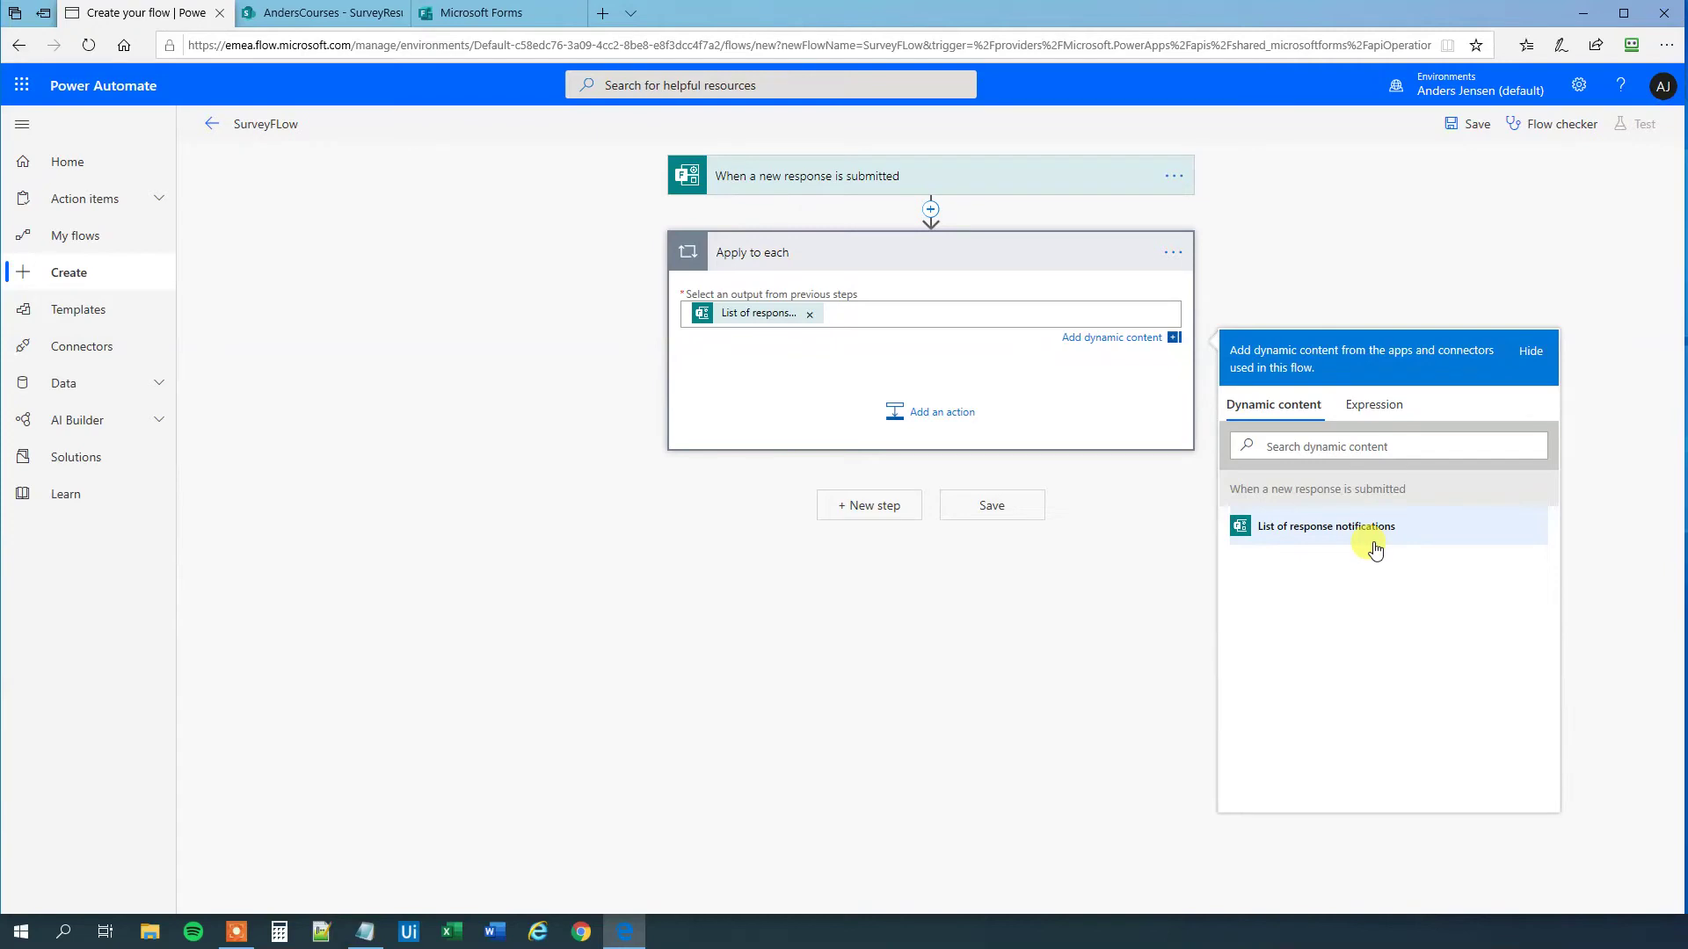
Step: Add Get response details with Form Id Anders Courses Survey and the notification's Response Id
left_click(945, 425)
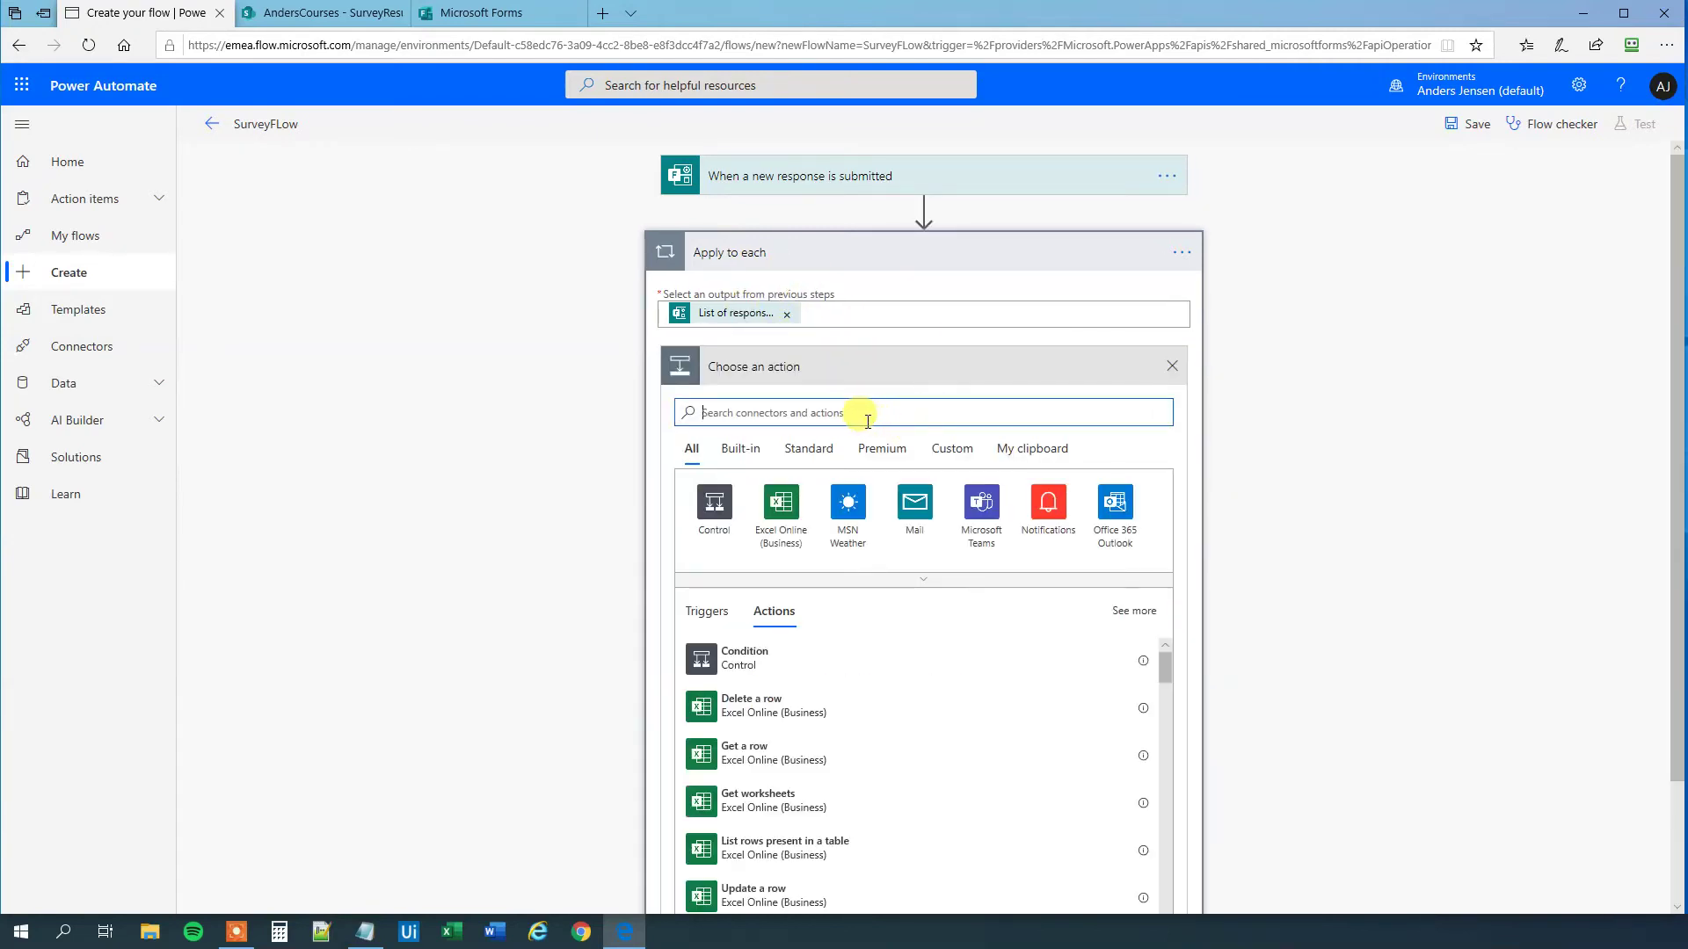
type("gf")
key("BackSpace")
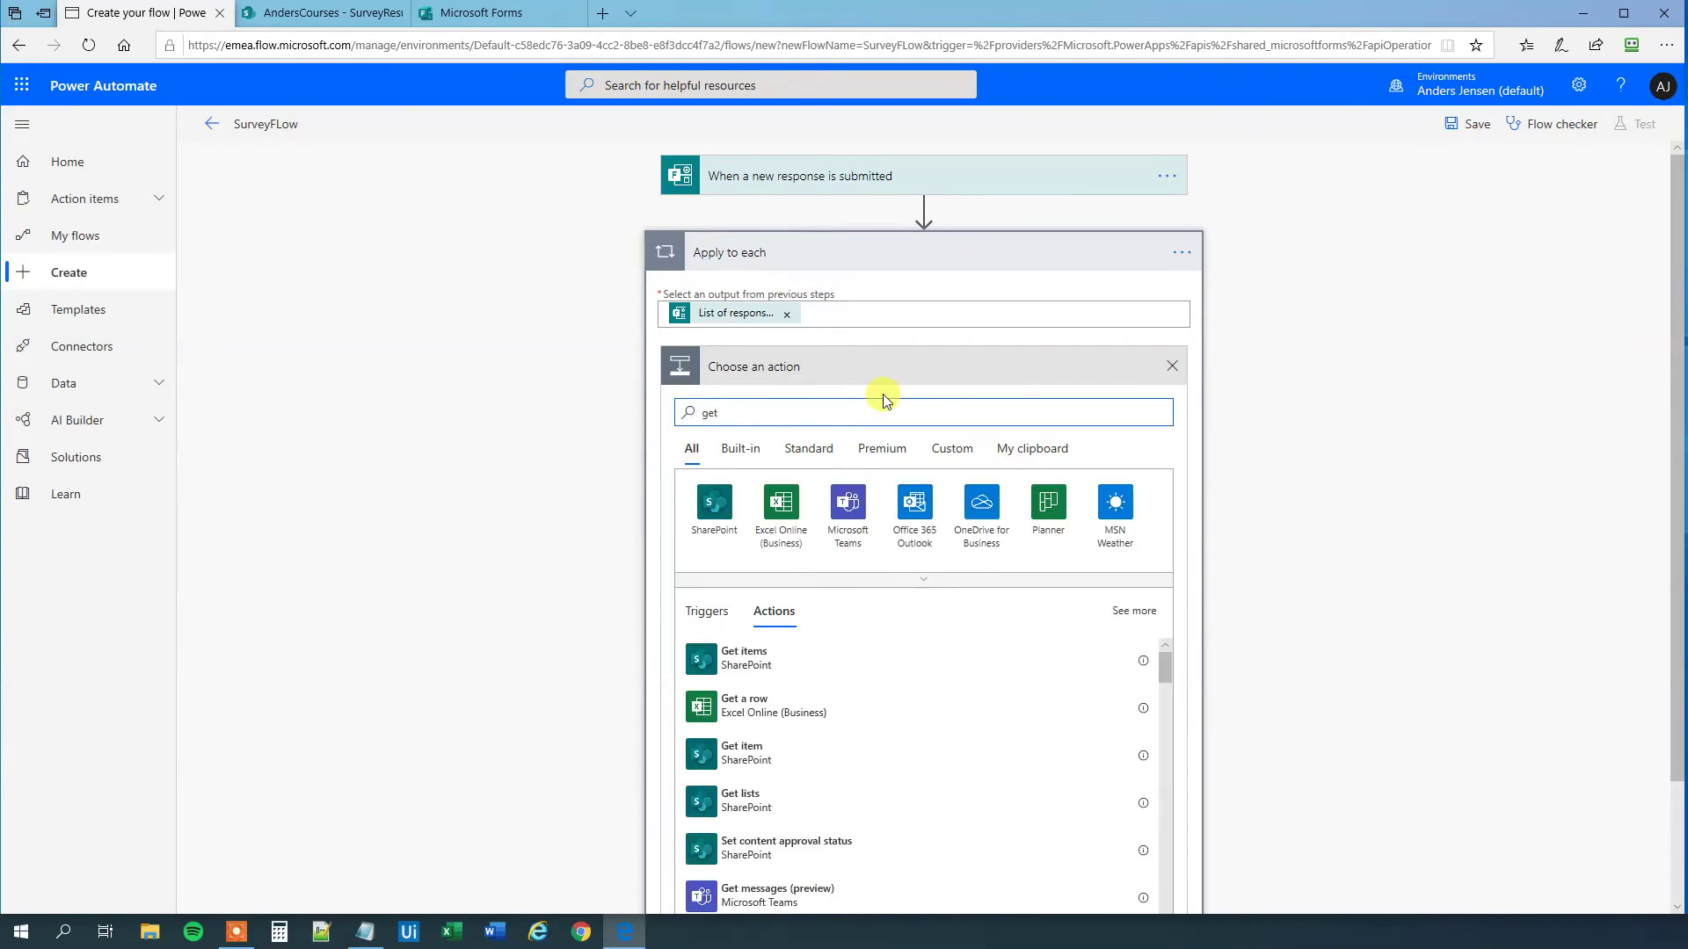
type("et response")
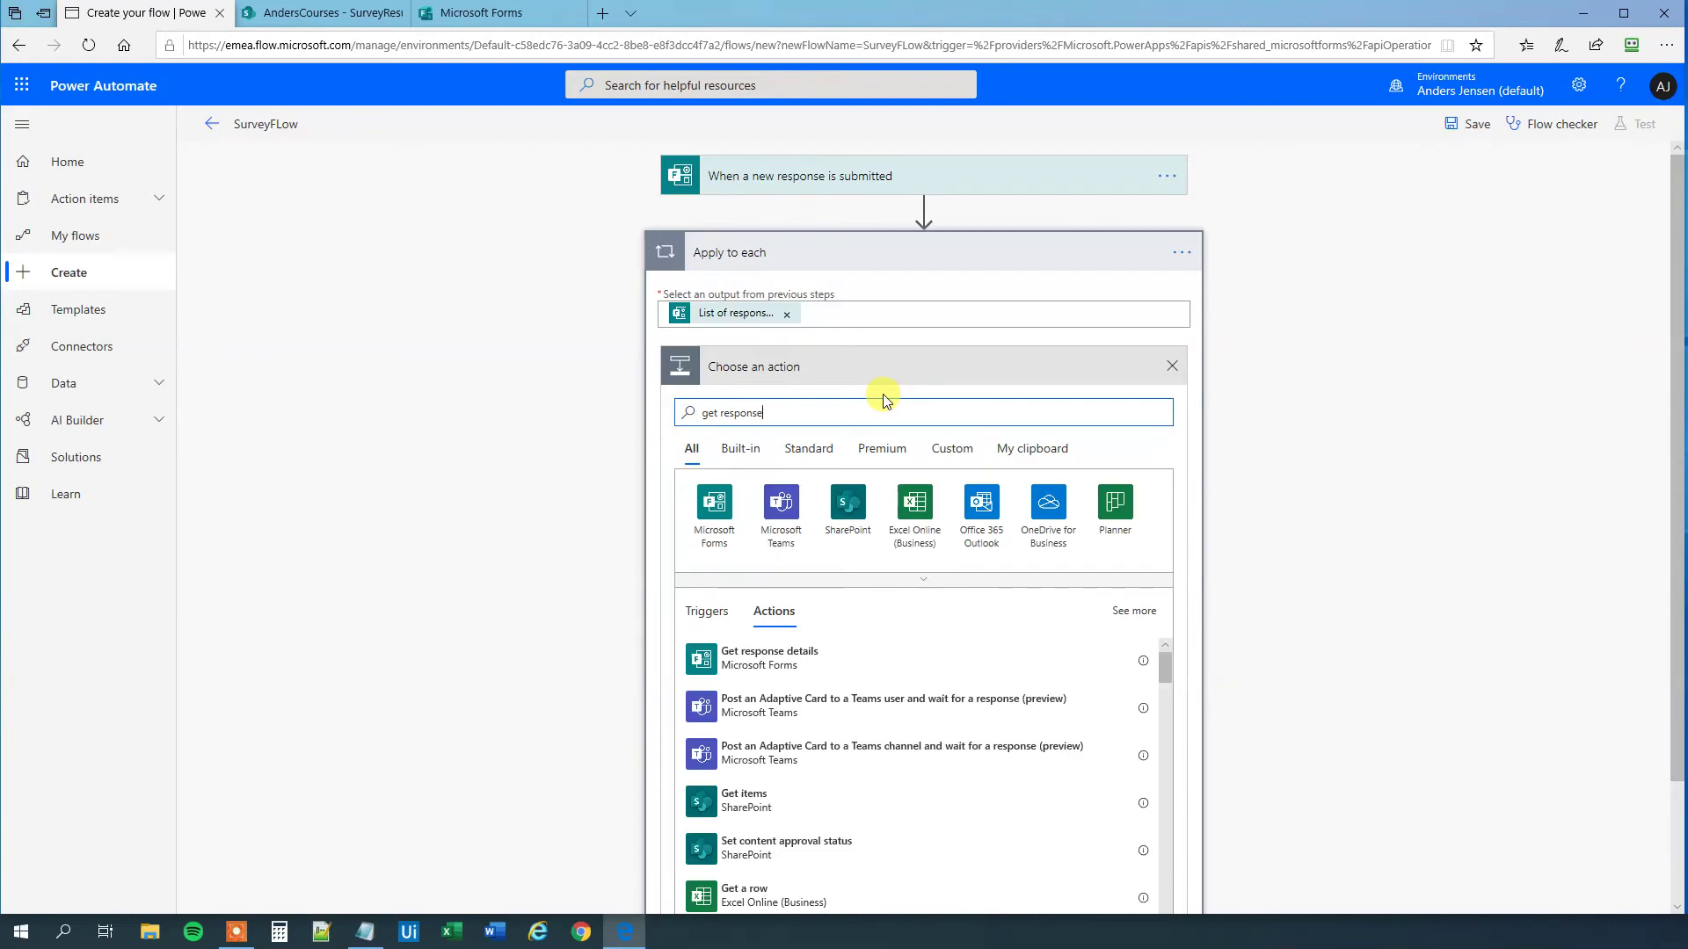
left_click(751, 658)
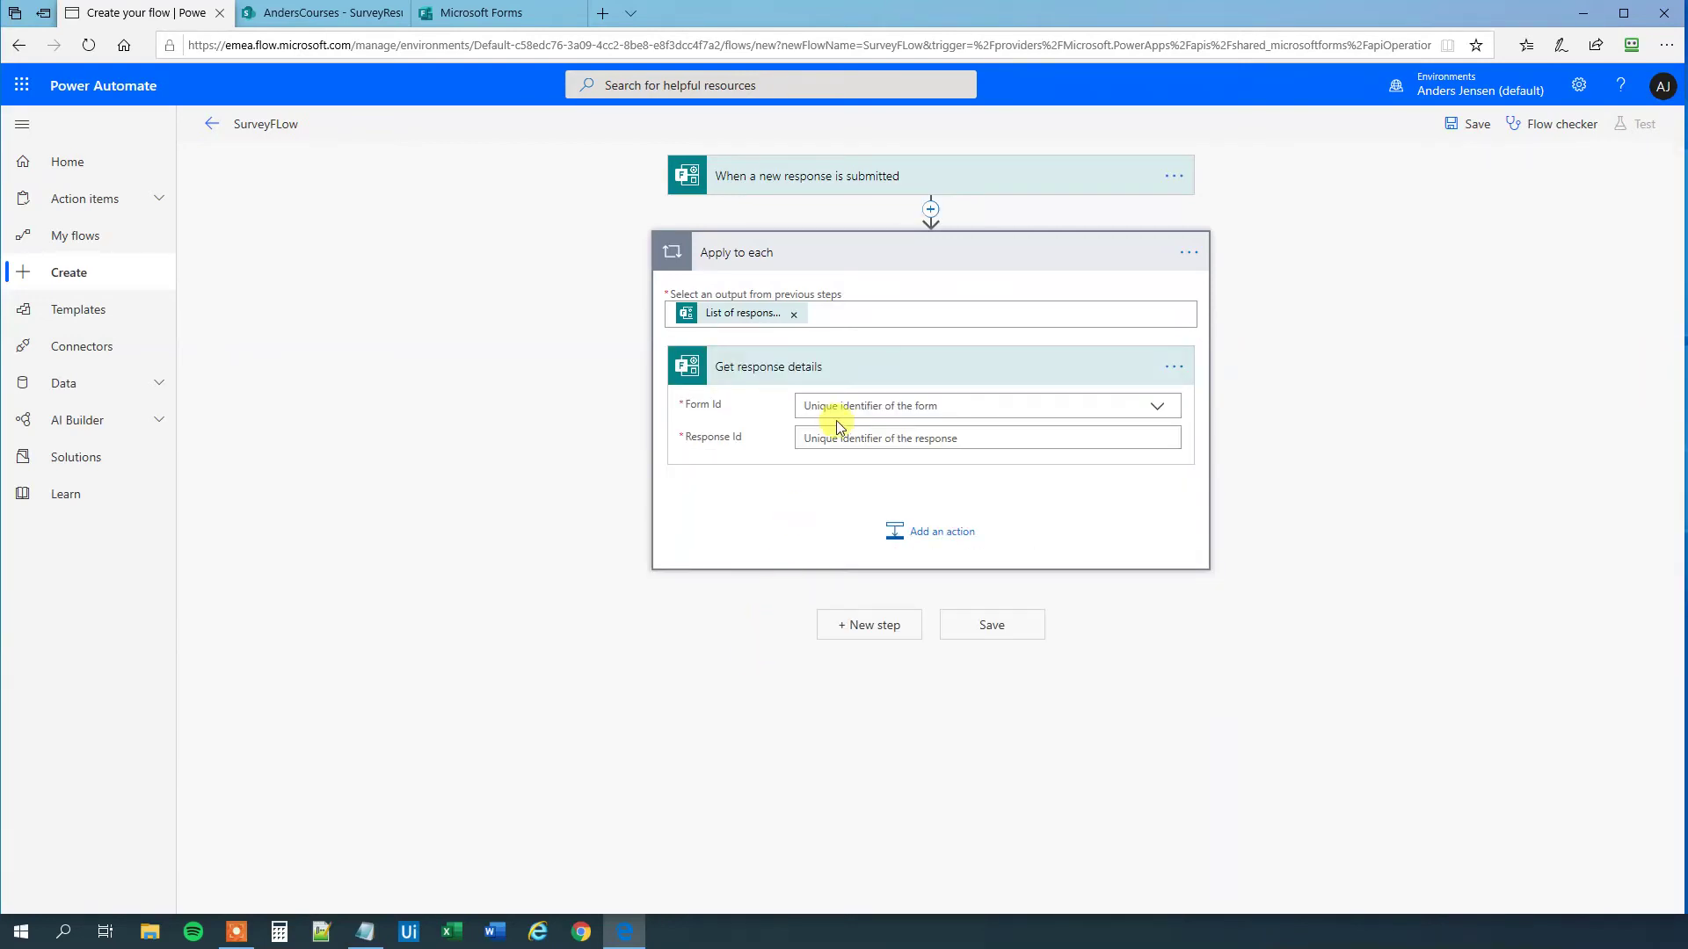
left_click(1161, 405)
left_click(885, 455)
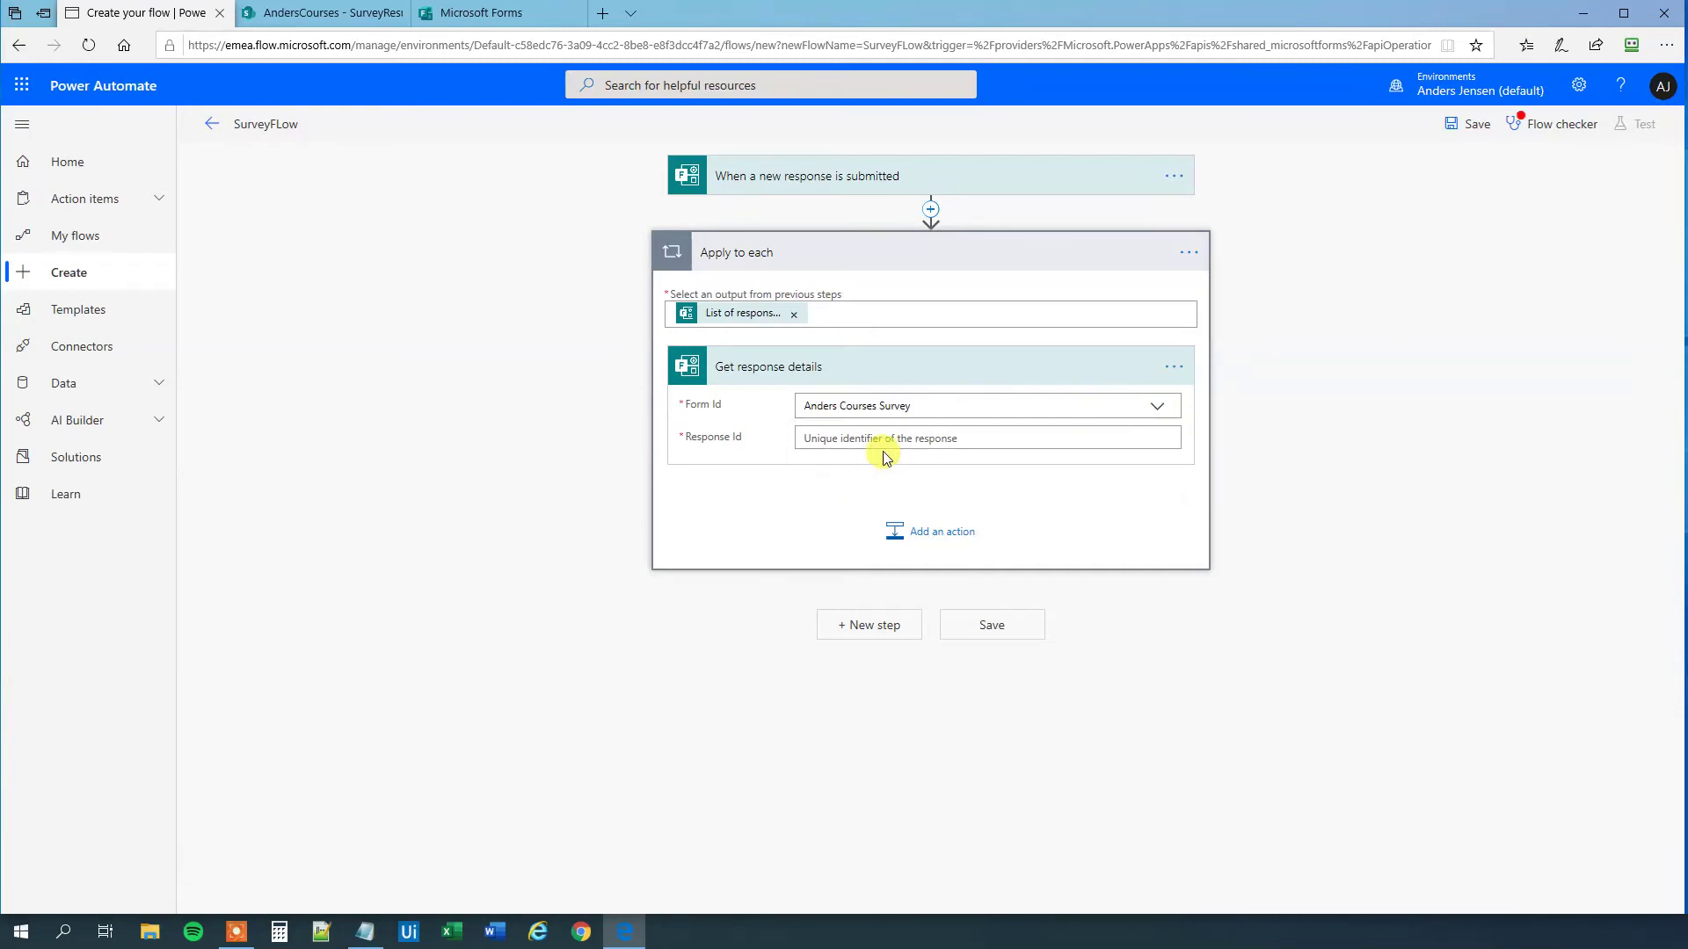
left_click(888, 437)
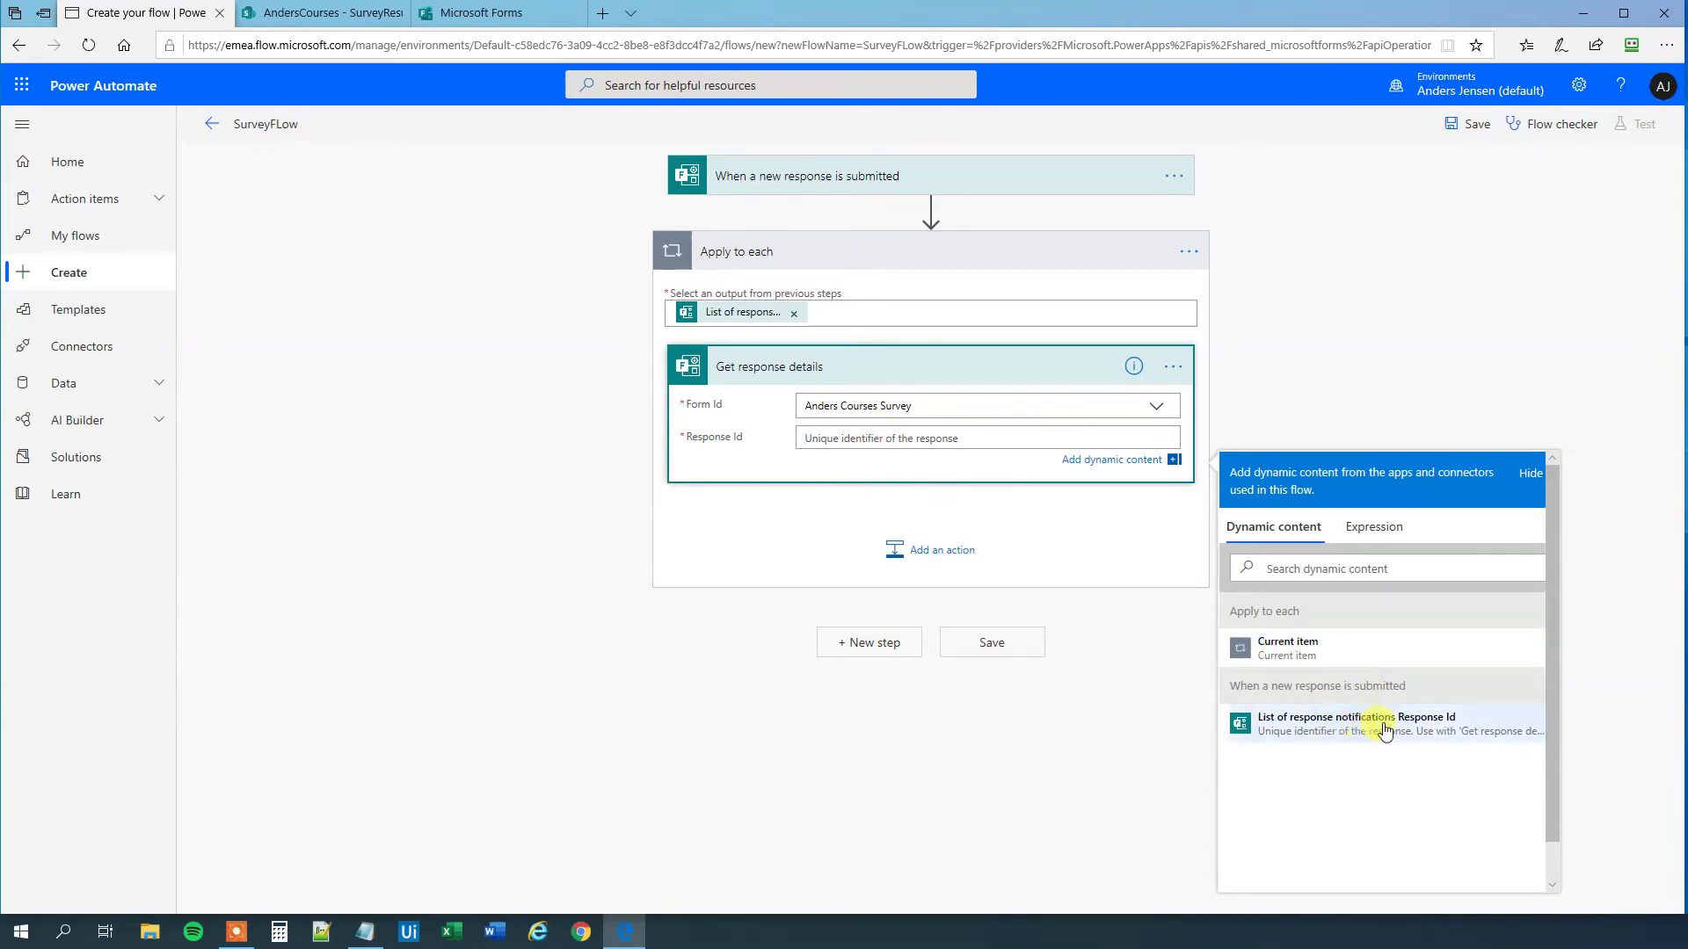
left_click(1446, 732)
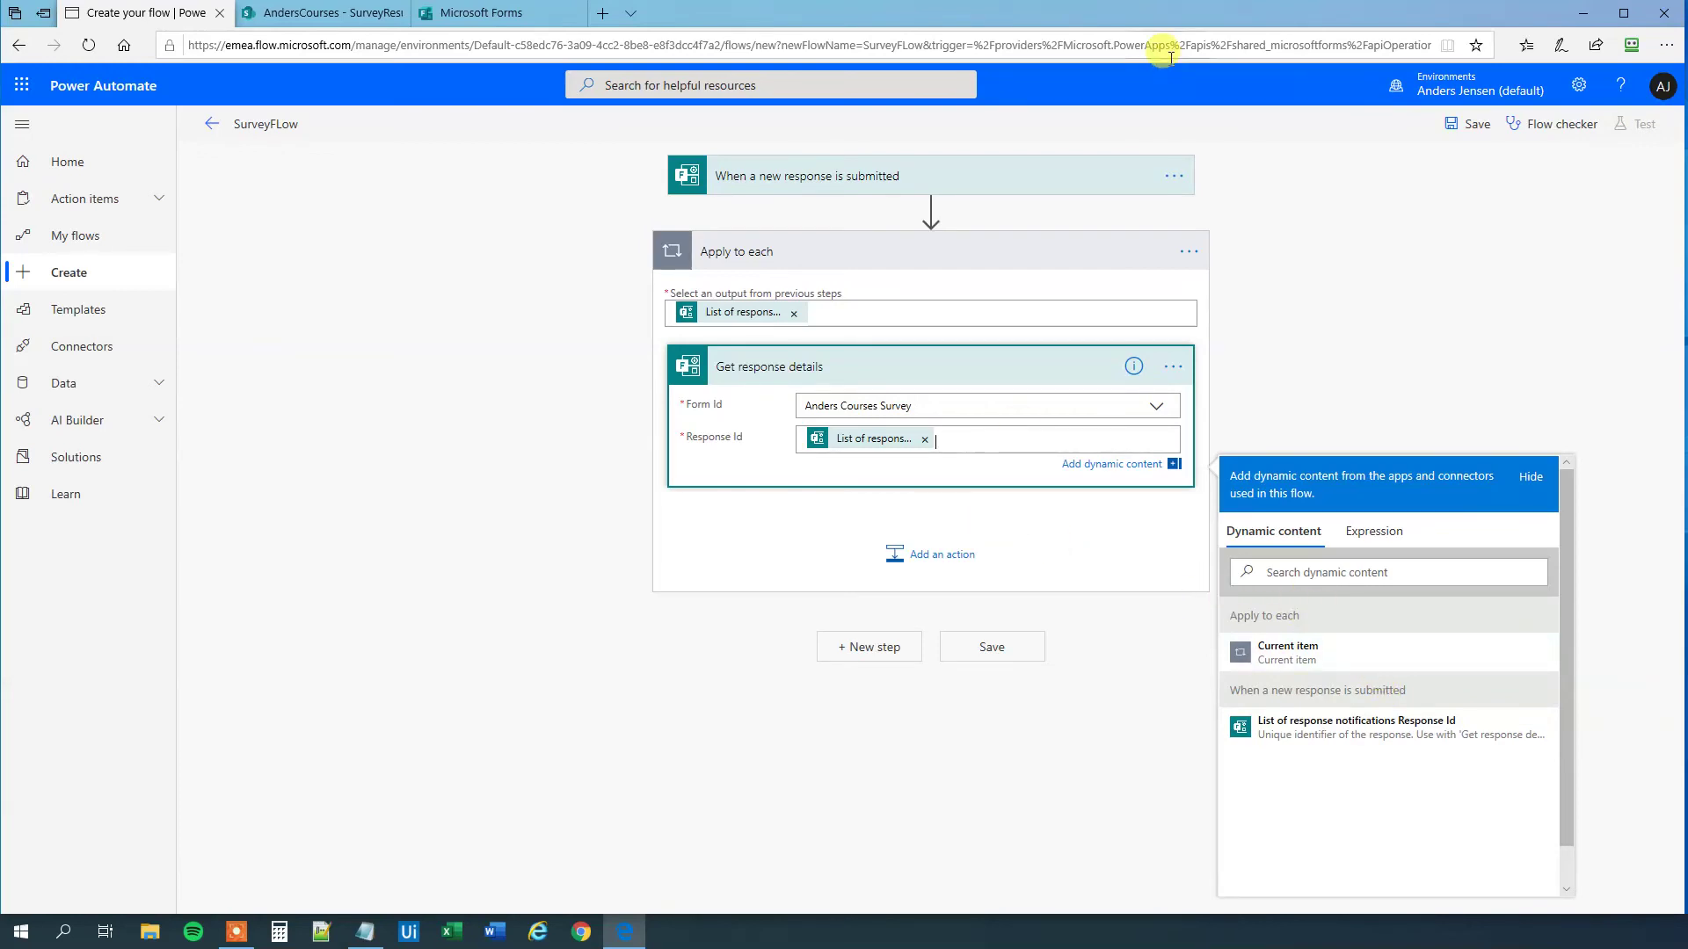
Step: Add a SharePoint Create item action to the loop, whose Site Address list shows no sites
left_click(956, 571)
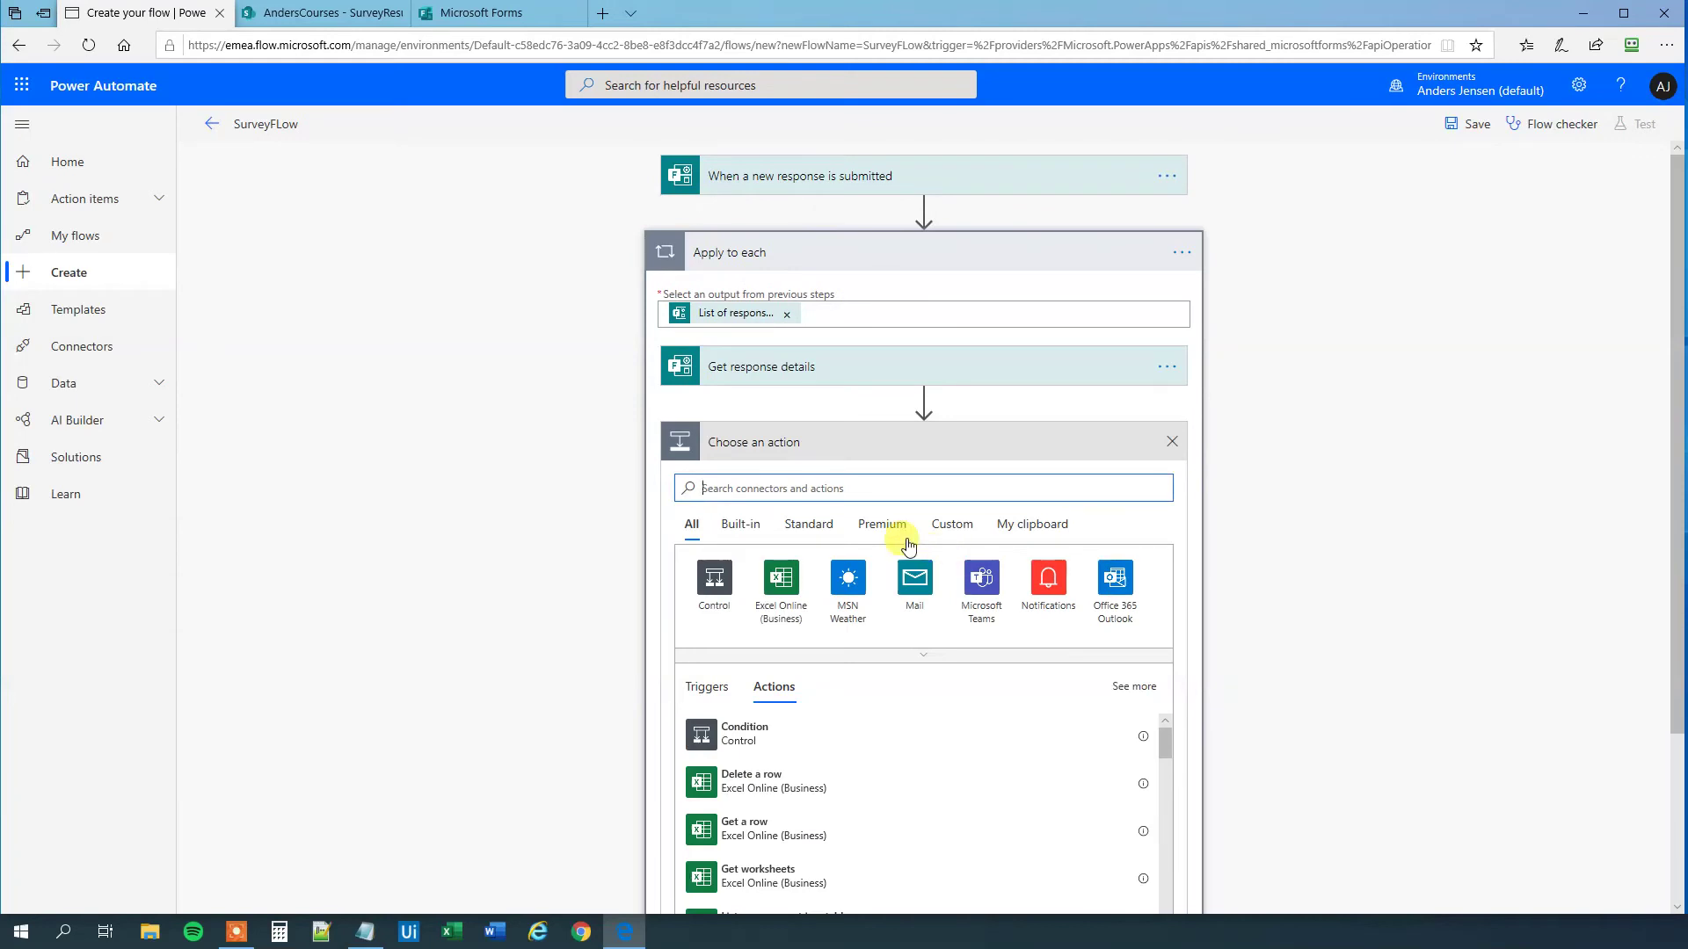
type("create ")
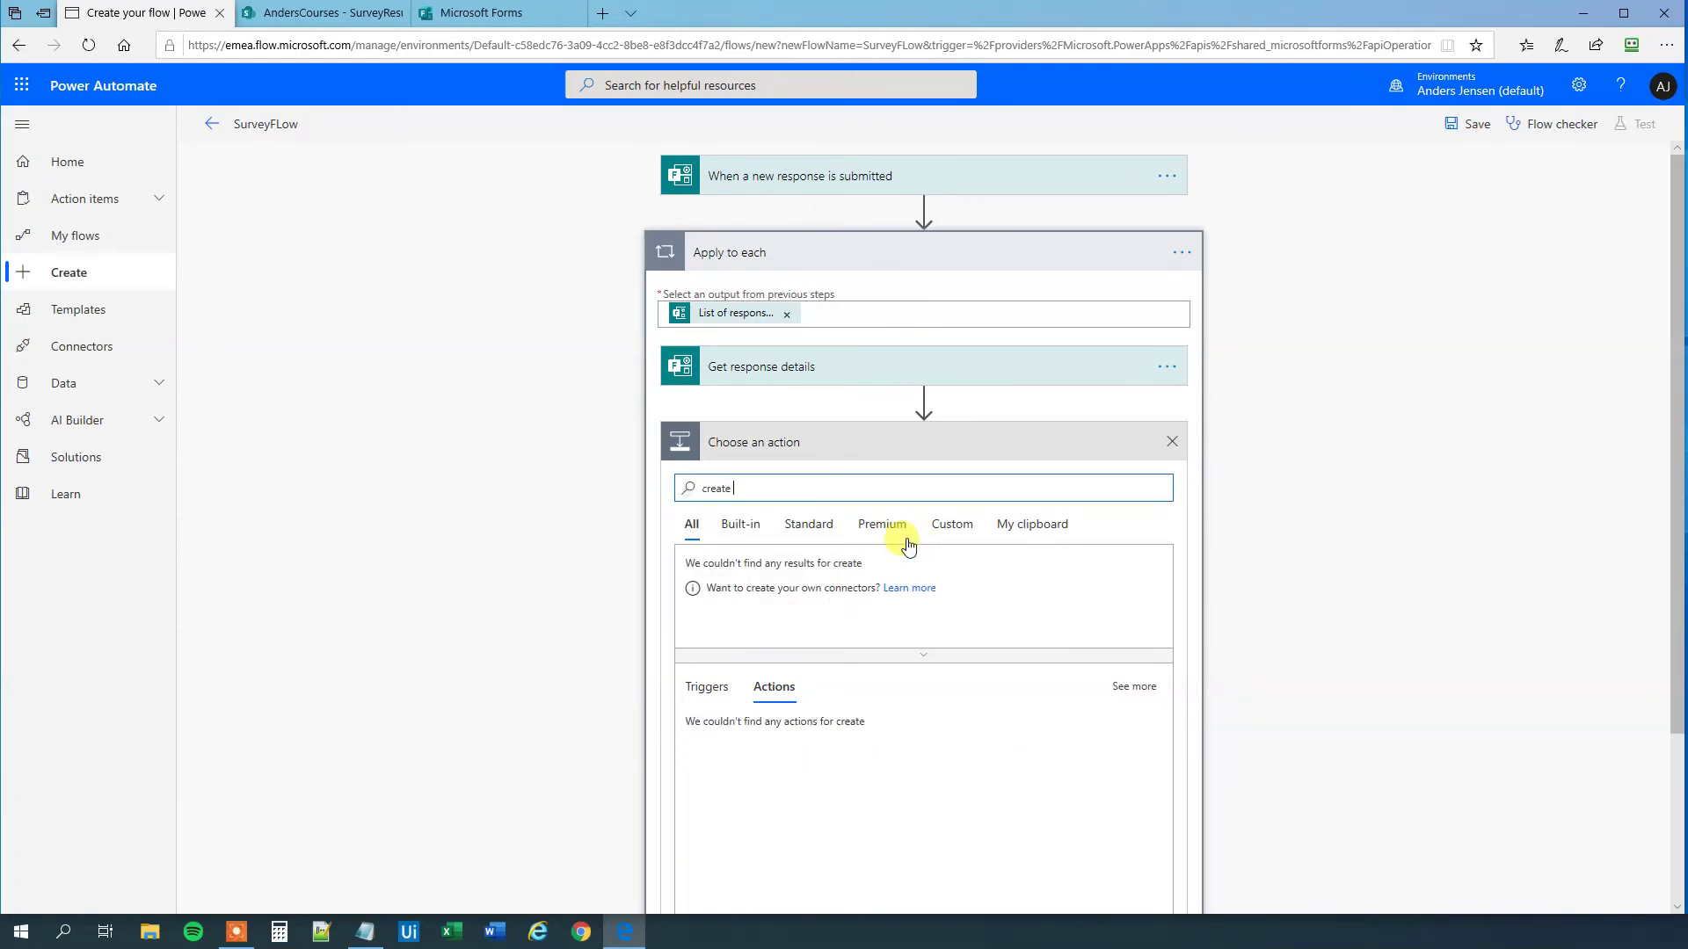
type("item")
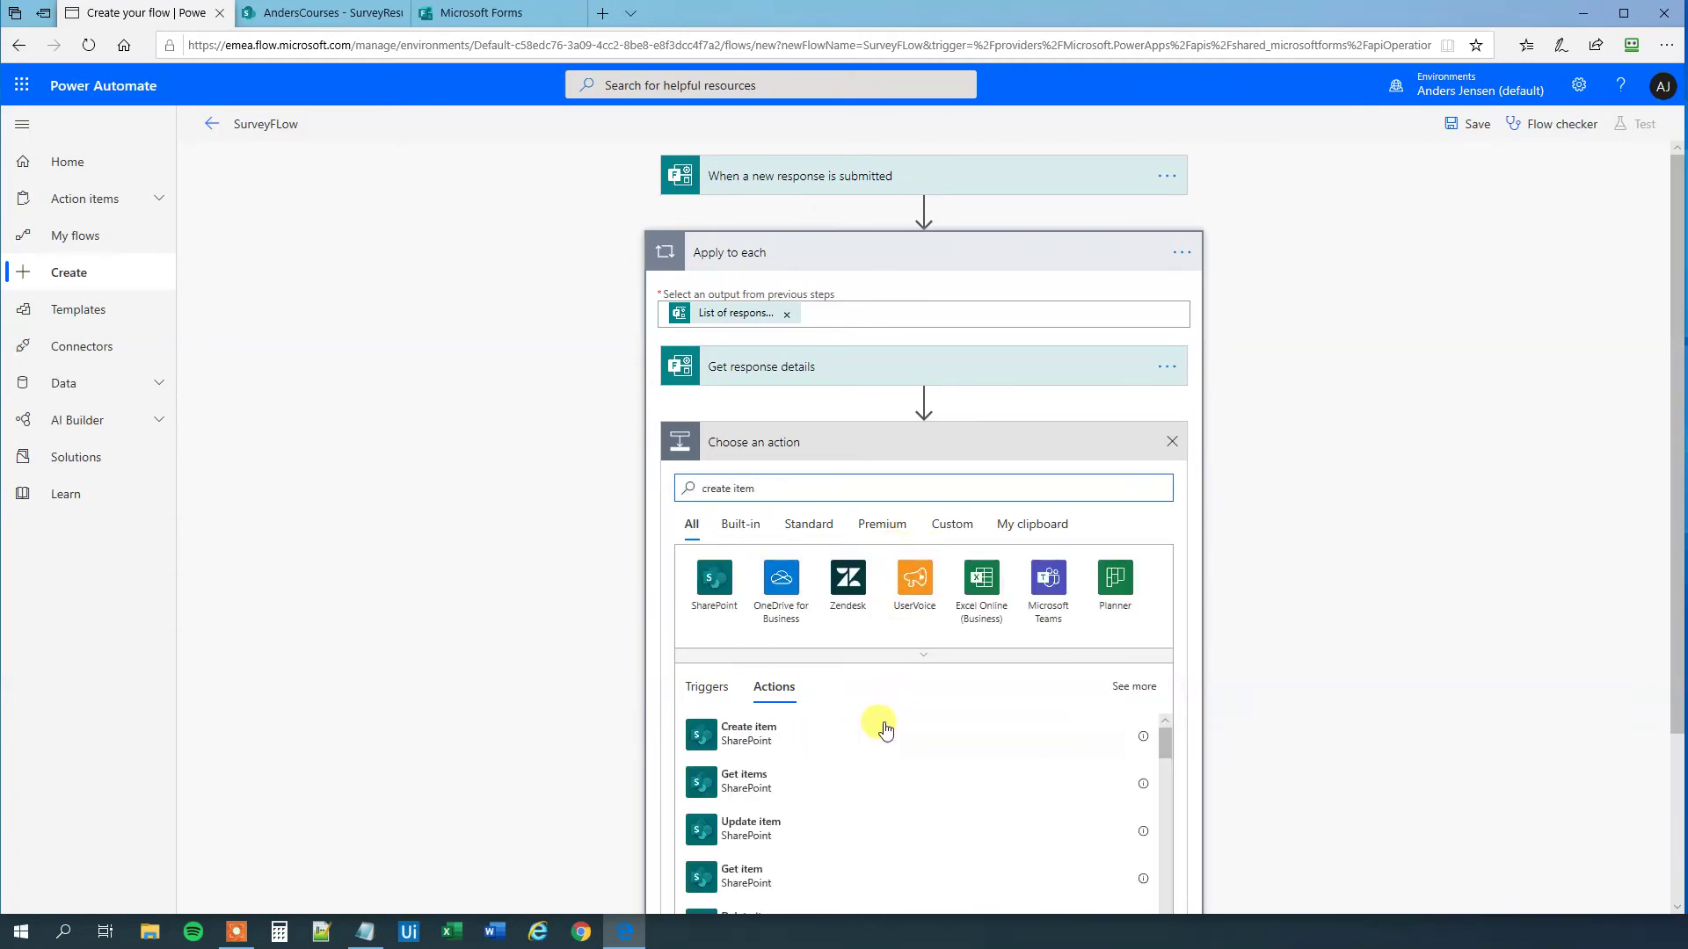
left_click(792, 743)
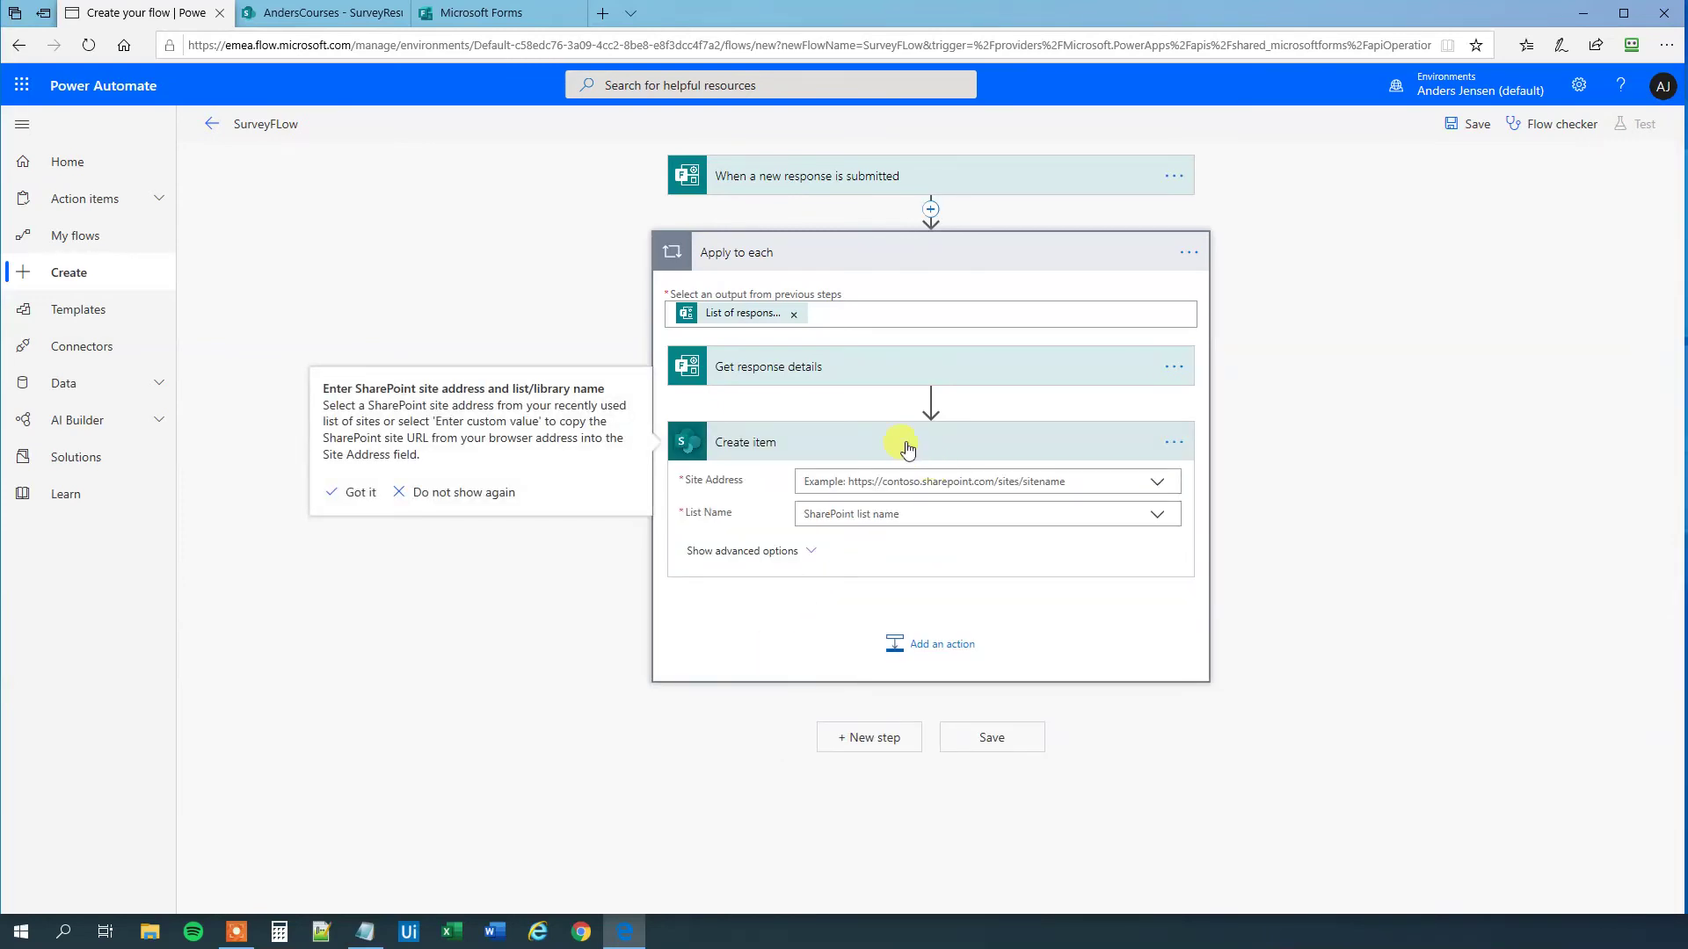
left_click(1157, 482)
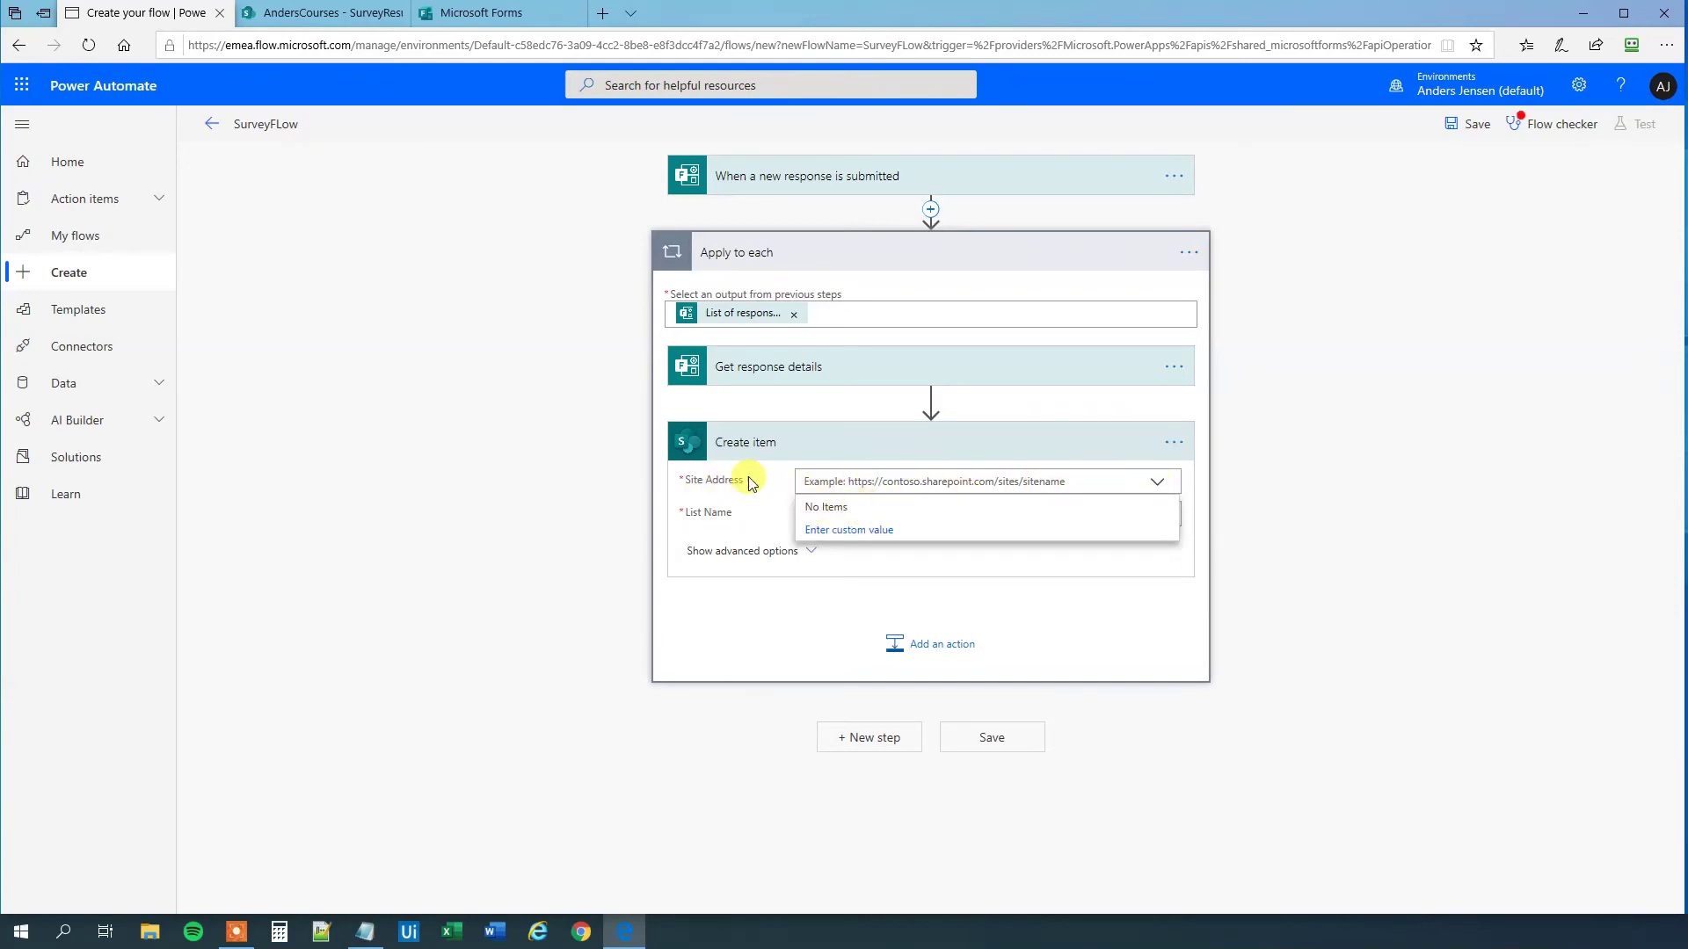
left_click(323, 32)
Step: Copy the SharePoint site address up to AndersCourses/ from the SurveyResults list URL
left_click(228, 49)
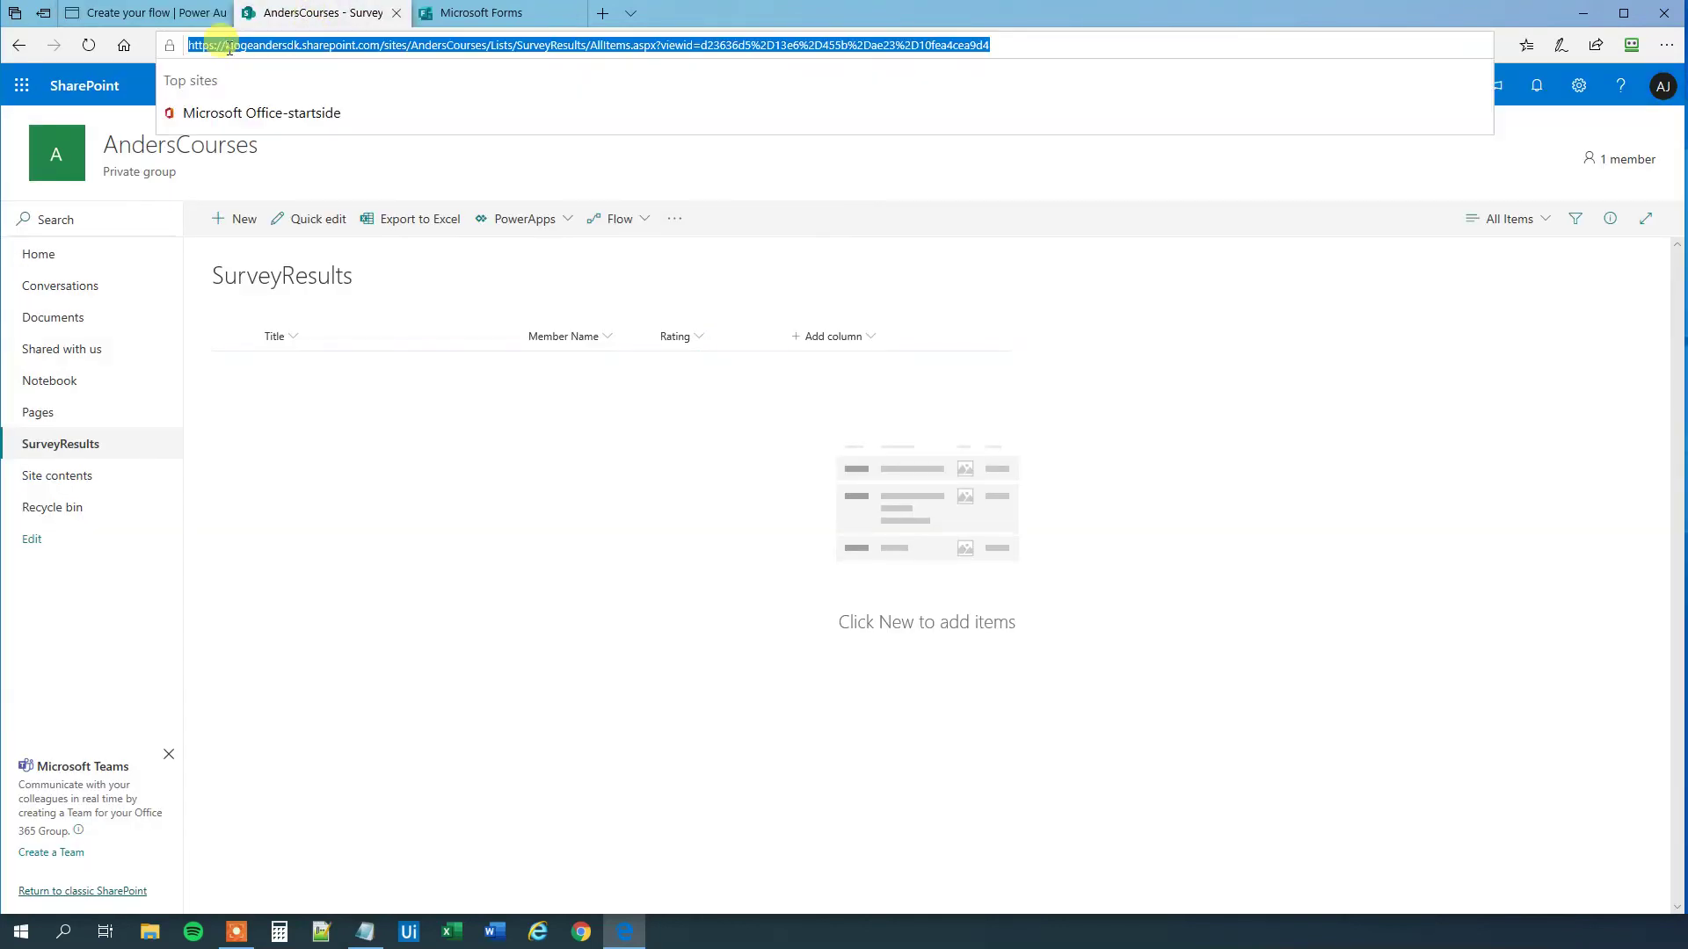
left_click(193, 43)
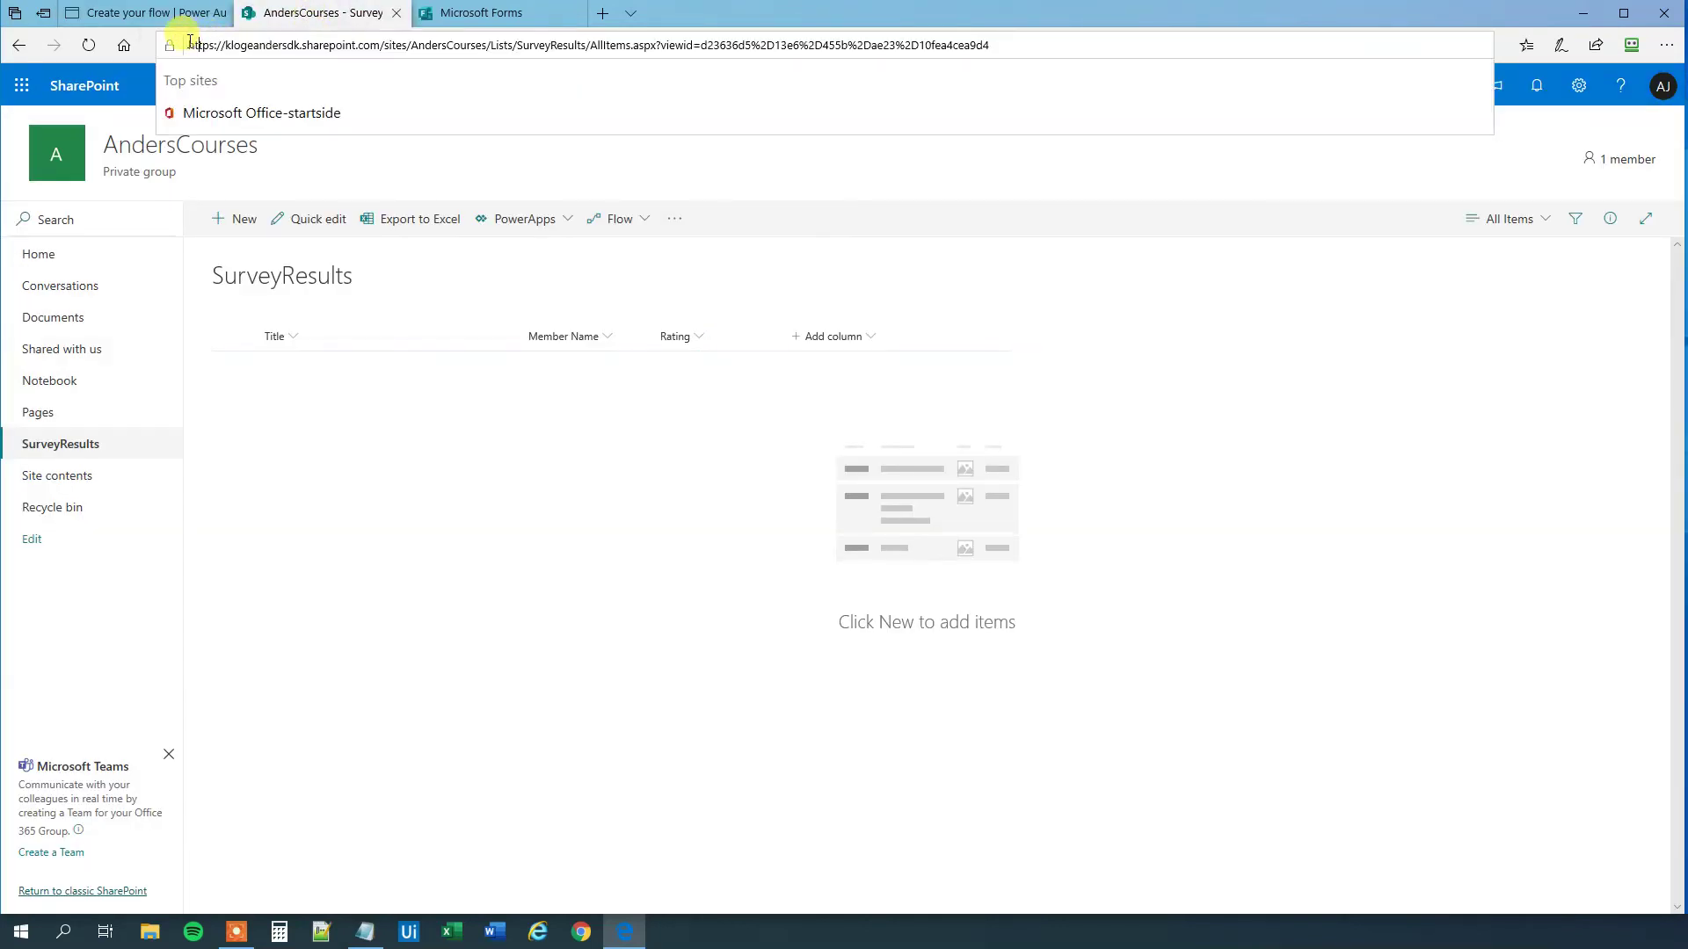
left_click_drag(190, 41, 488, 57)
key("ctrl+c")
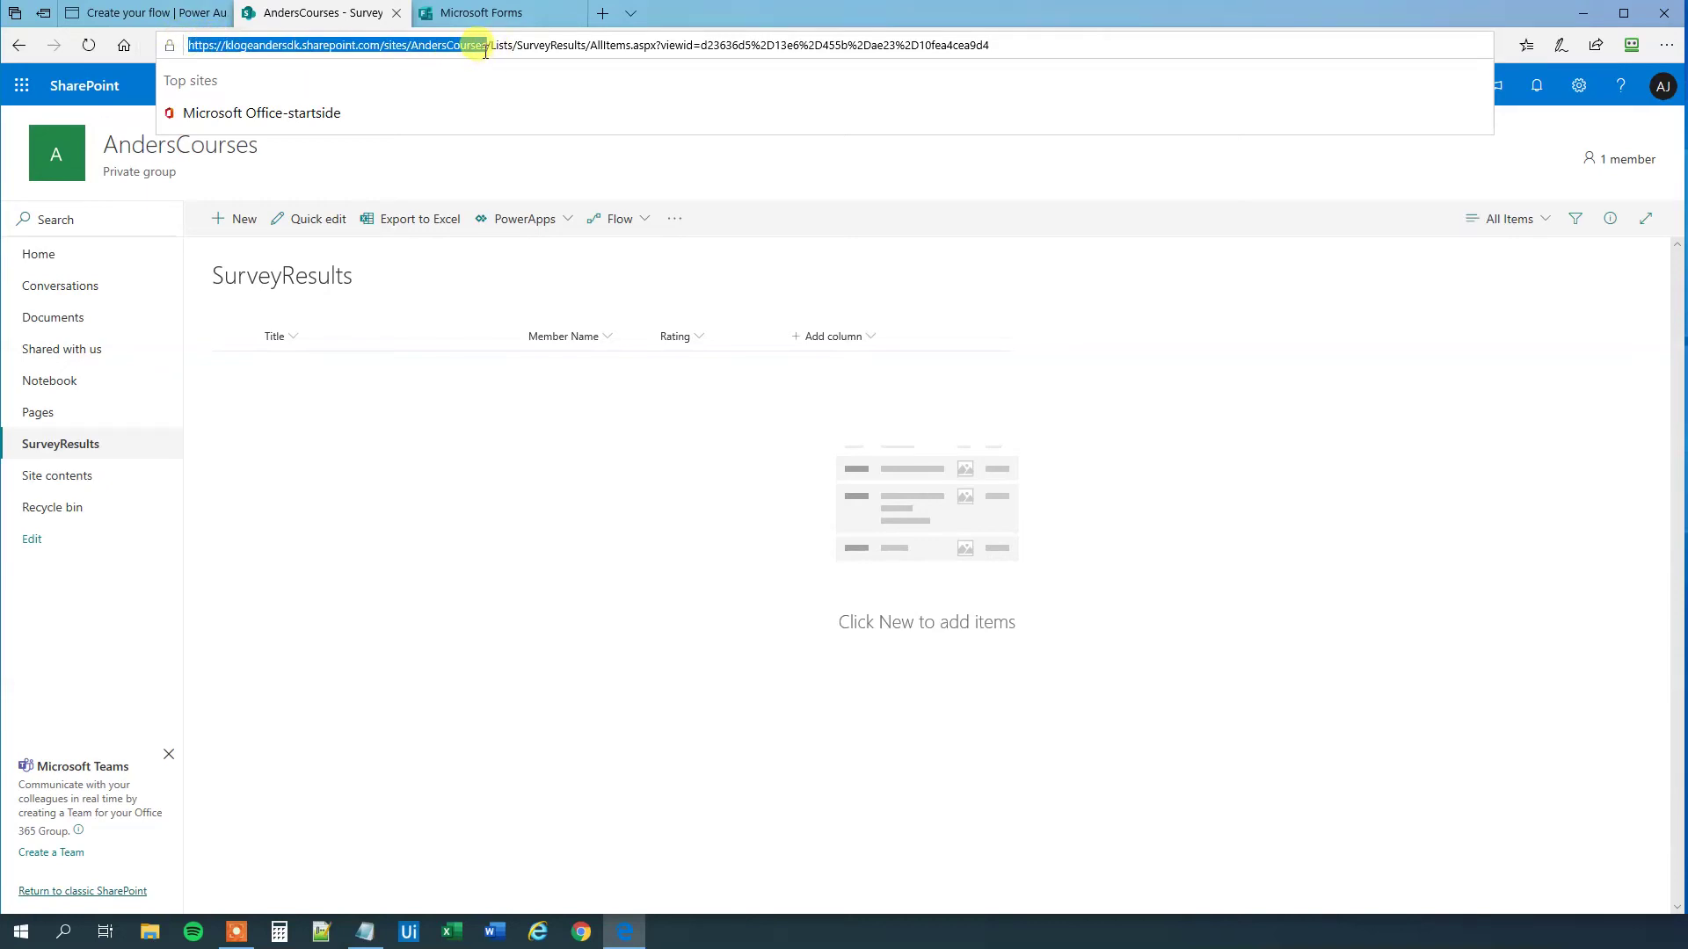
left_click(141, 13)
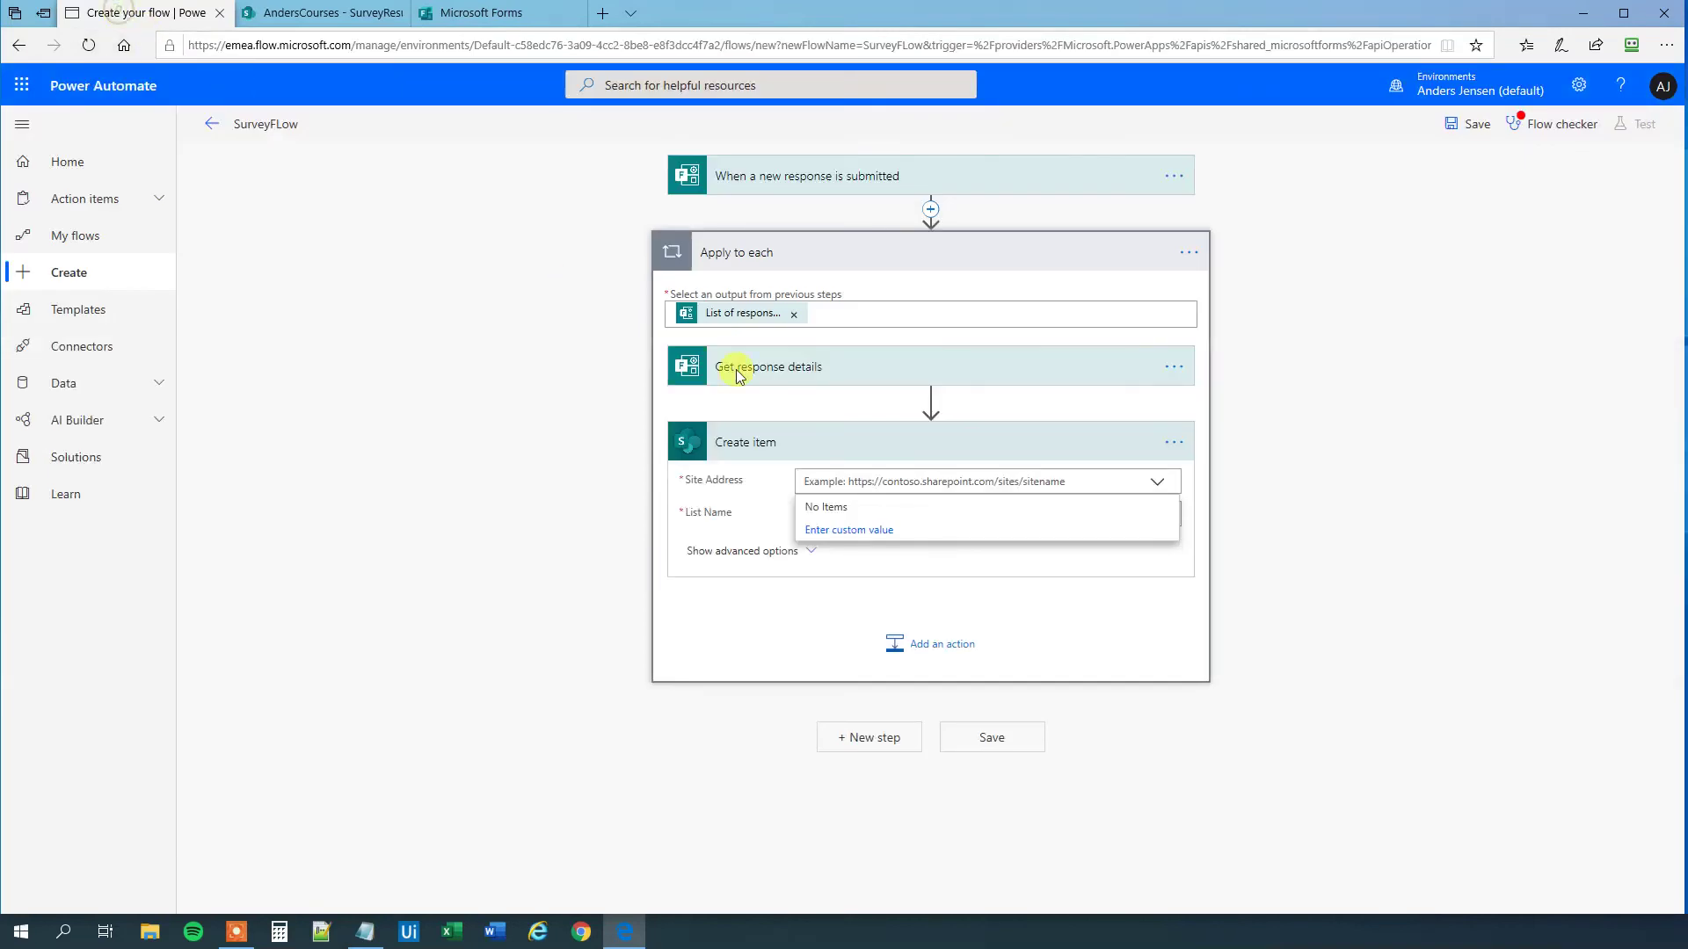
Step: Point Create item at the pasted AndersCourses site URL and the SurveyResults list
left_click(850, 531)
key("ctrl+v")
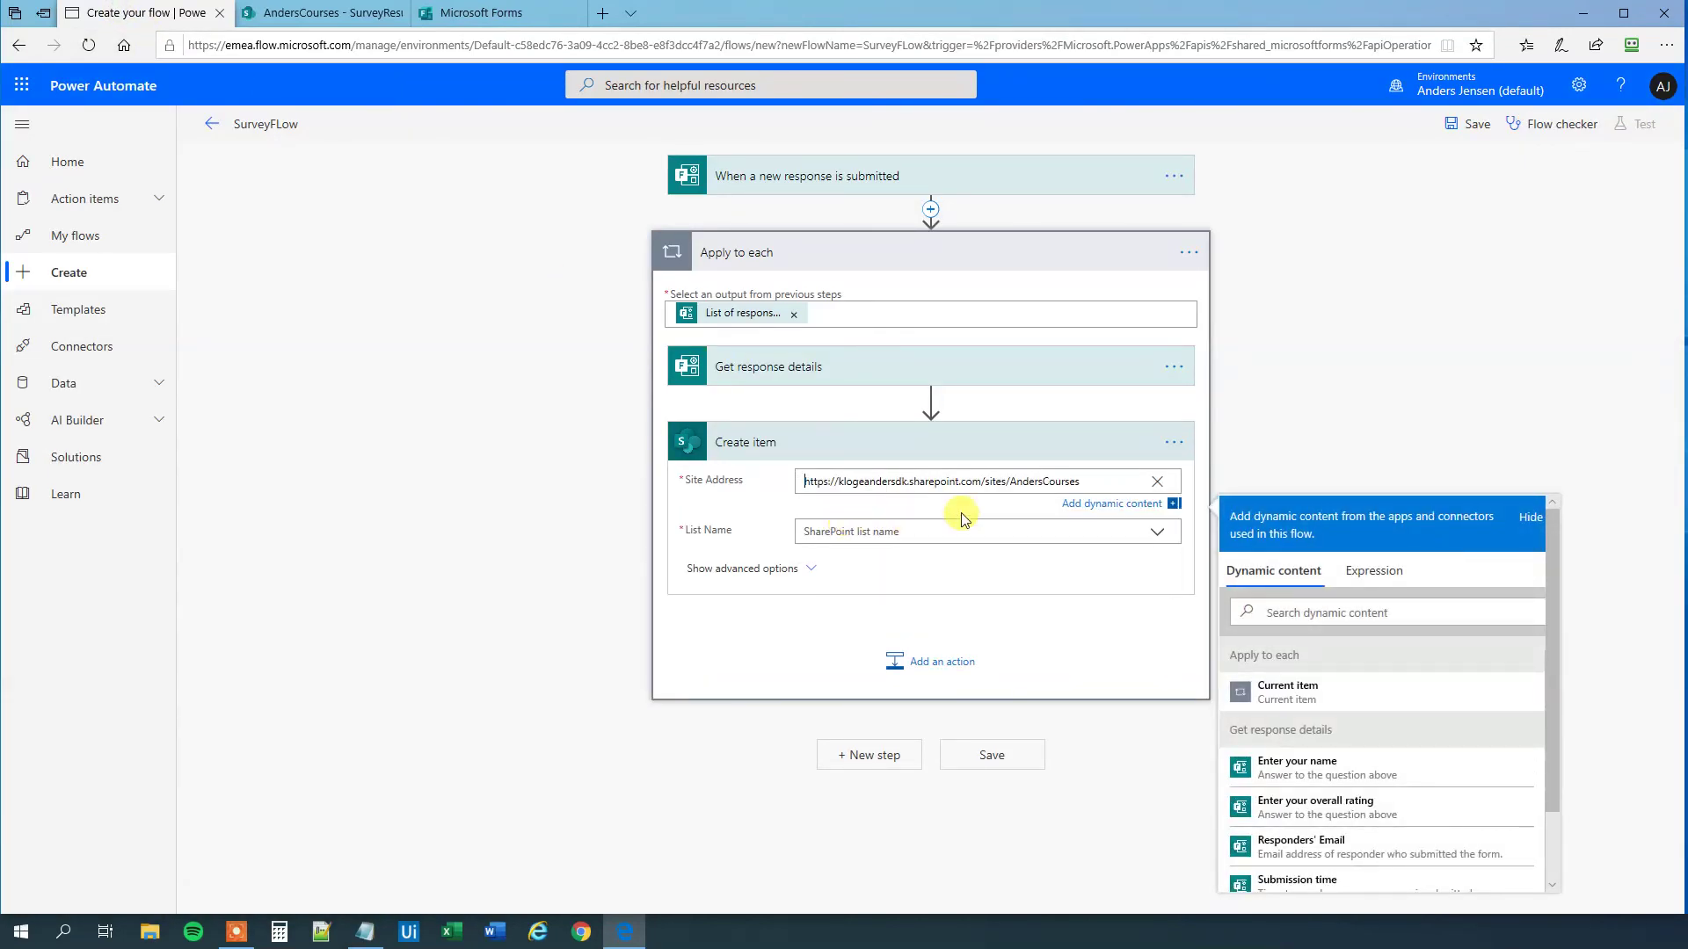
left_click(743, 522)
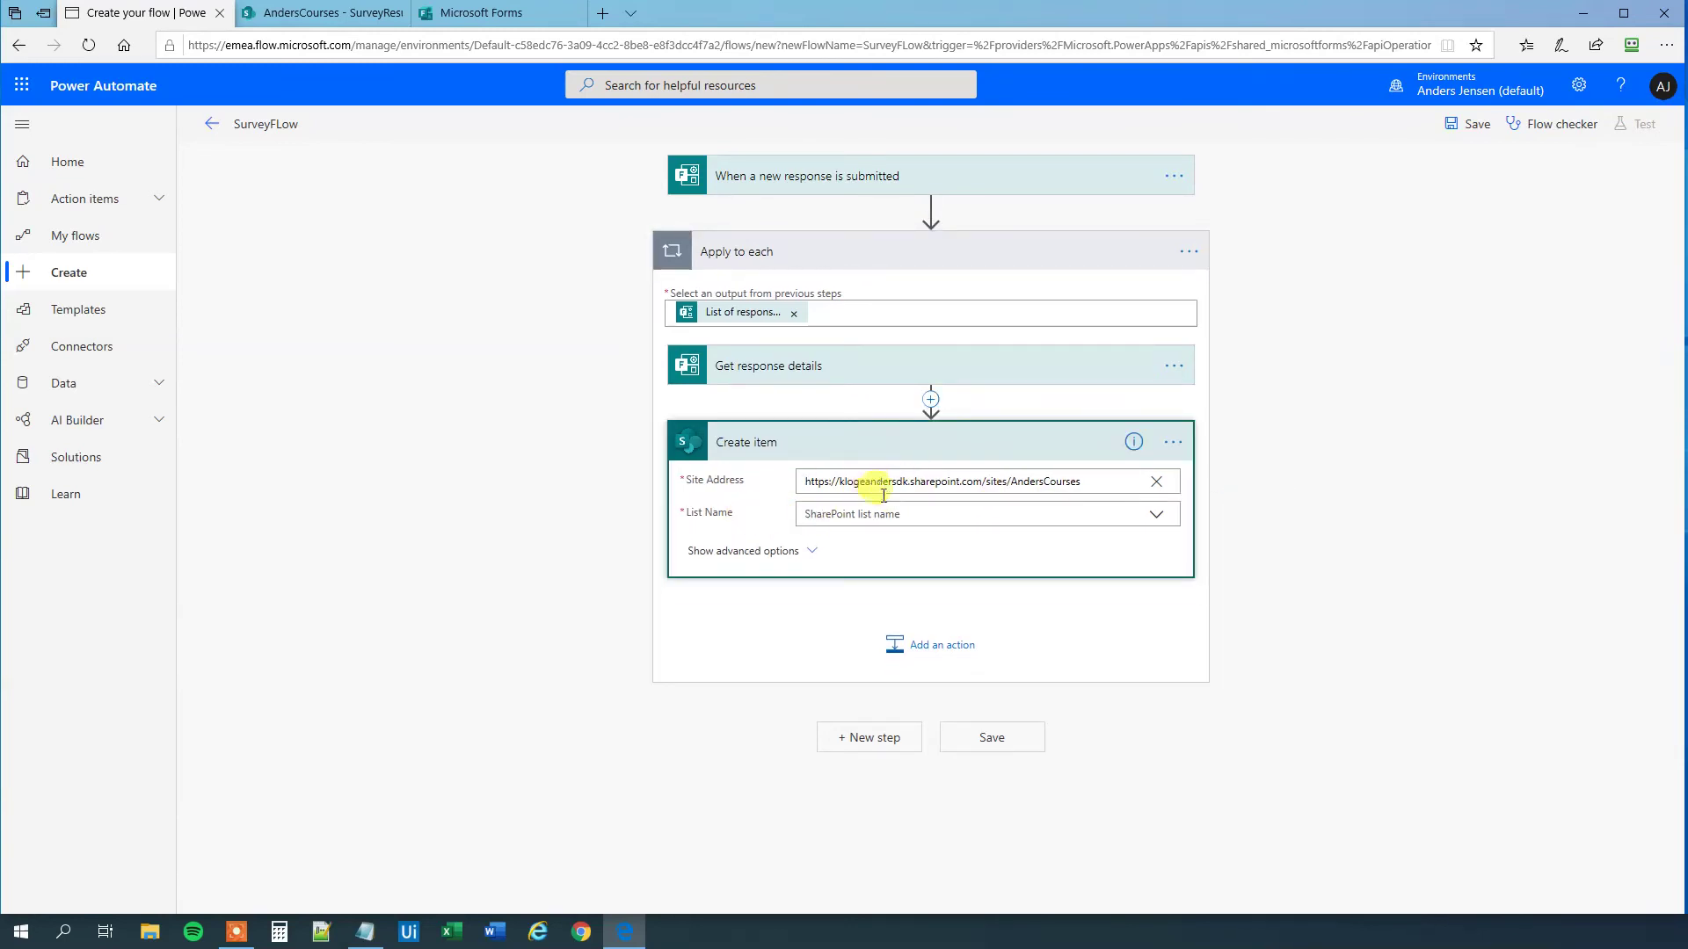
left_click(1156, 517)
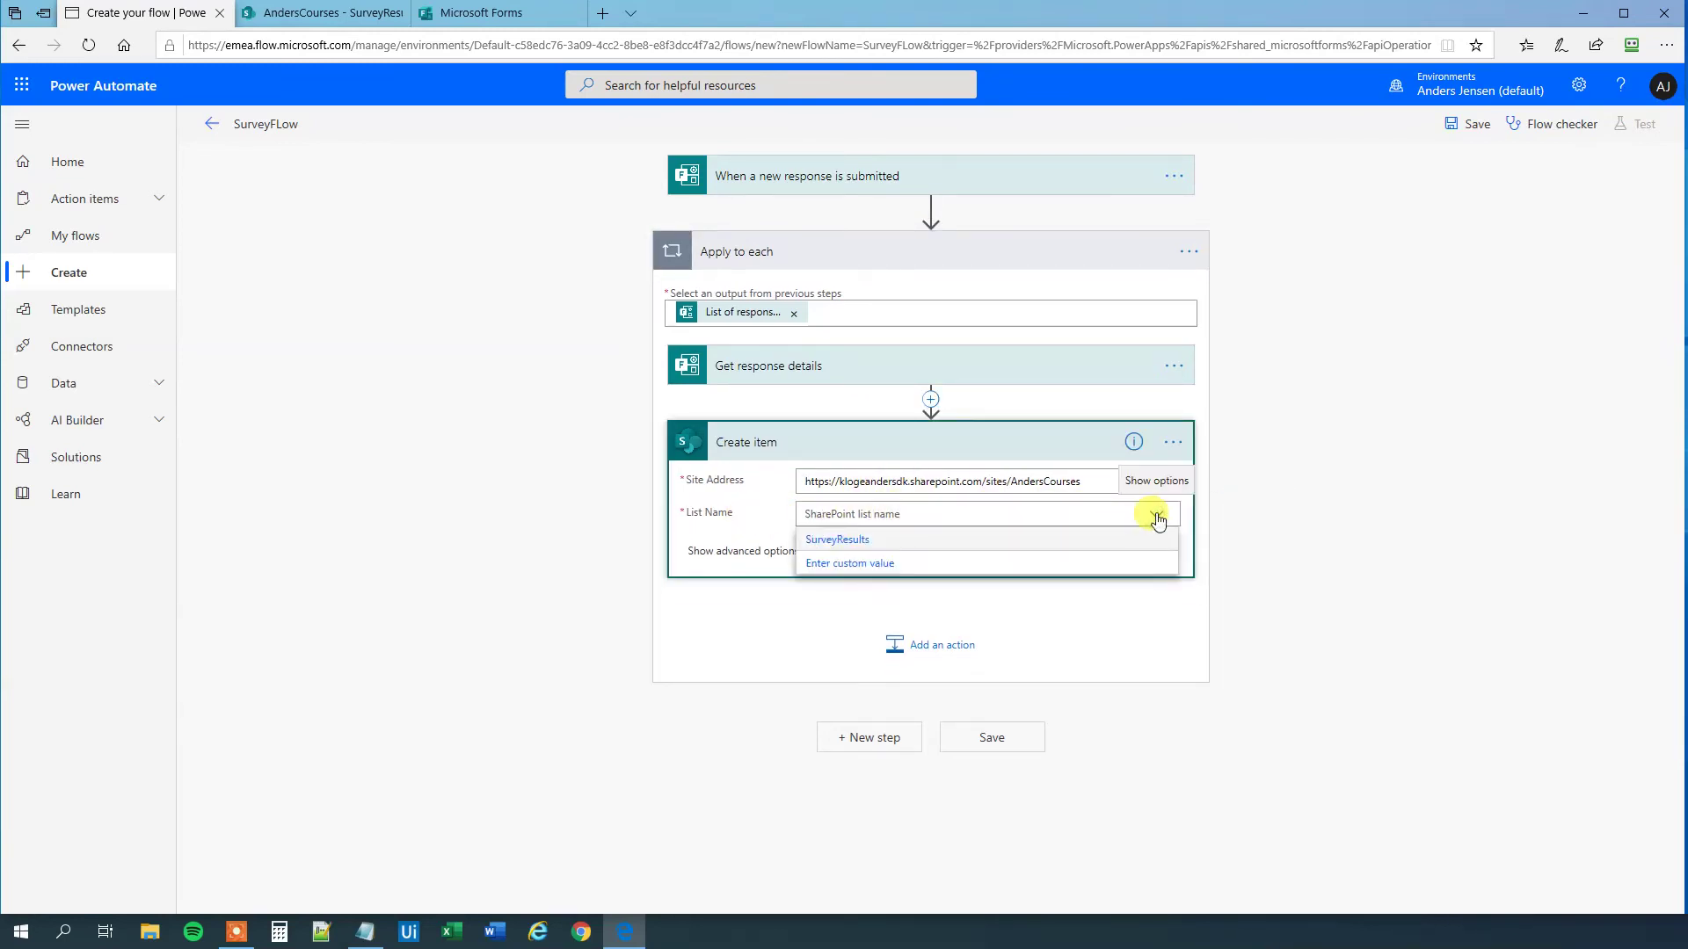
left_click(859, 539)
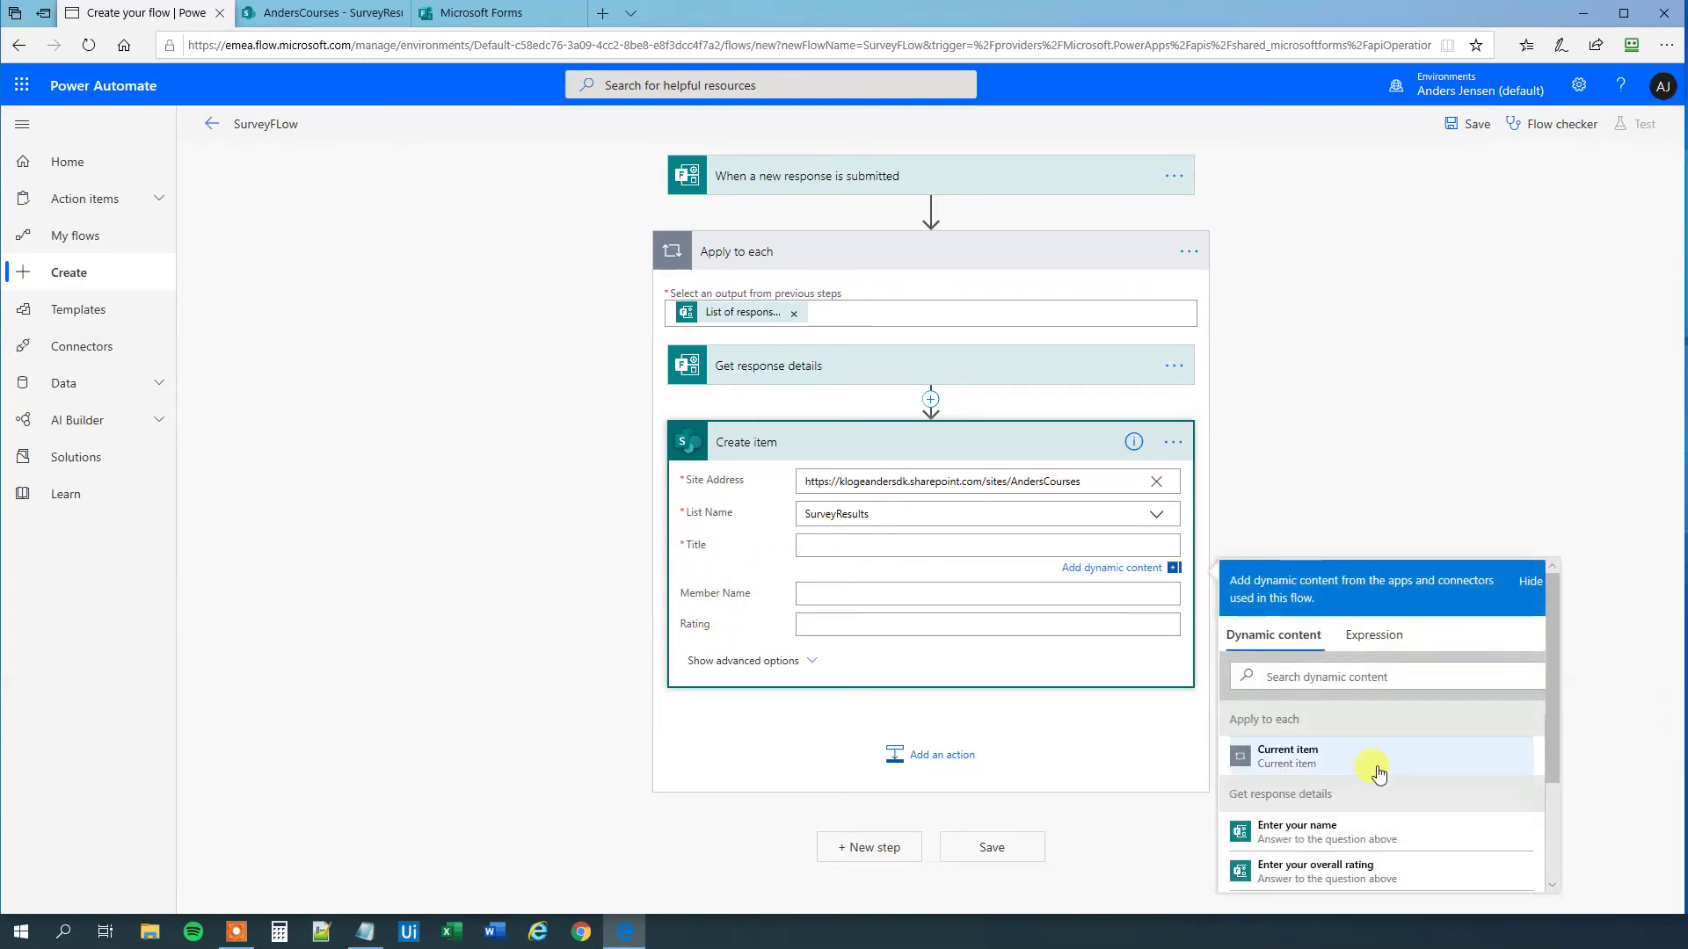
Step: Map Submission time to Title, Enter your name to Member Name, overall rating to Rating
scroll(1371, 817, "down", 2)
scroll(1373, 767, "down", 1)
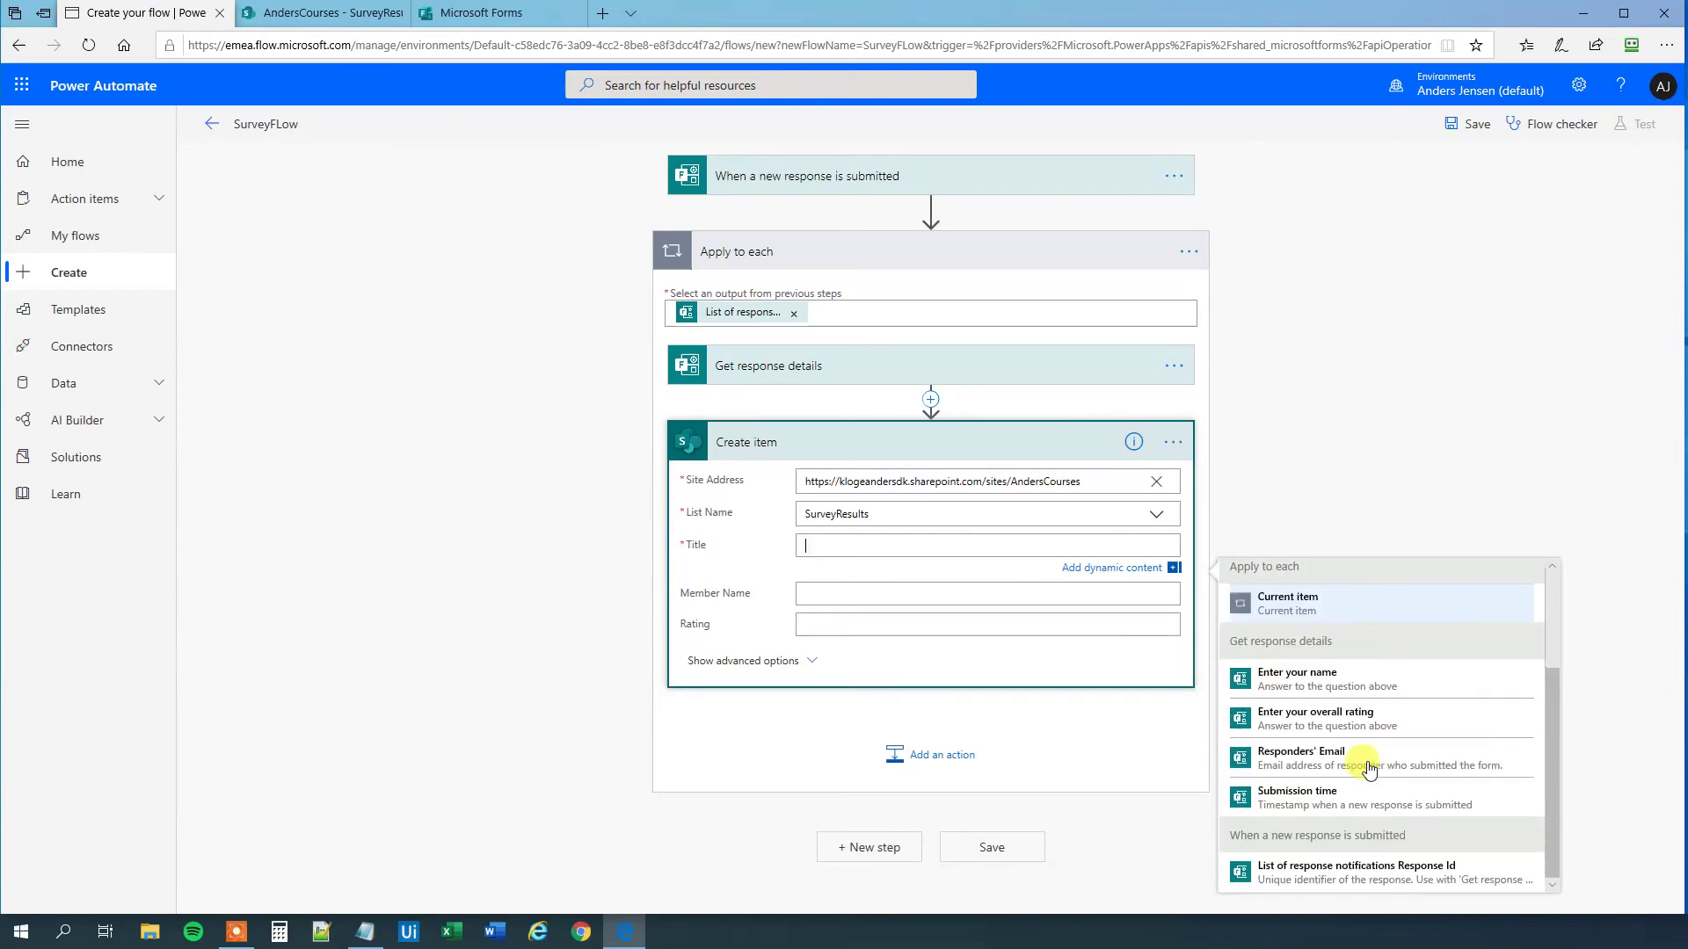
left_click(1332, 802)
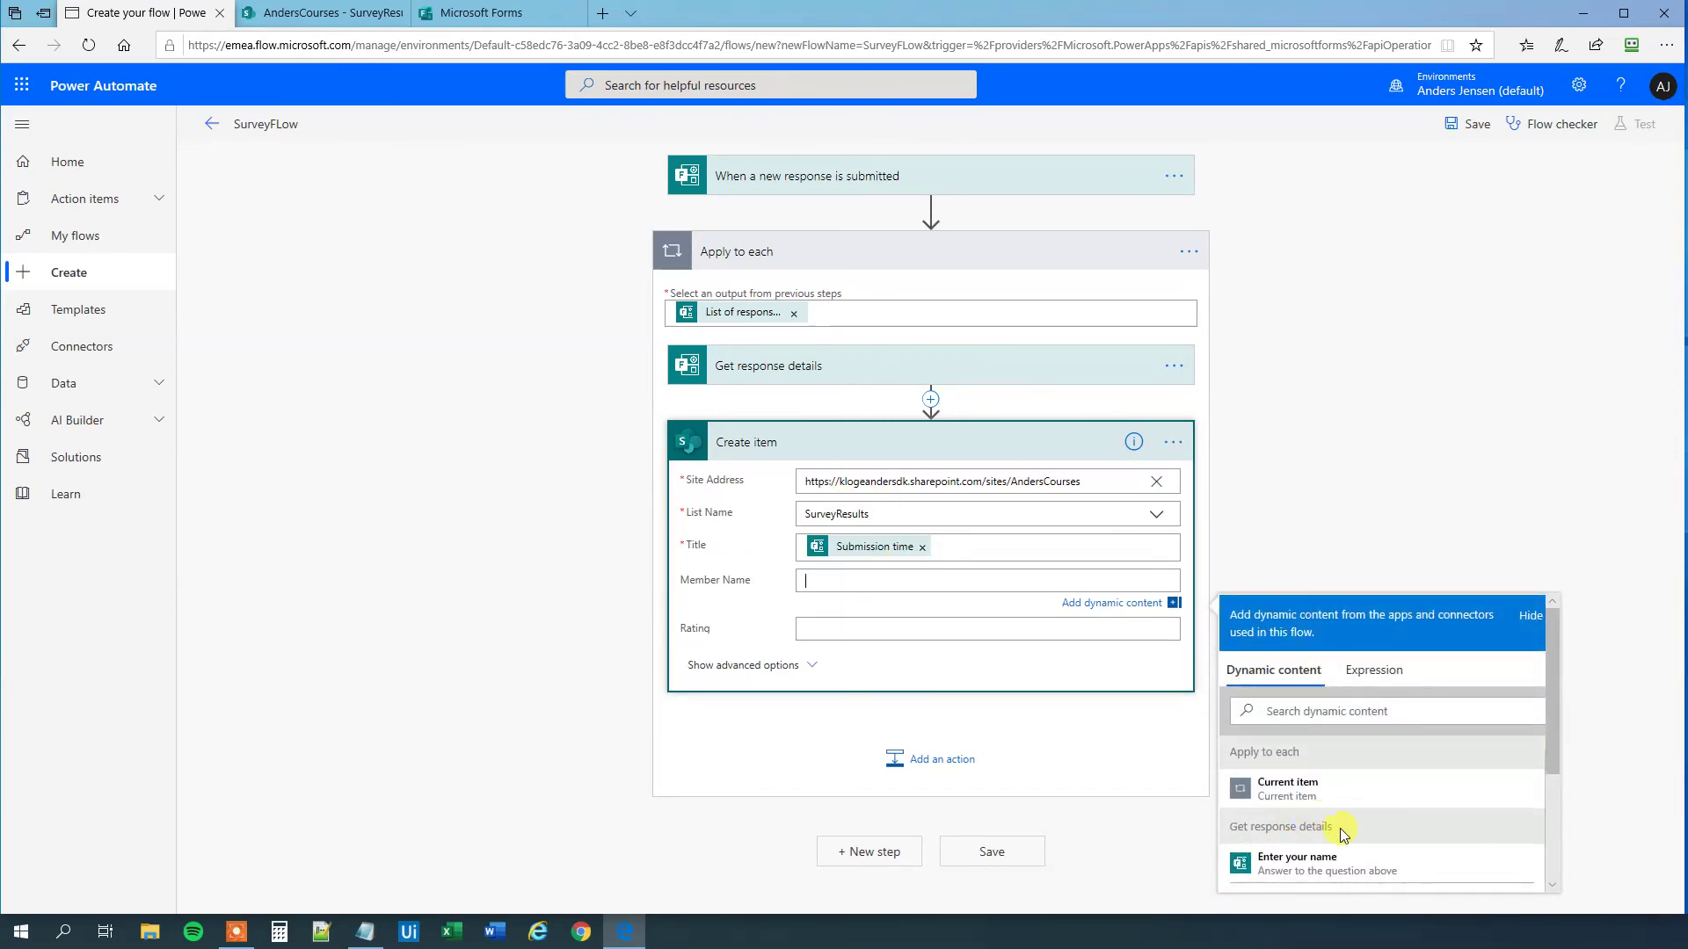
scroll(1332, 875, "down", 2)
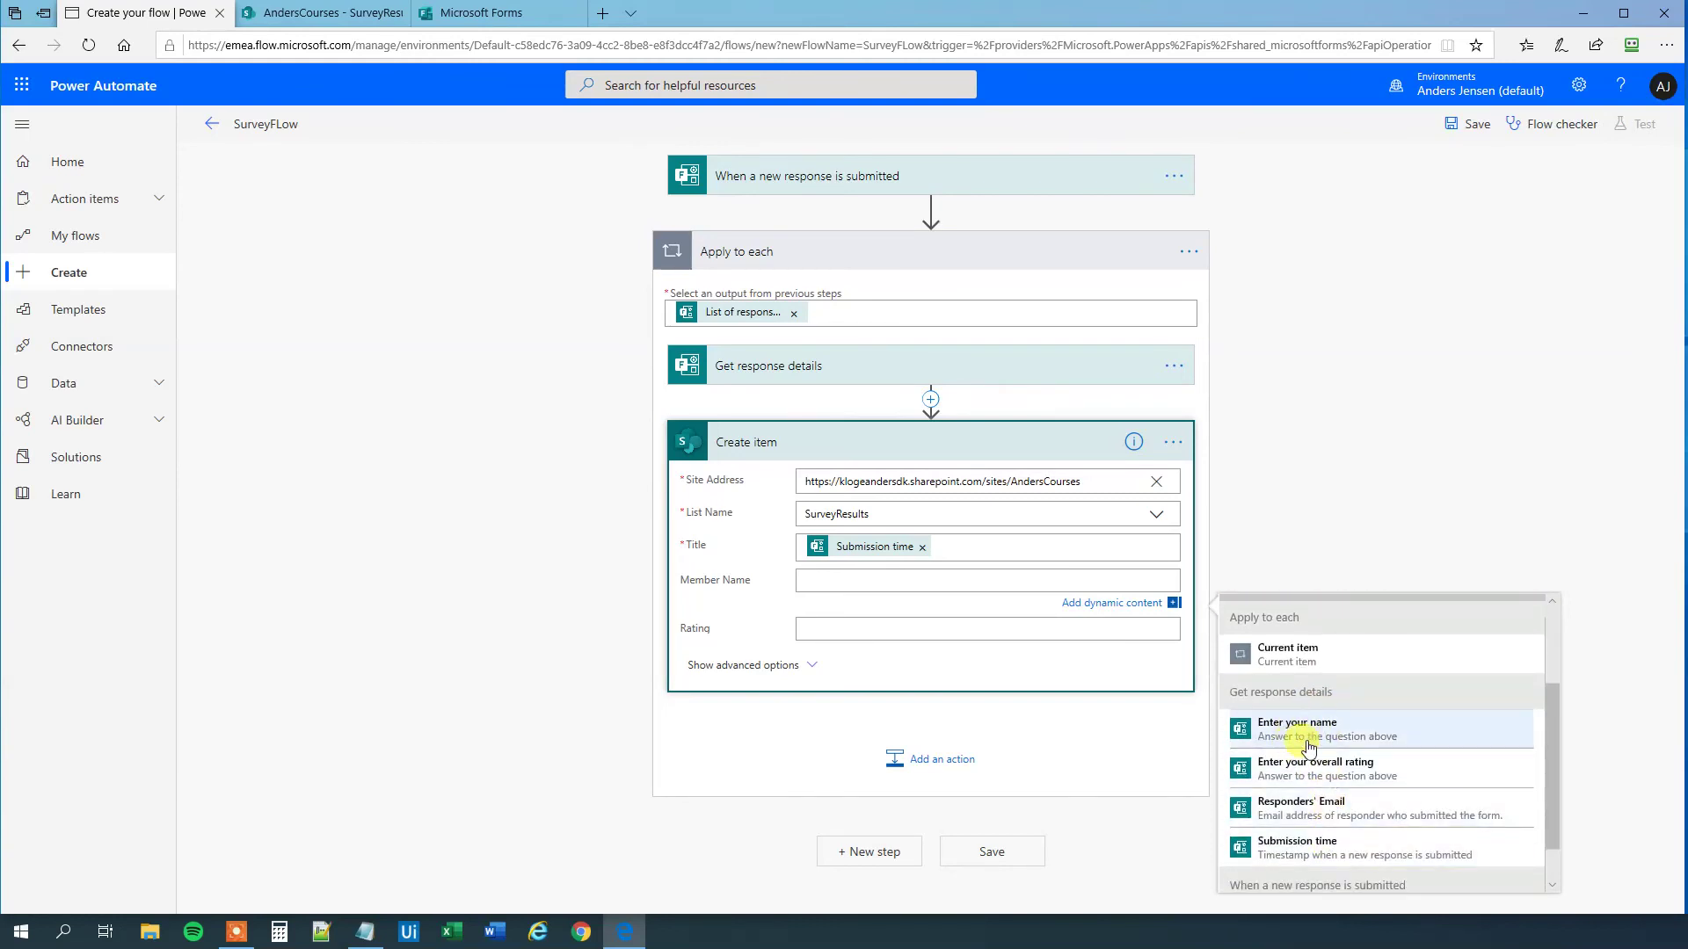
left_click(1311, 736)
left_click(857, 632)
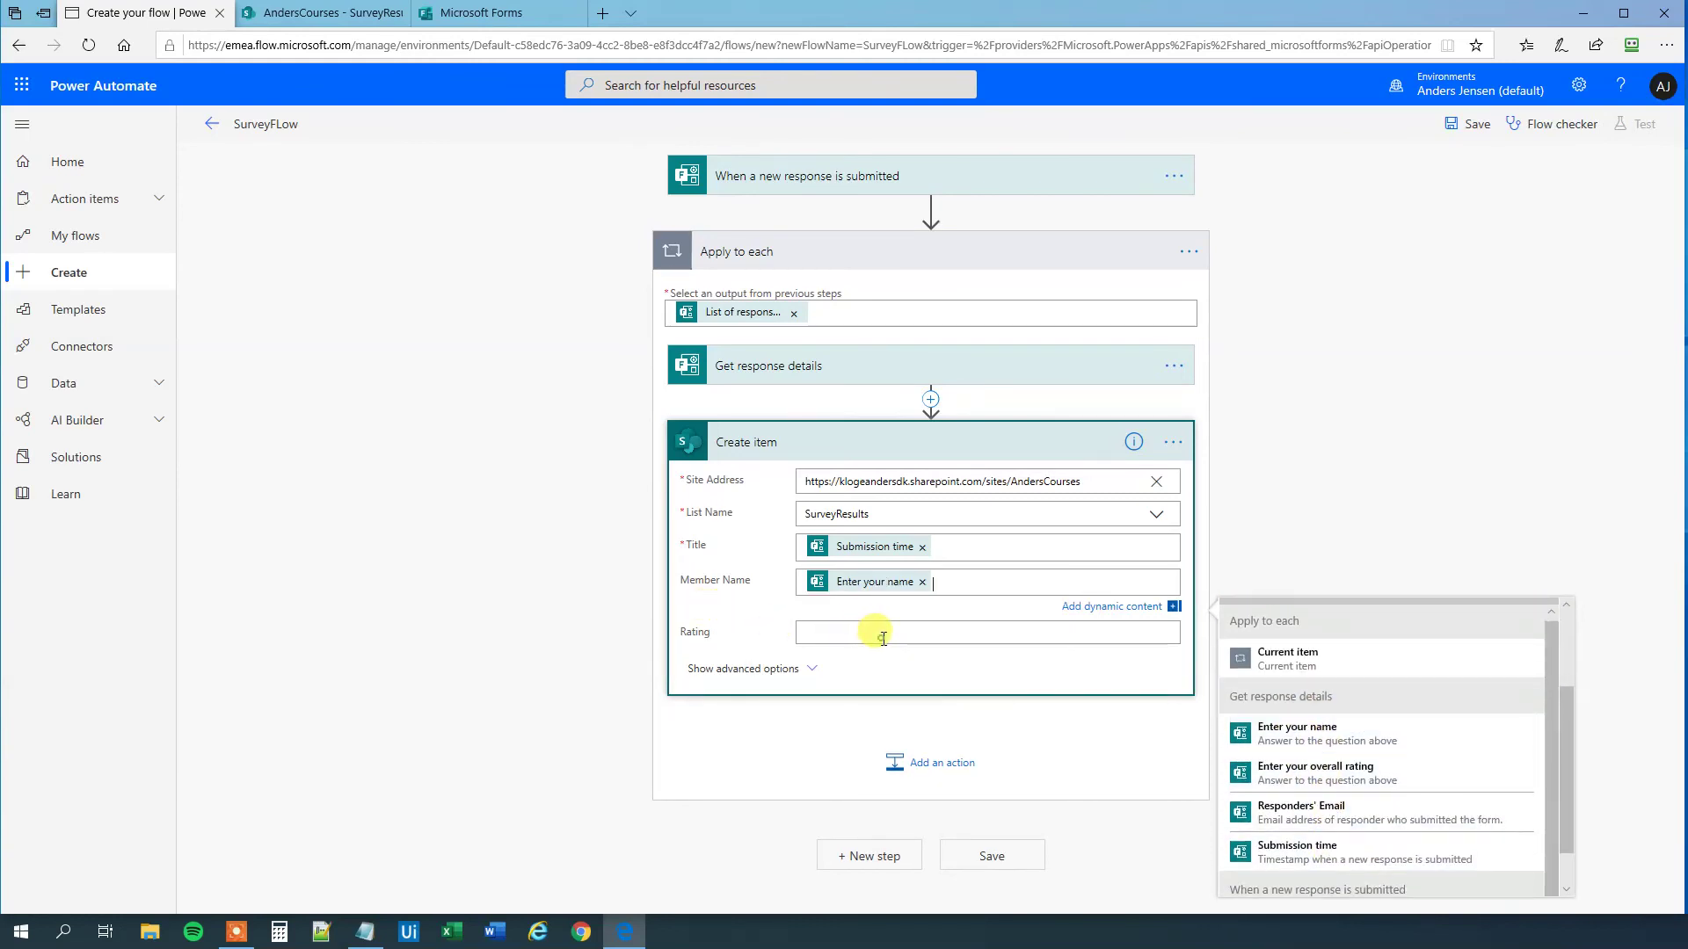
scroll(1301, 783, "down", 3)
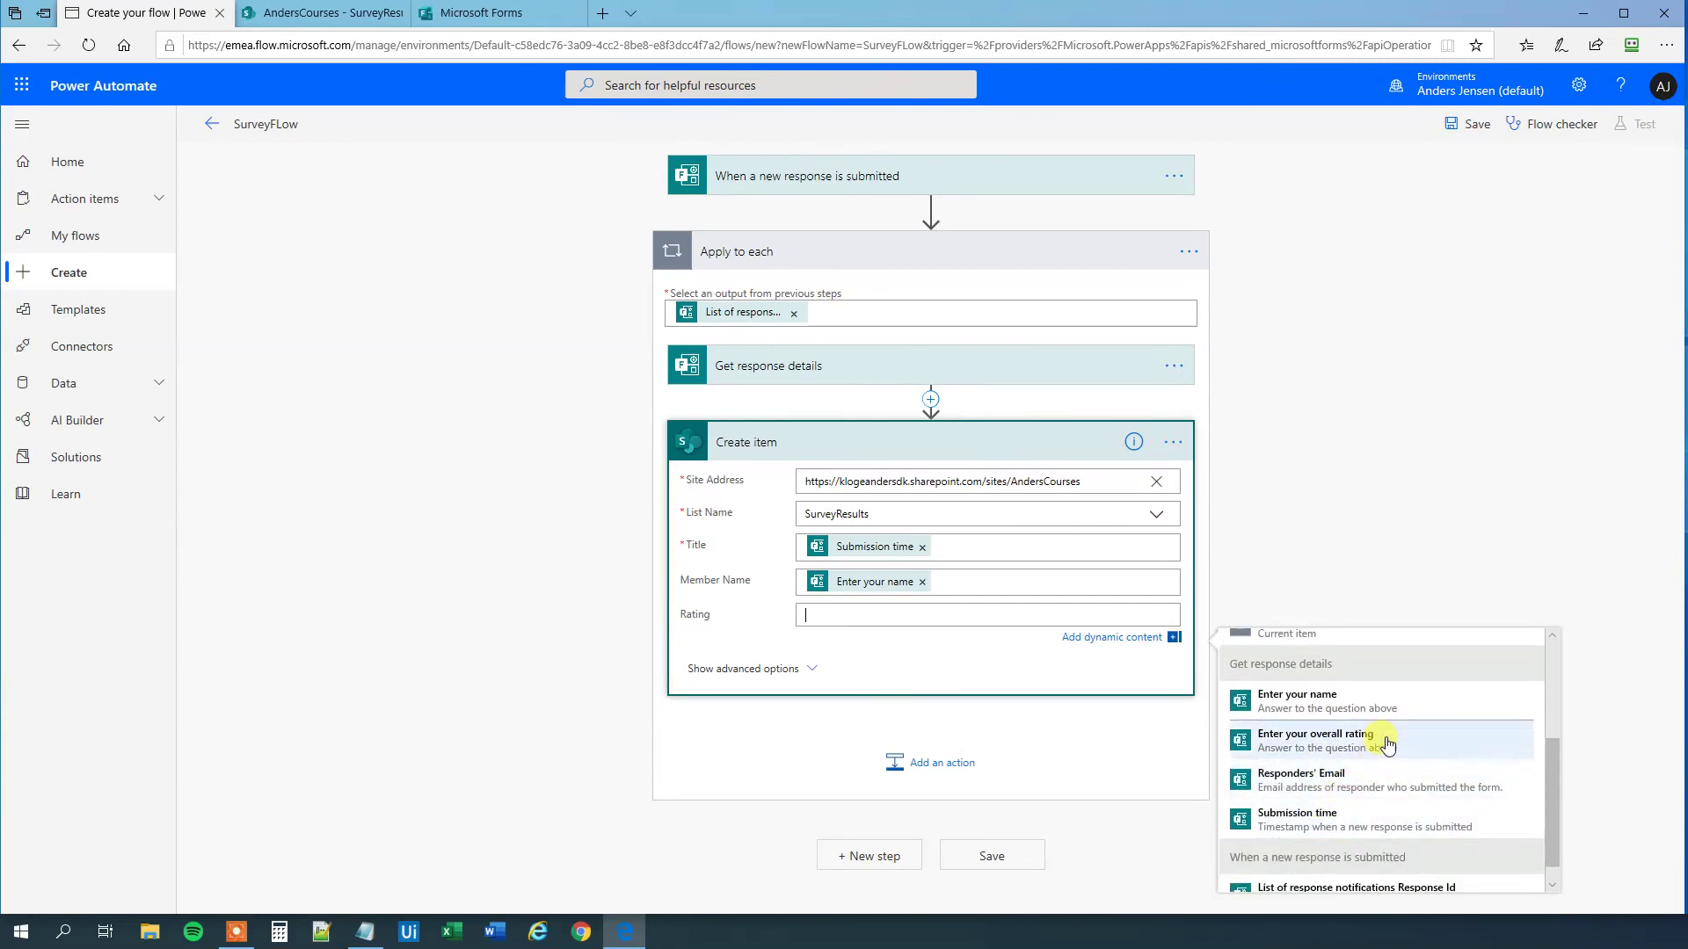
left_click(1372, 742)
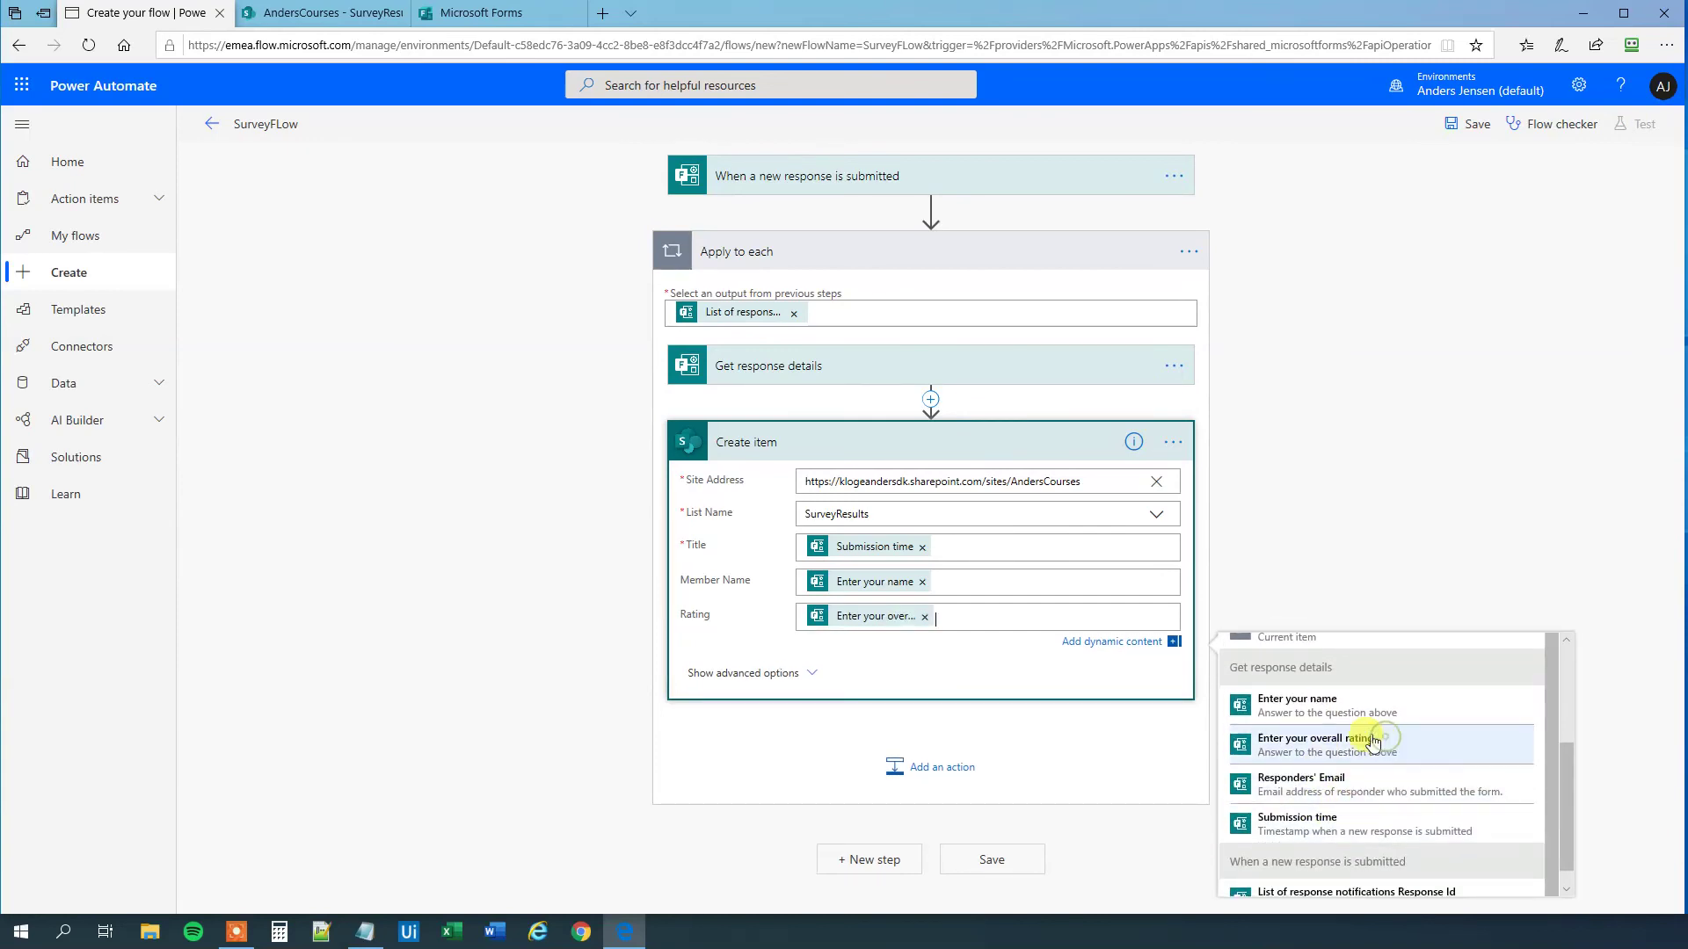
left_click(1388, 512)
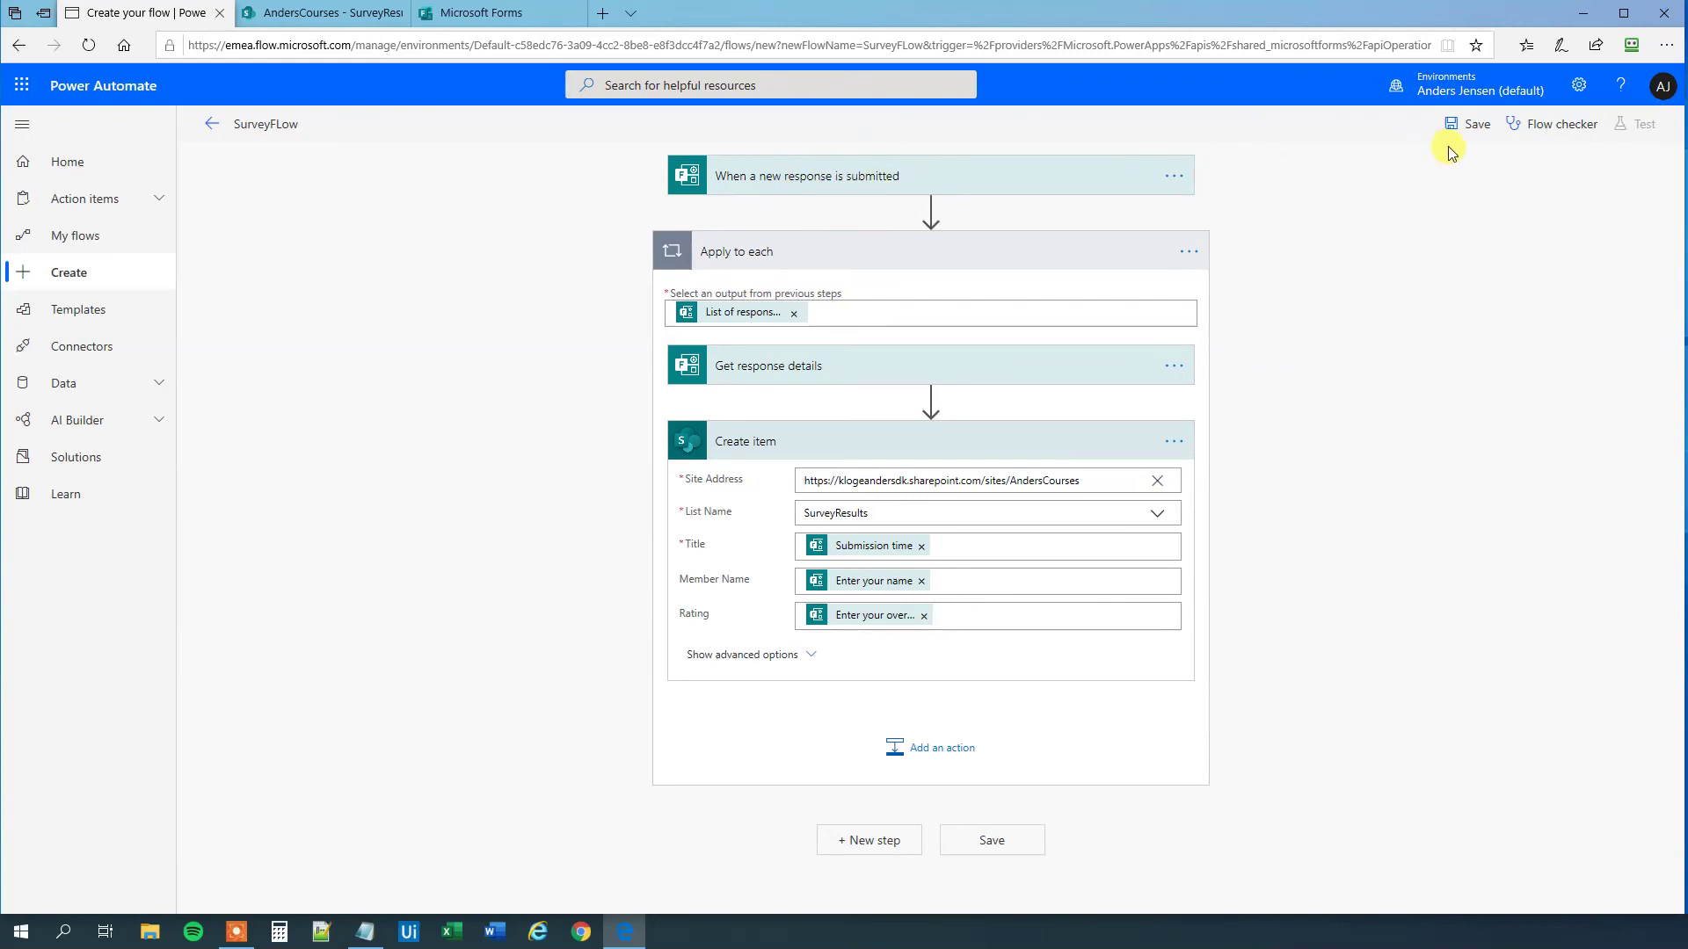
Step: Save the flow and start a test with I'll perform the trigger action
left_click(1476, 130)
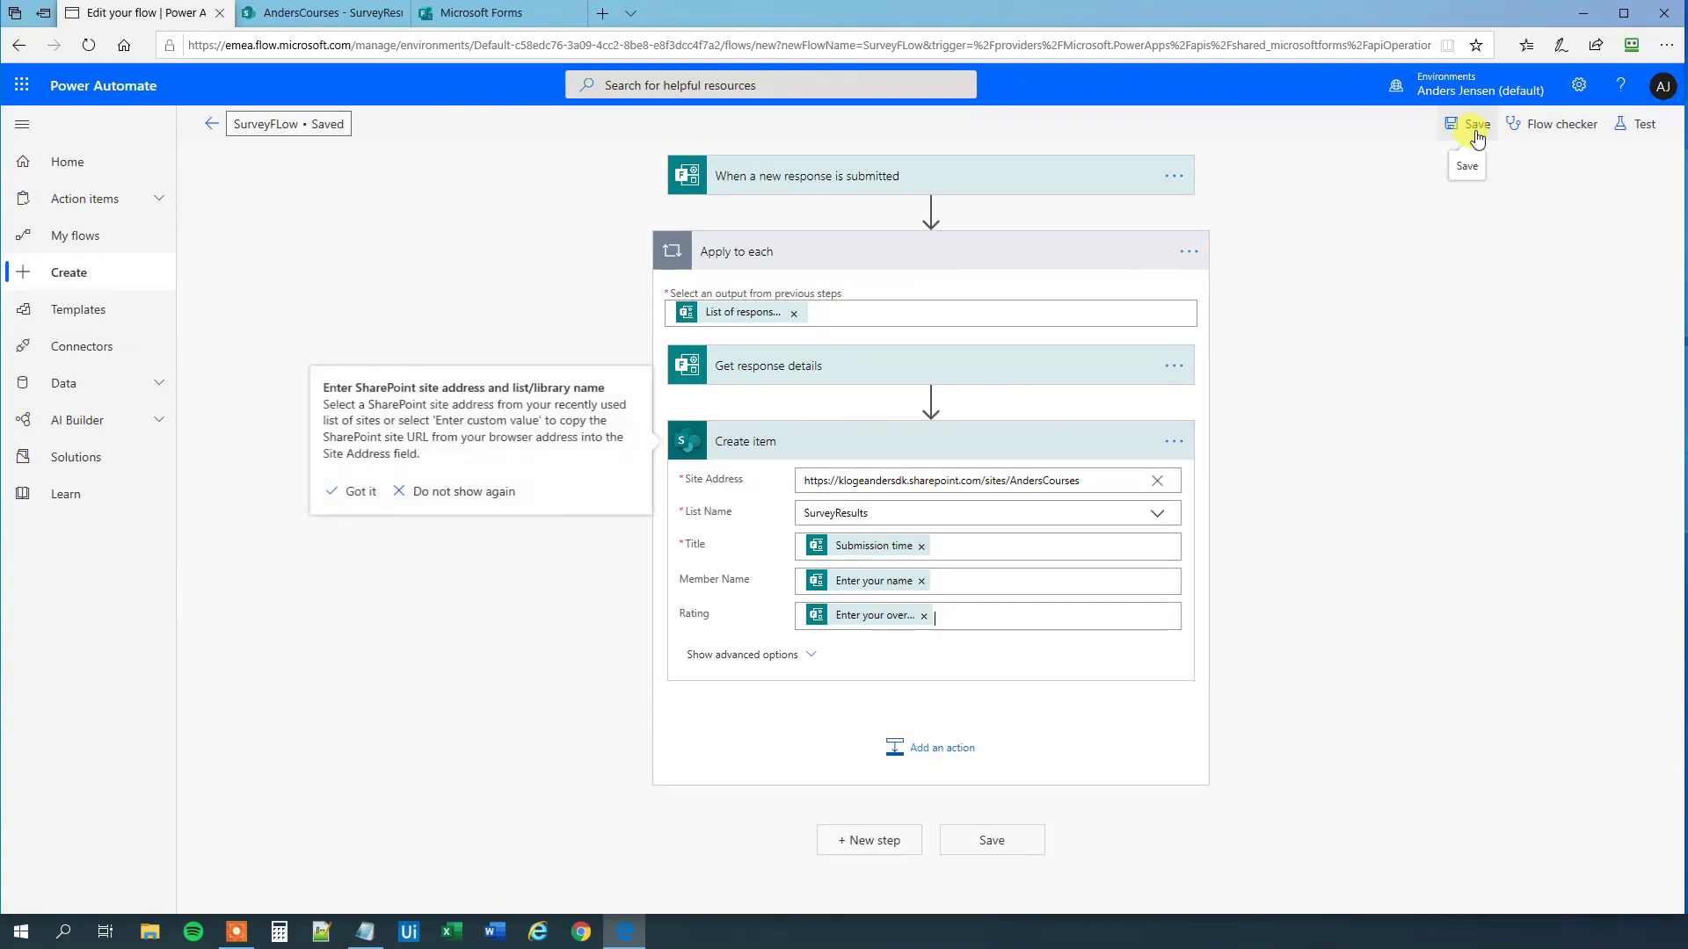
left_click(1640, 126)
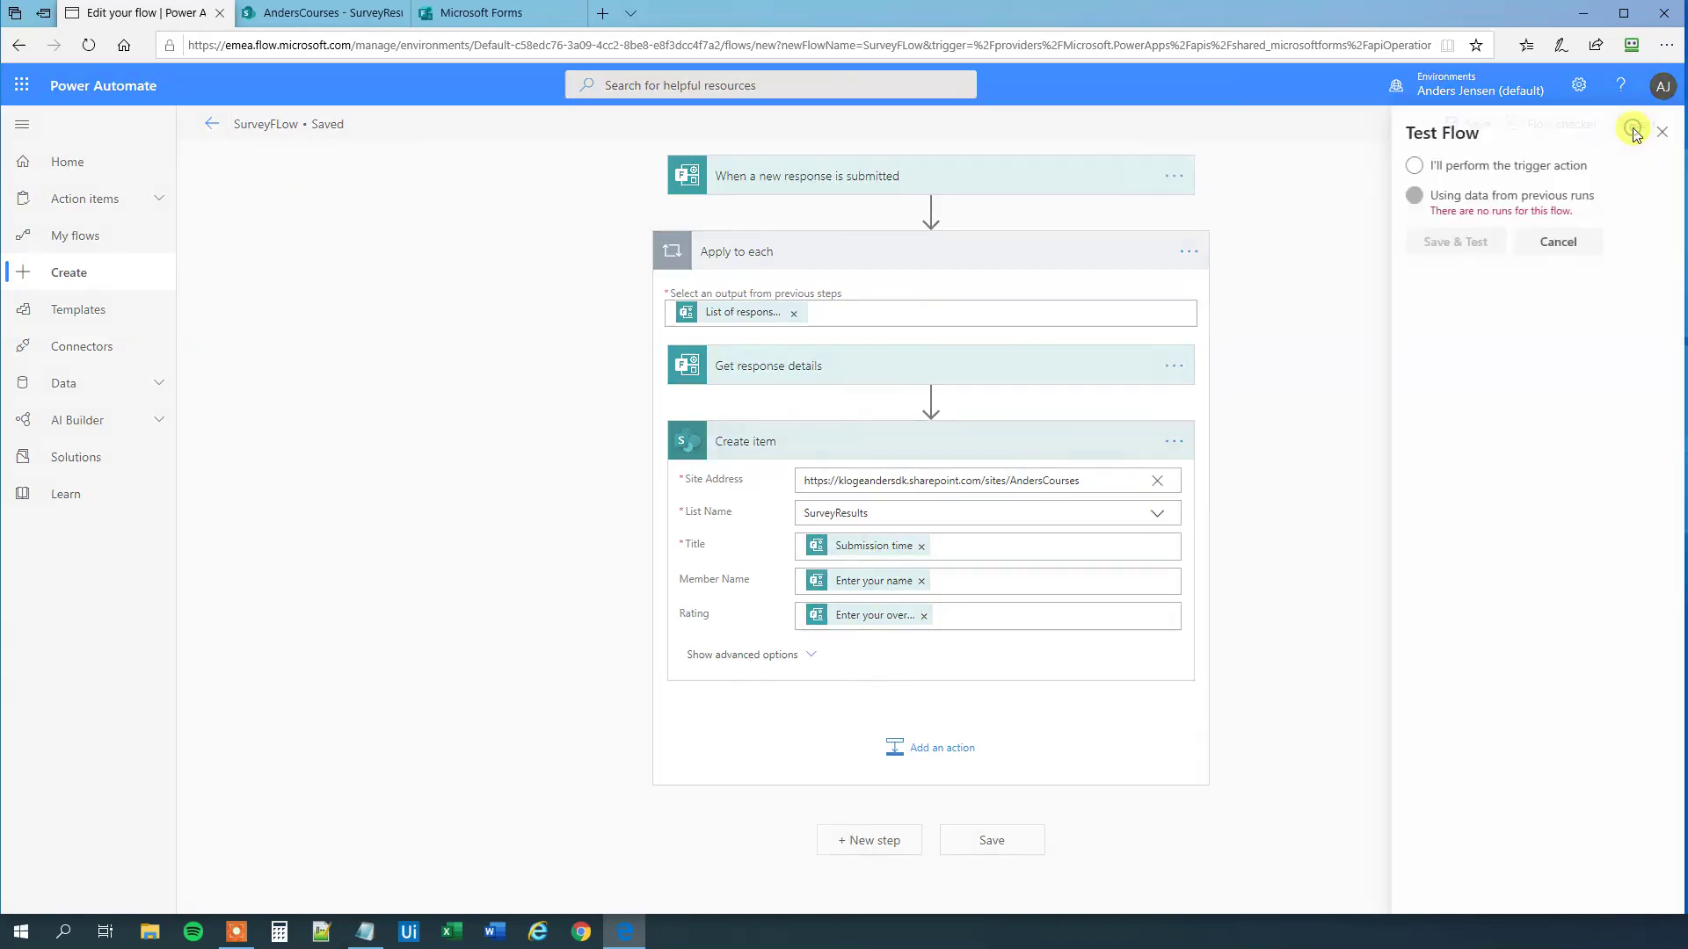
left_click(1408, 165)
left_click(1449, 243)
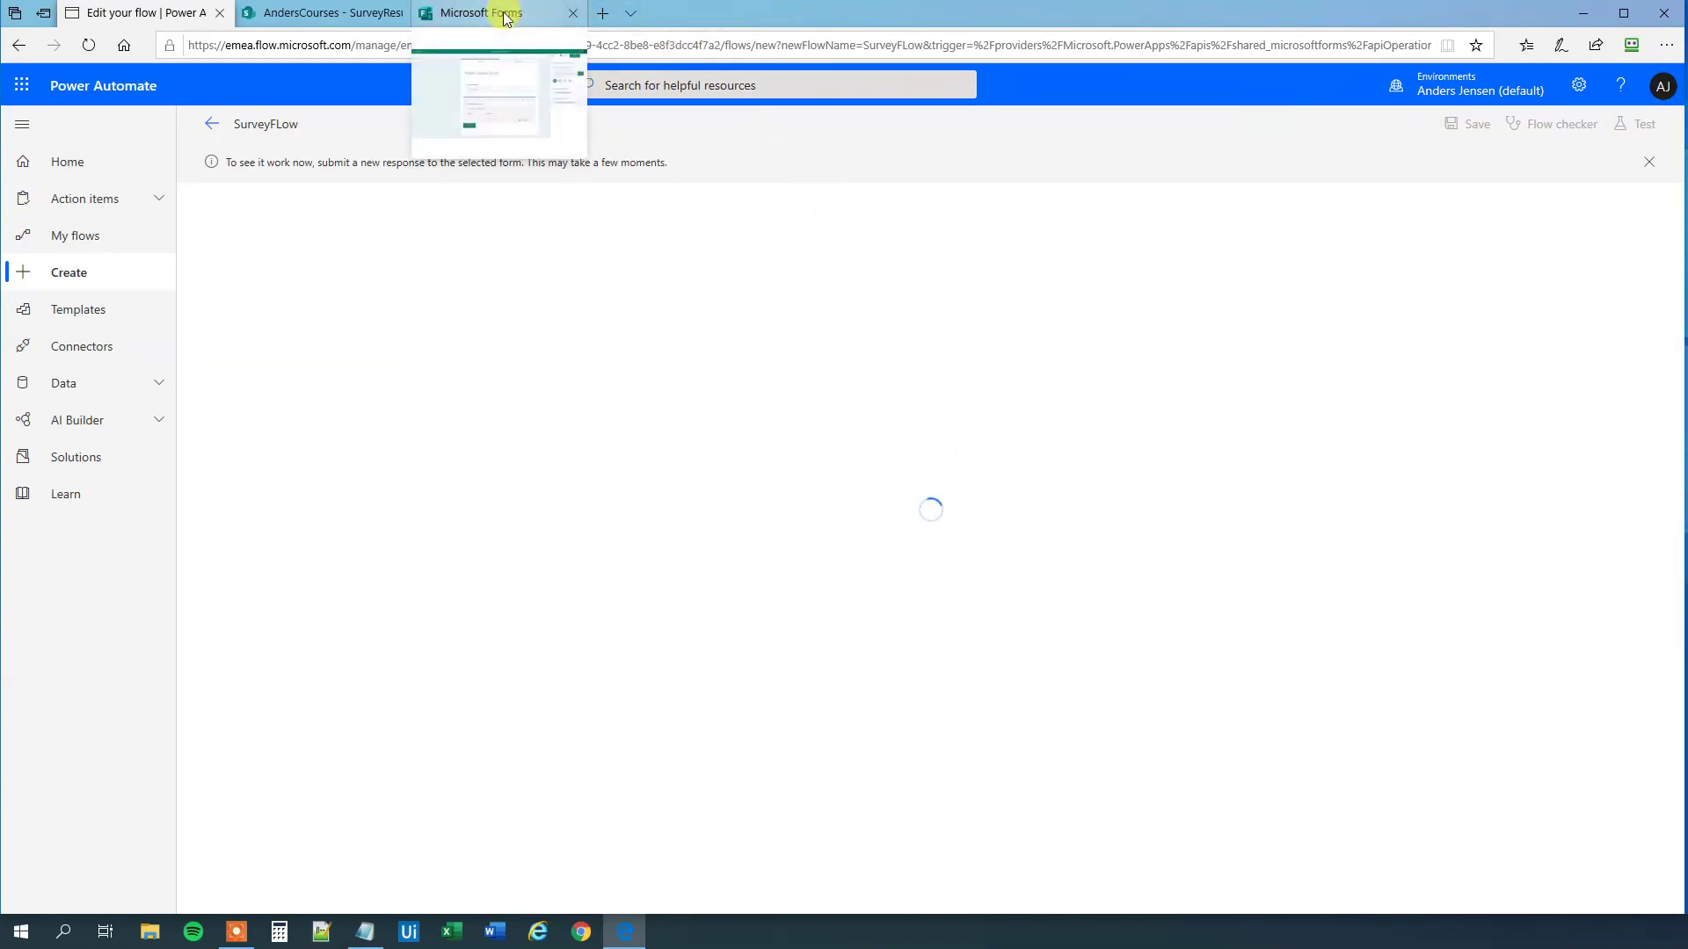
Step: Copy the survey's response link from Microsoft Forms
left_click(356, 14)
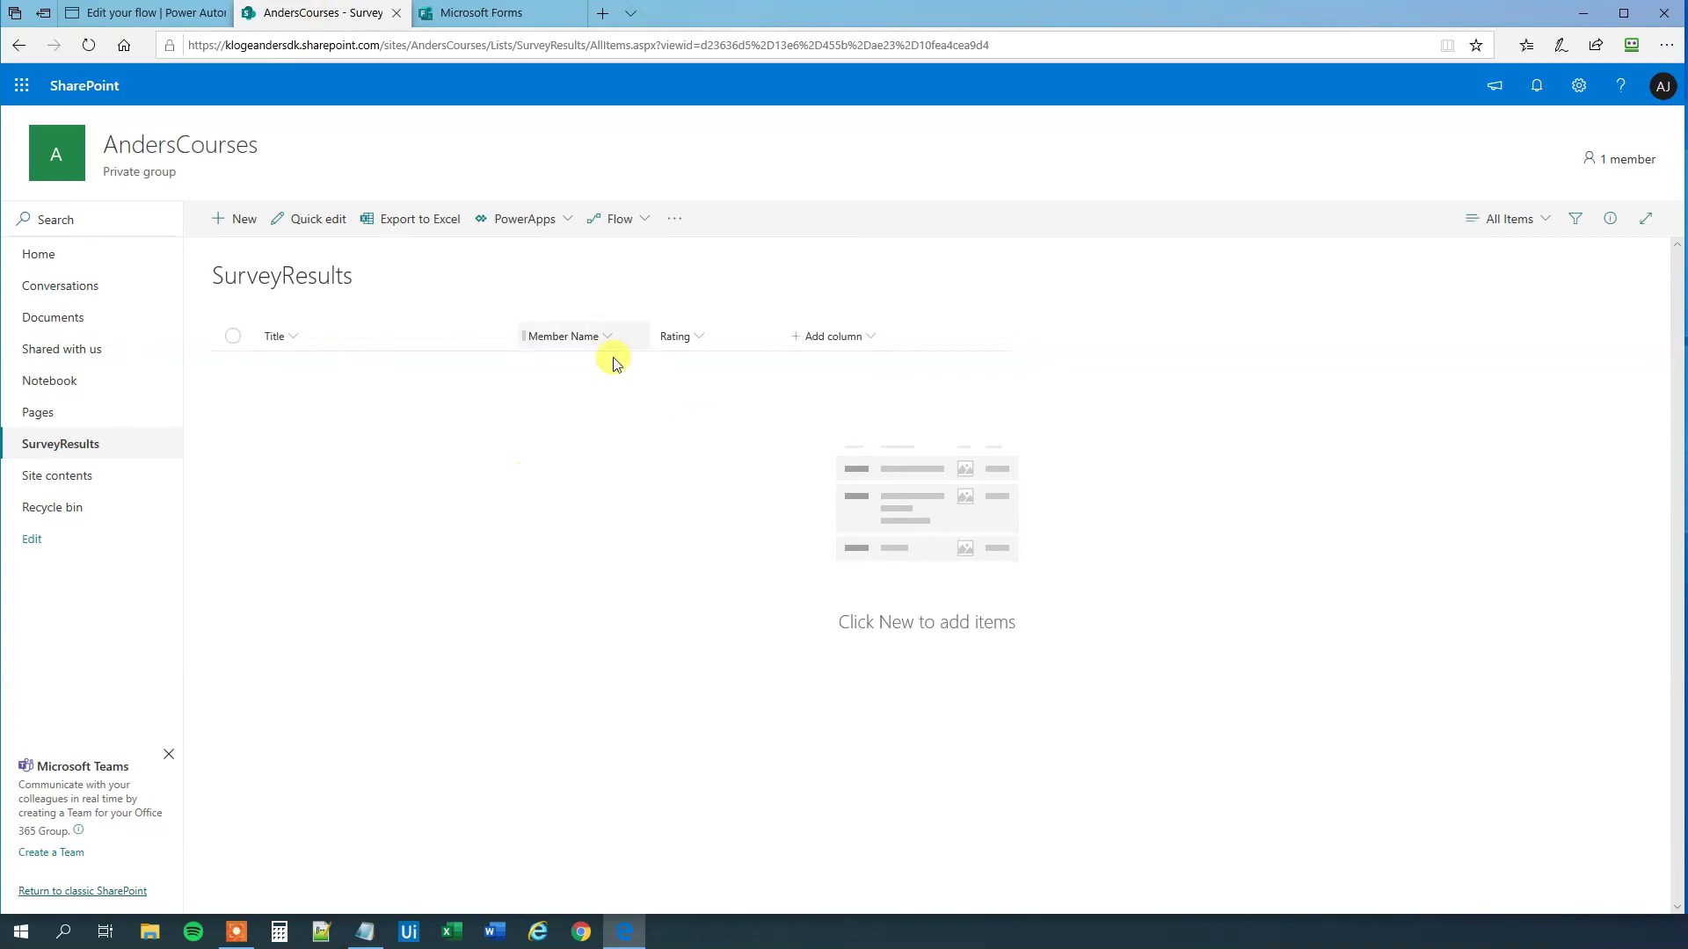
left_click(516, 25)
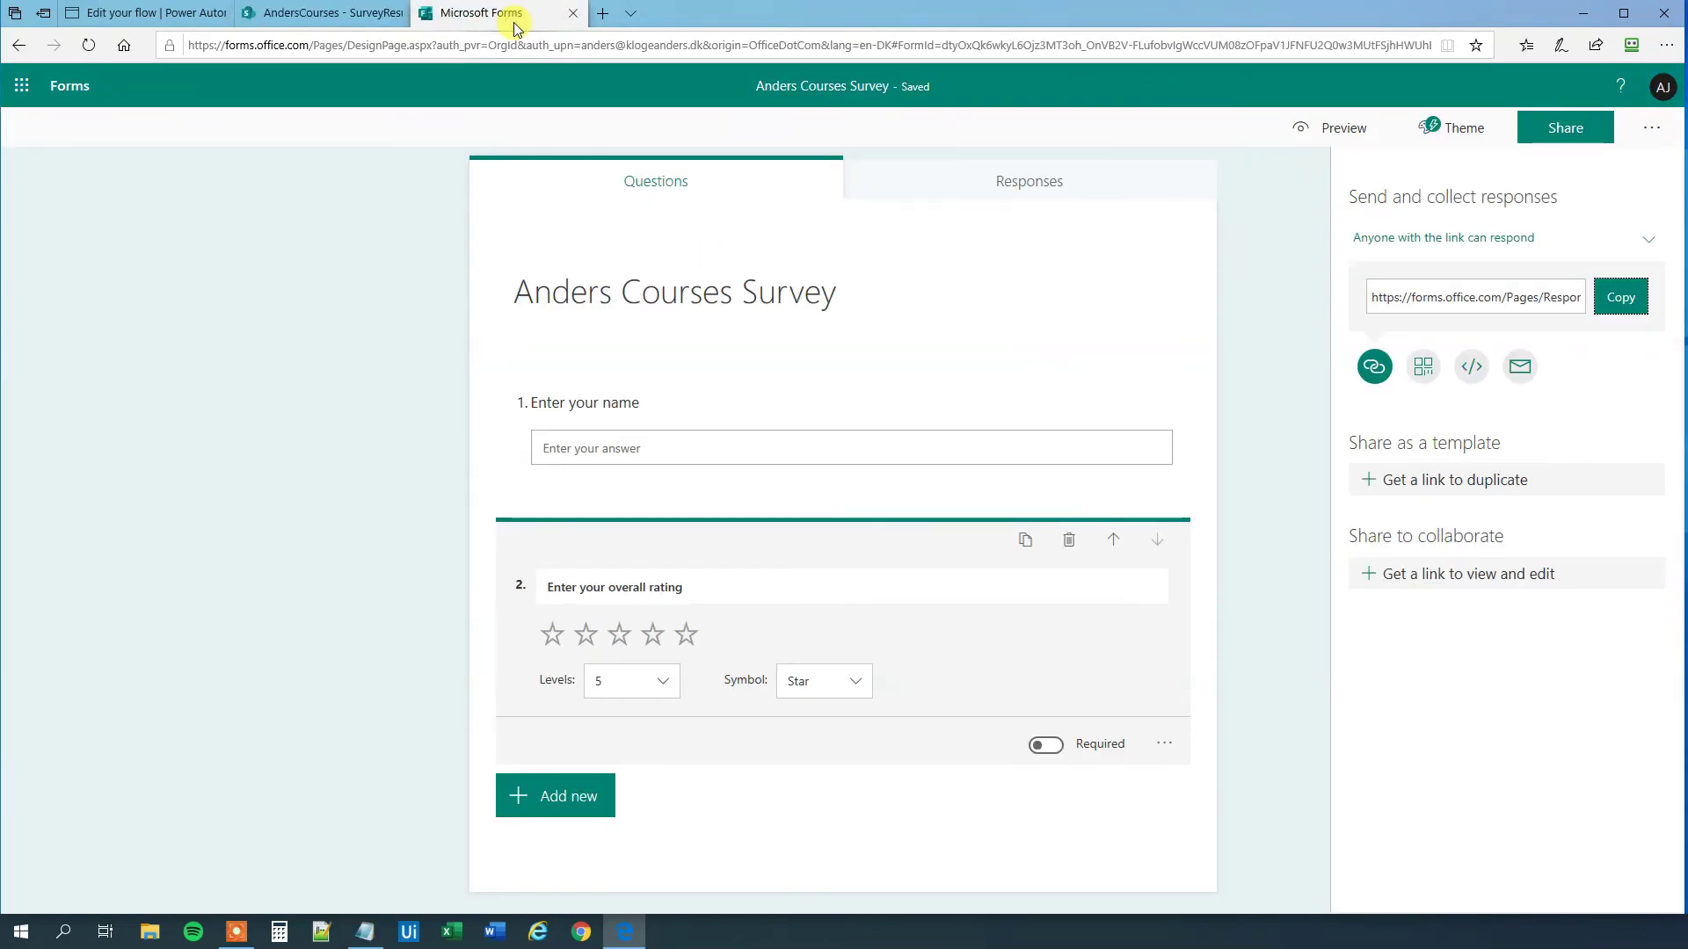
left_click(1618, 307)
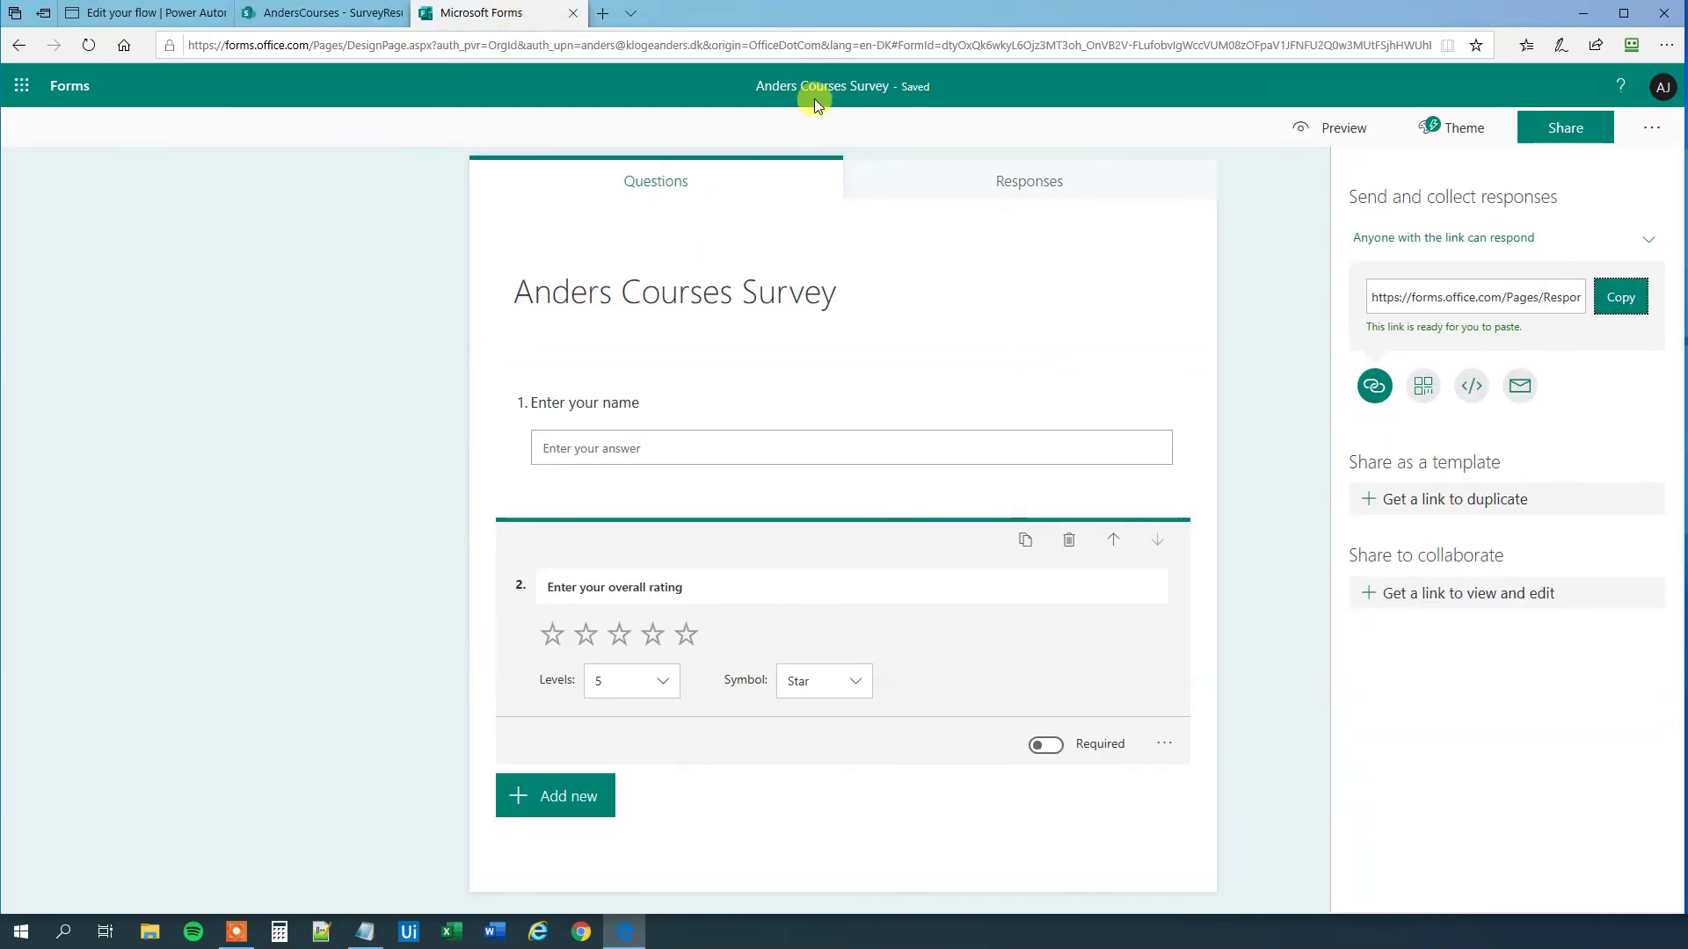
Step: Load the survey response link in a new browser tab
left_click(603, 13)
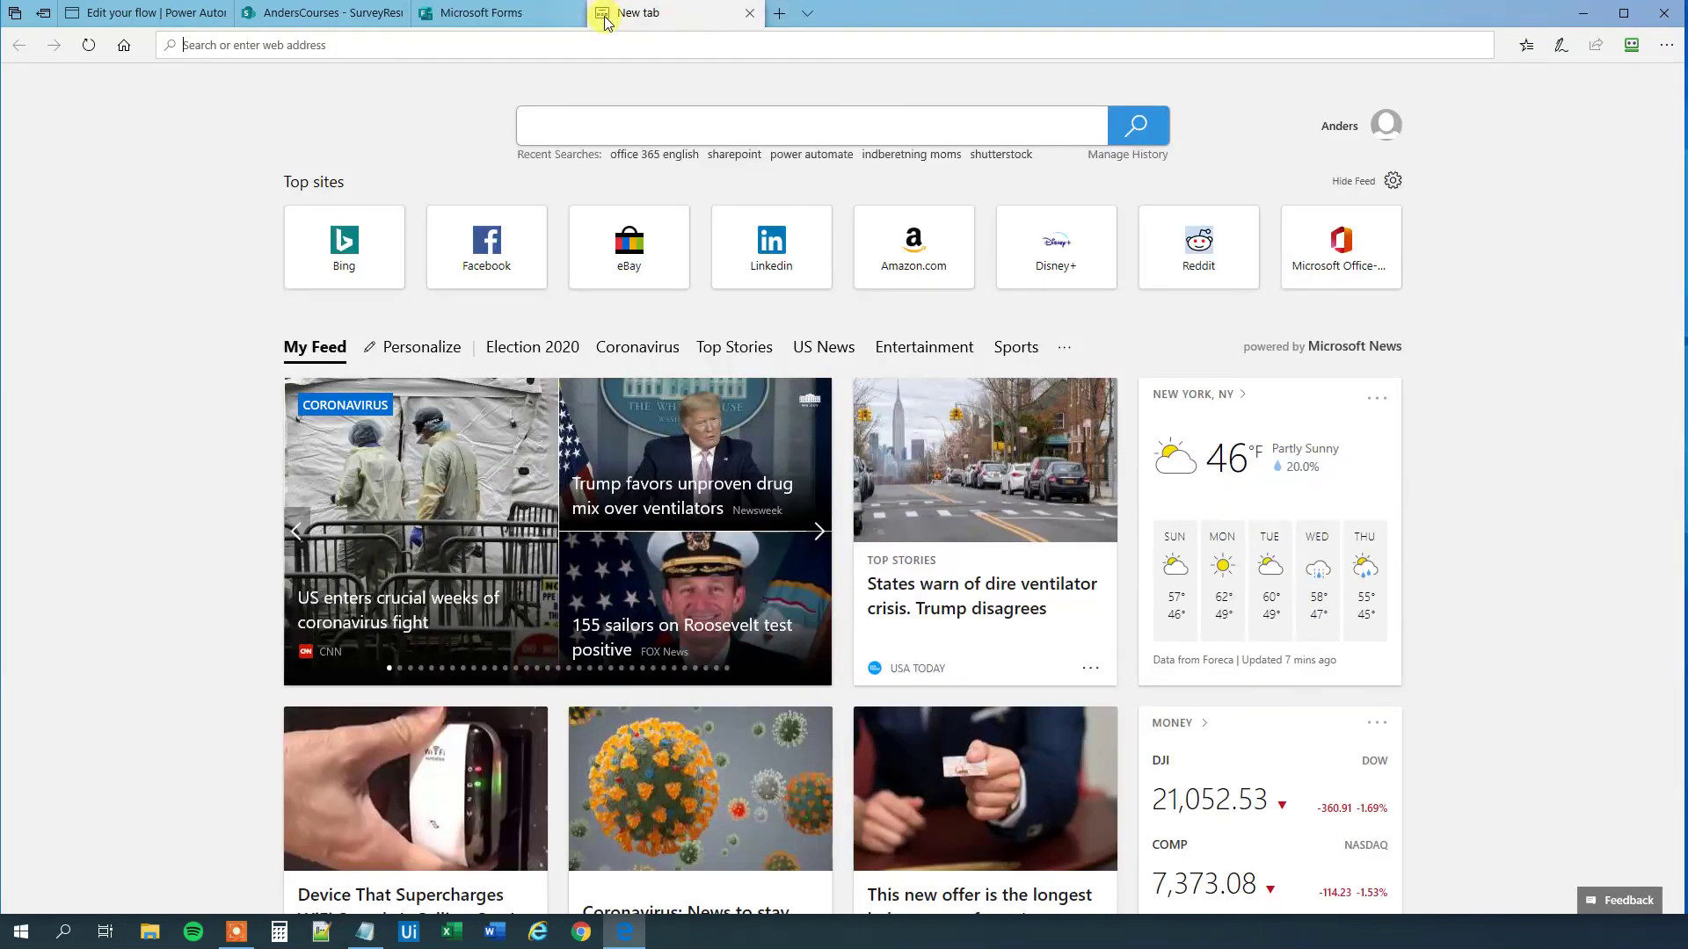
key("ctrl+v")
key("Return")
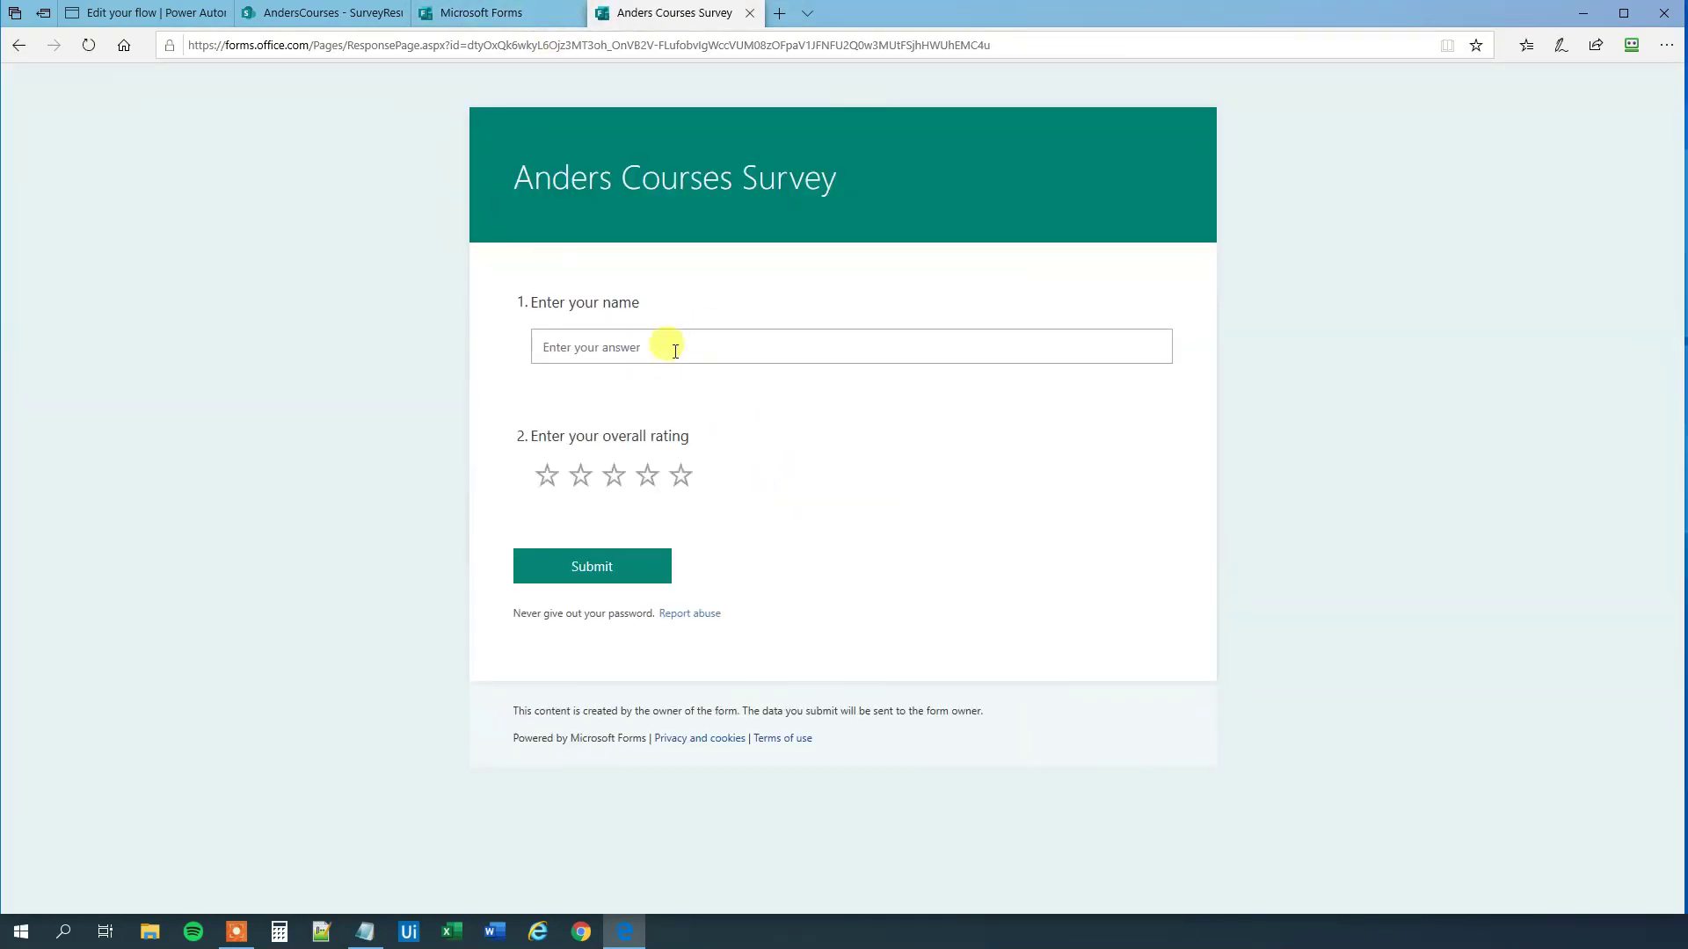
Step: Submit a test response with the respondent's name and a 5-star overall rating
left_click(661, 352)
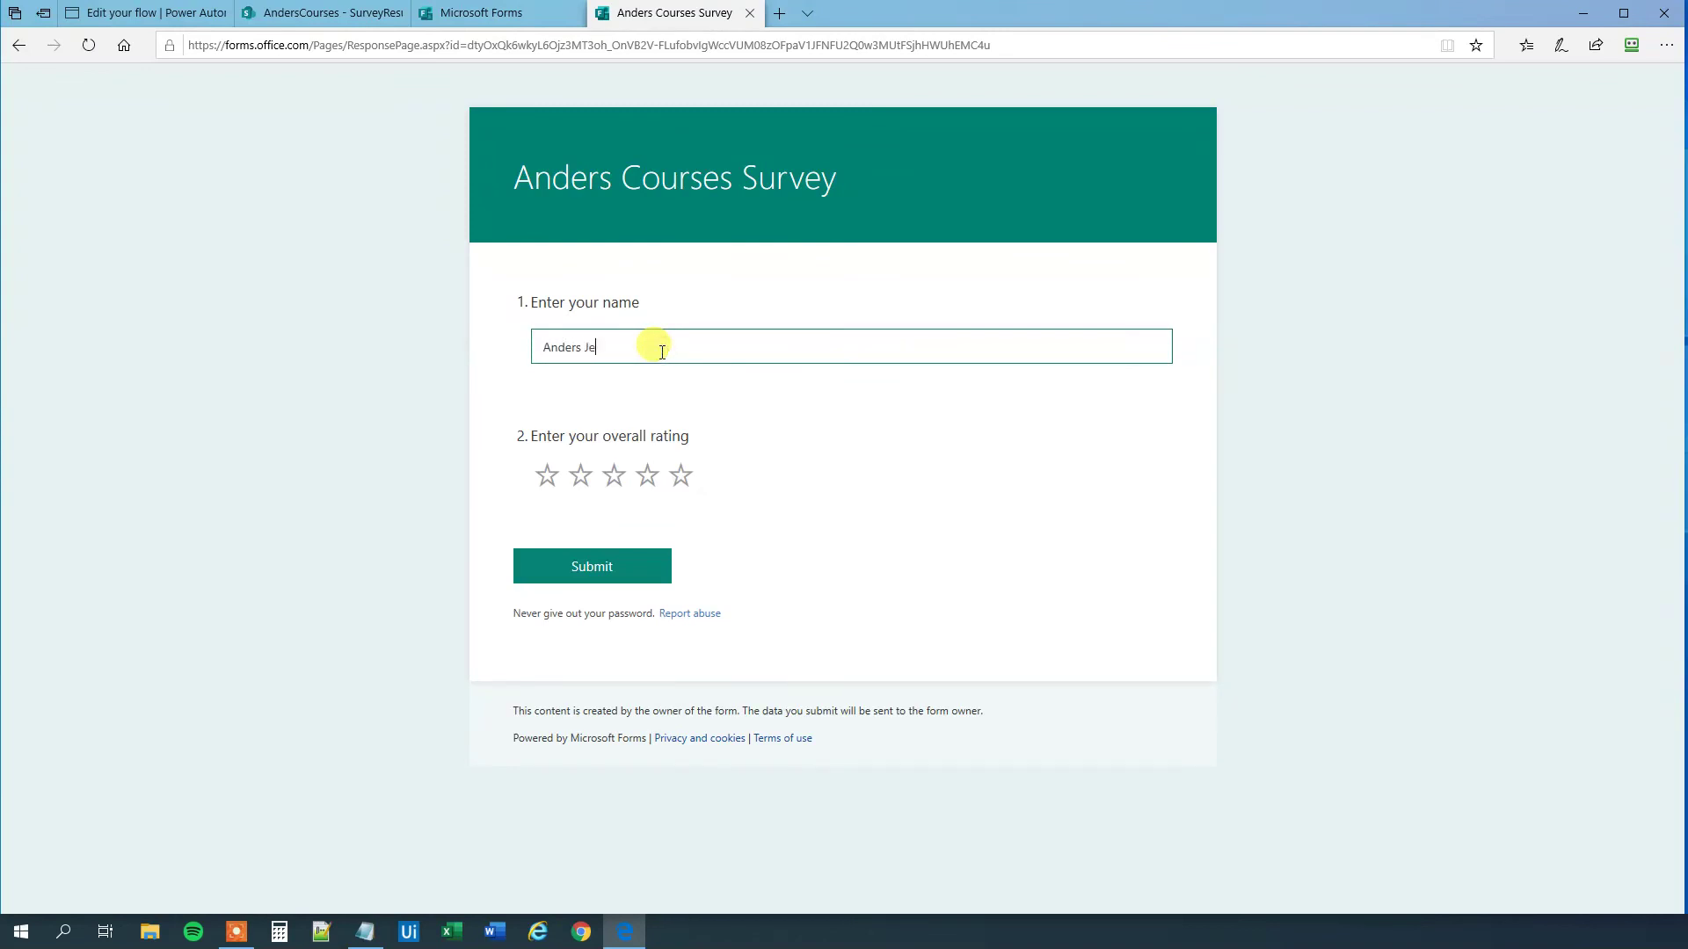
type("Anders Jensen")
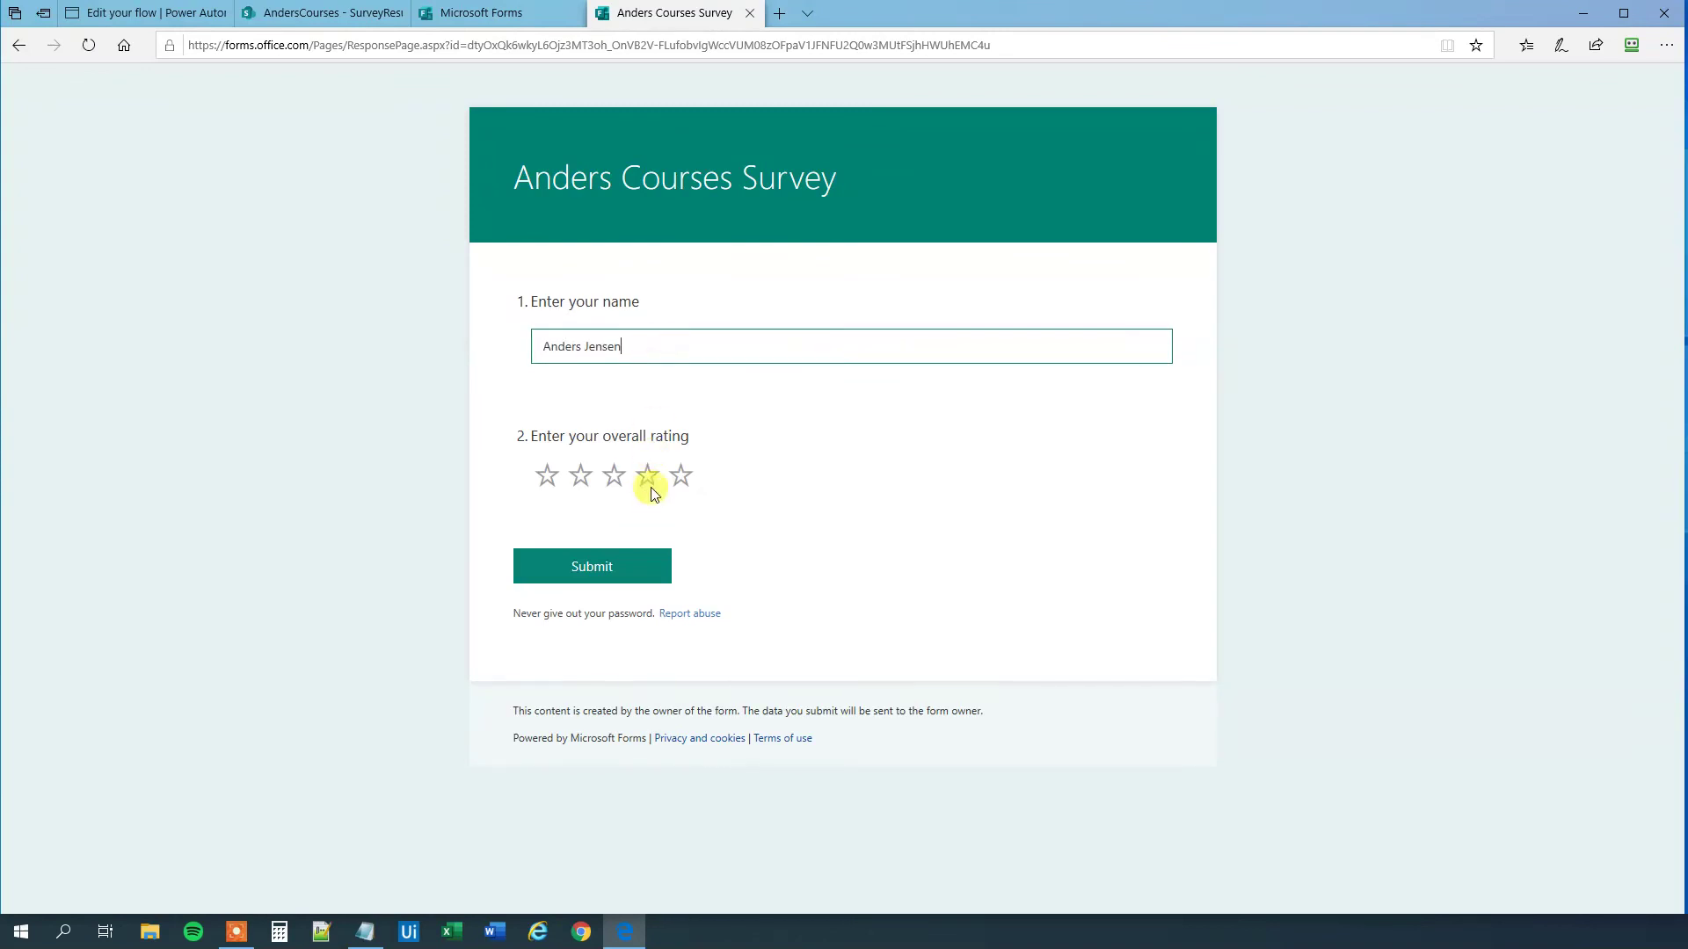
left_click(677, 477)
left_click(605, 563)
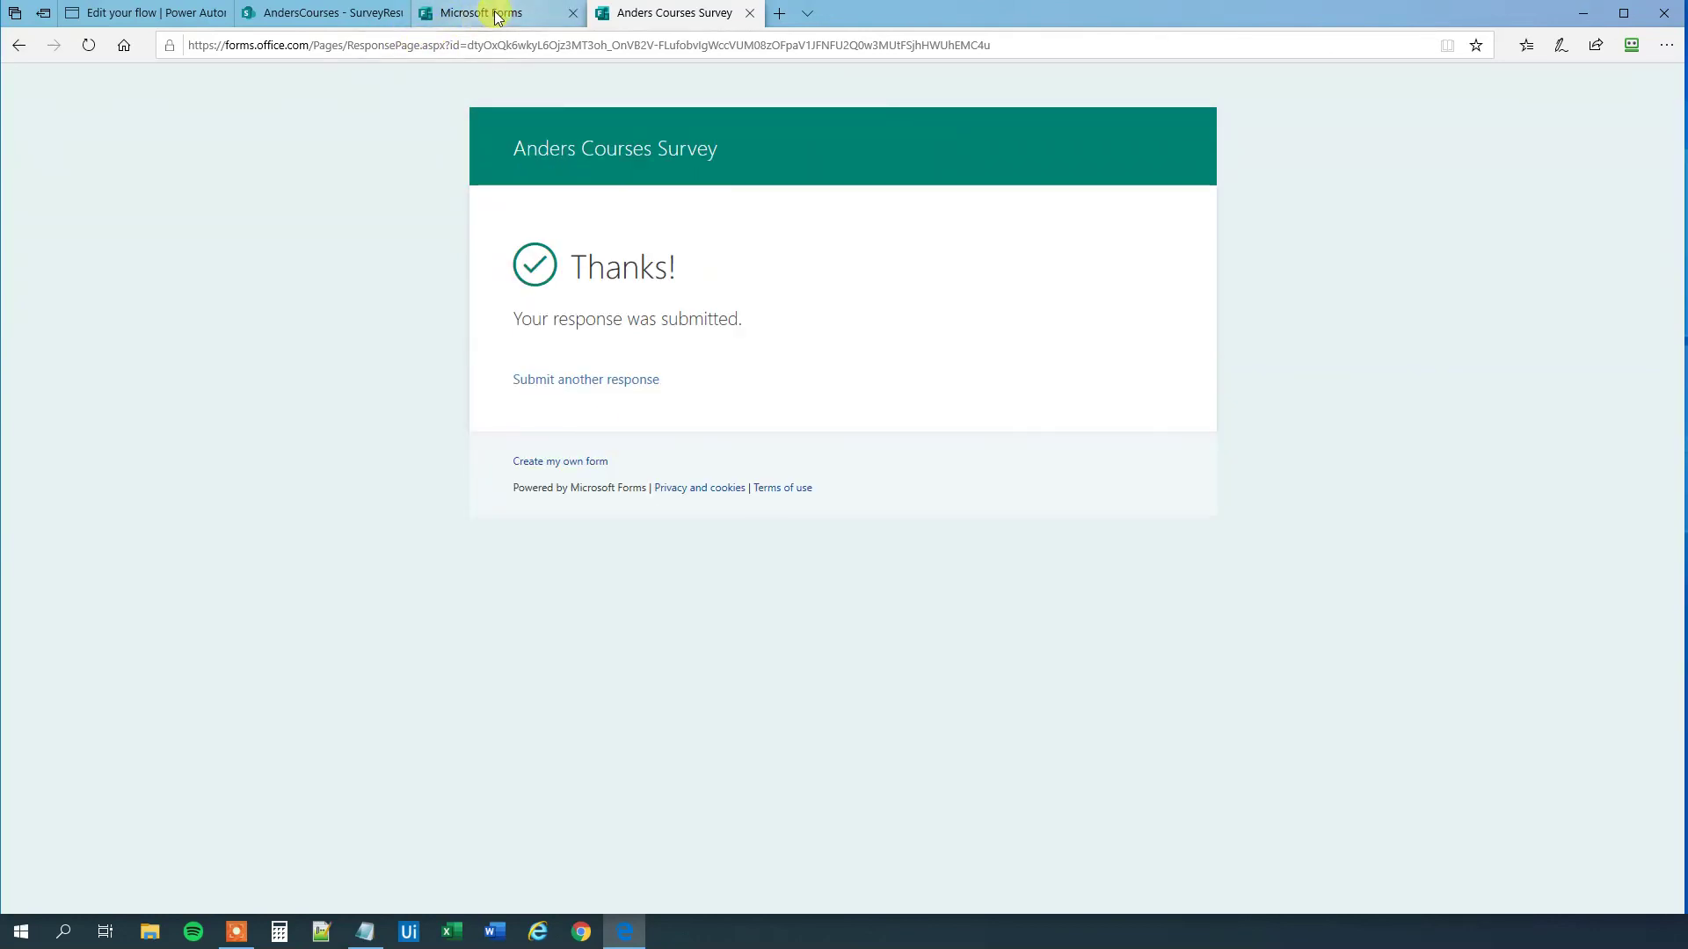
left_click(143, 14)
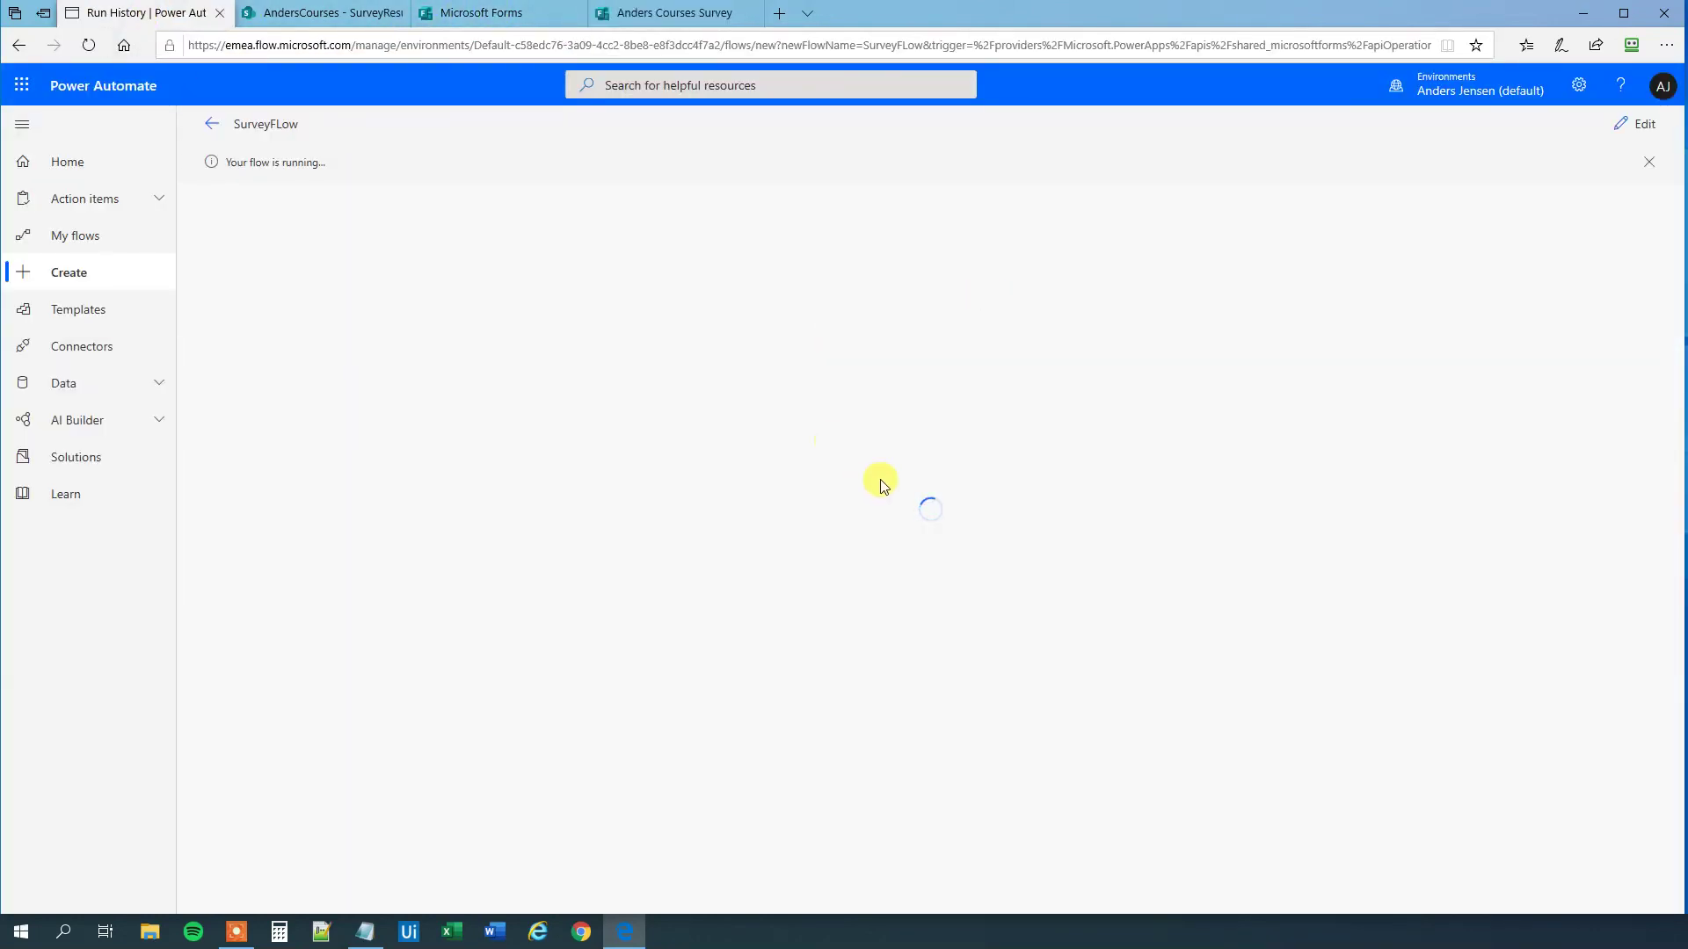
Step: Check the SharePoint SurveyResults list for the new item created by the test run
left_click(336, 23)
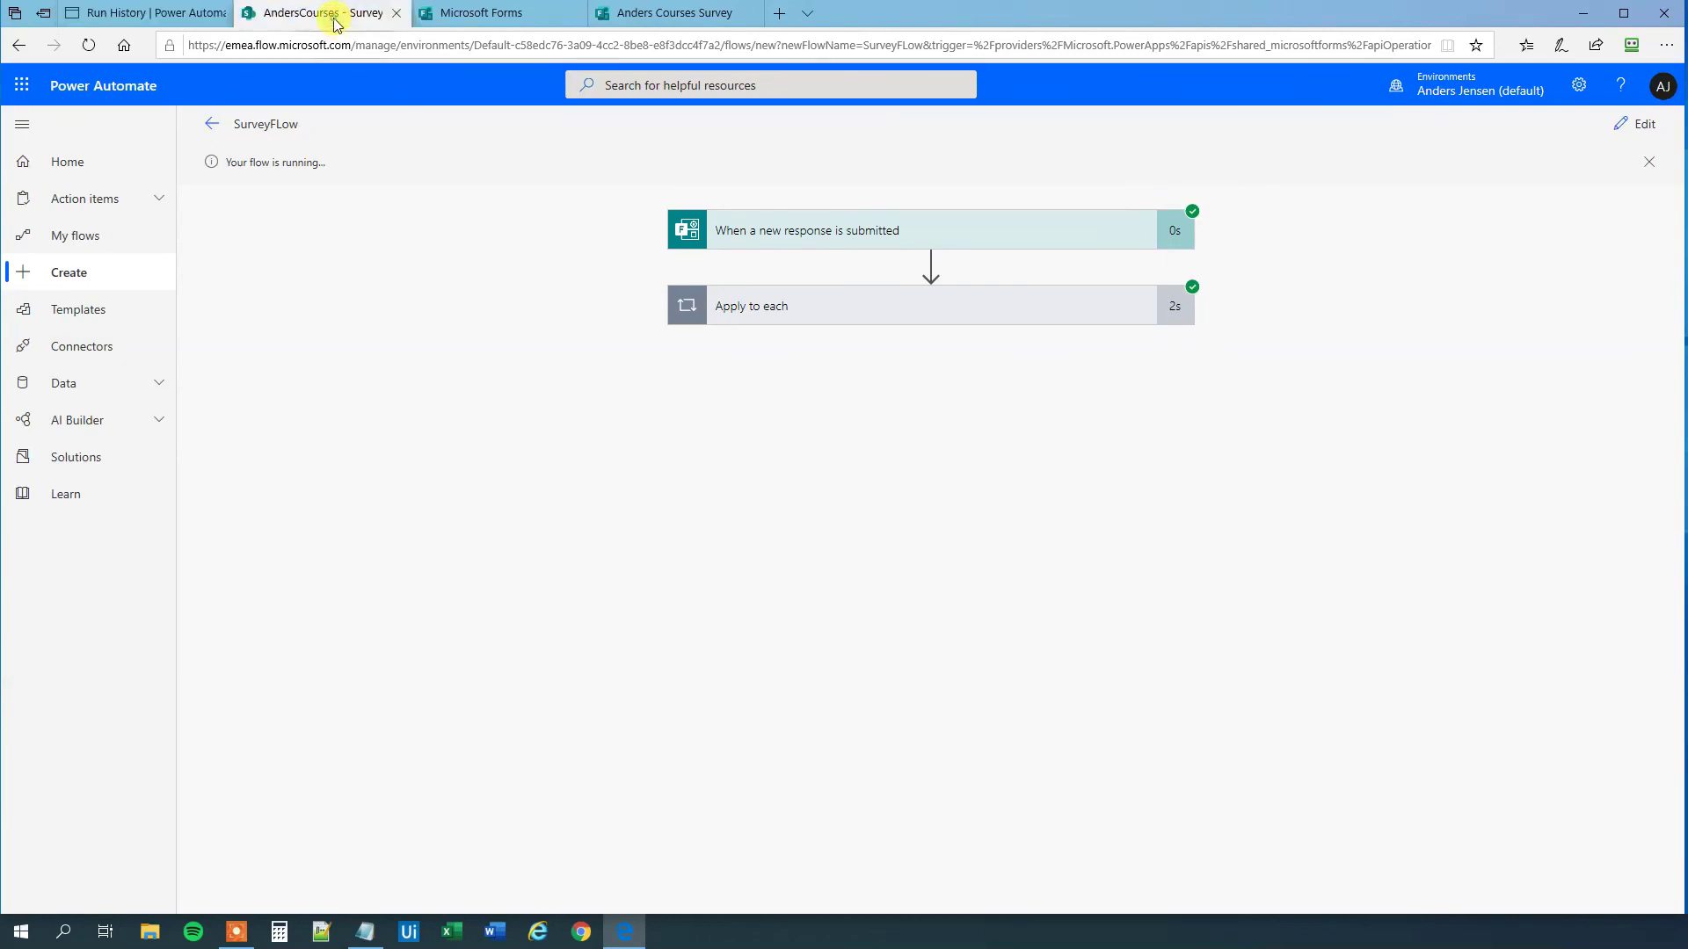